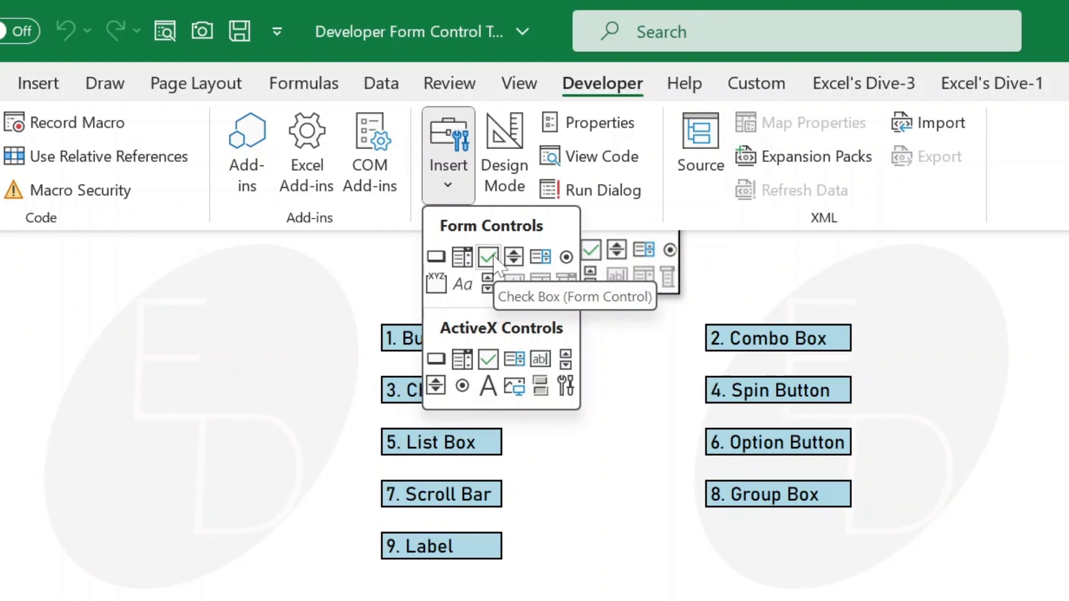
pyautogui.click(422, 301)
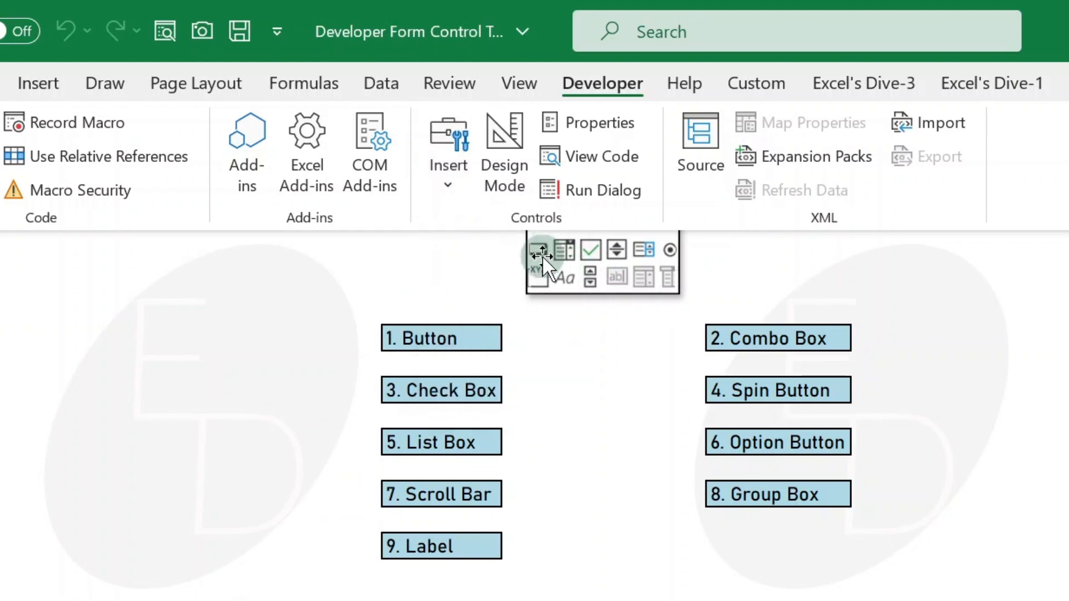
pyautogui.click(455, 188)
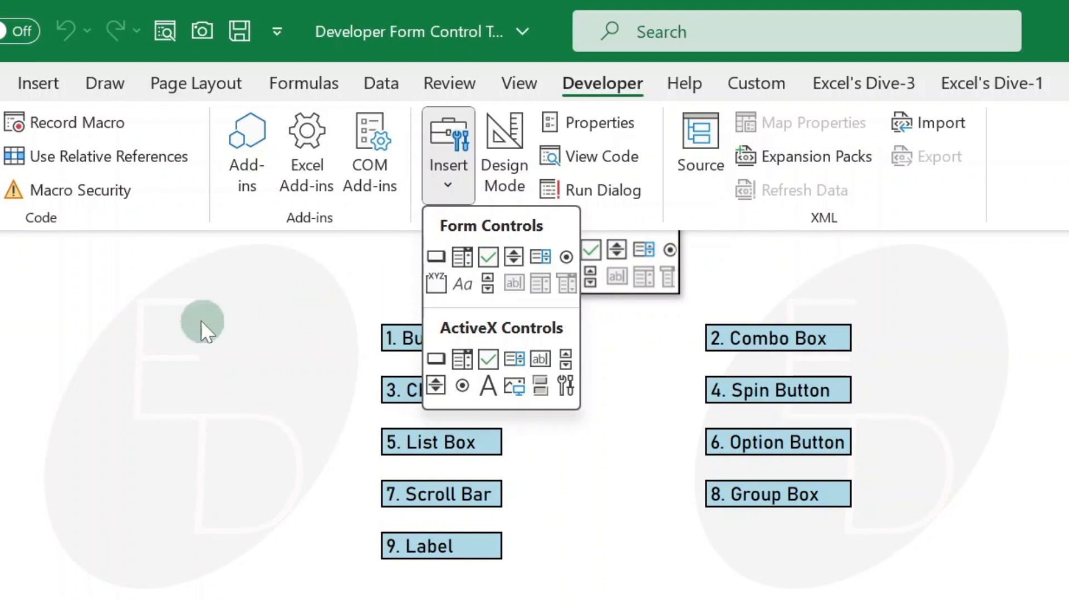
pyautogui.press('Escape')
pyautogui.hotkey('ctrl', 'F1')
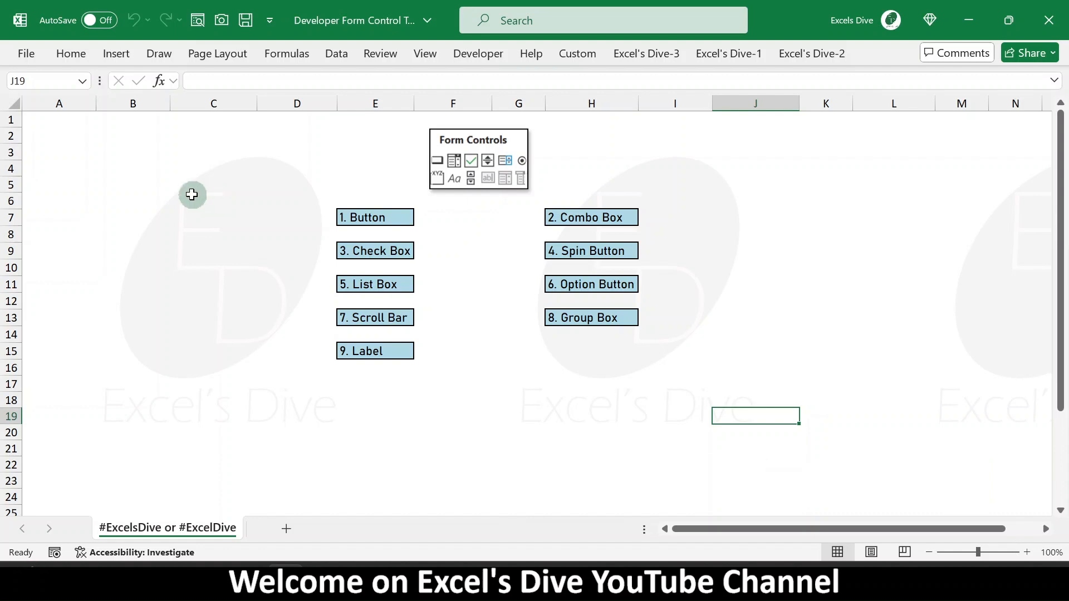
# - Start recording a macro named Name_ and enter the VBA project password
pyautogui.click(54, 554)
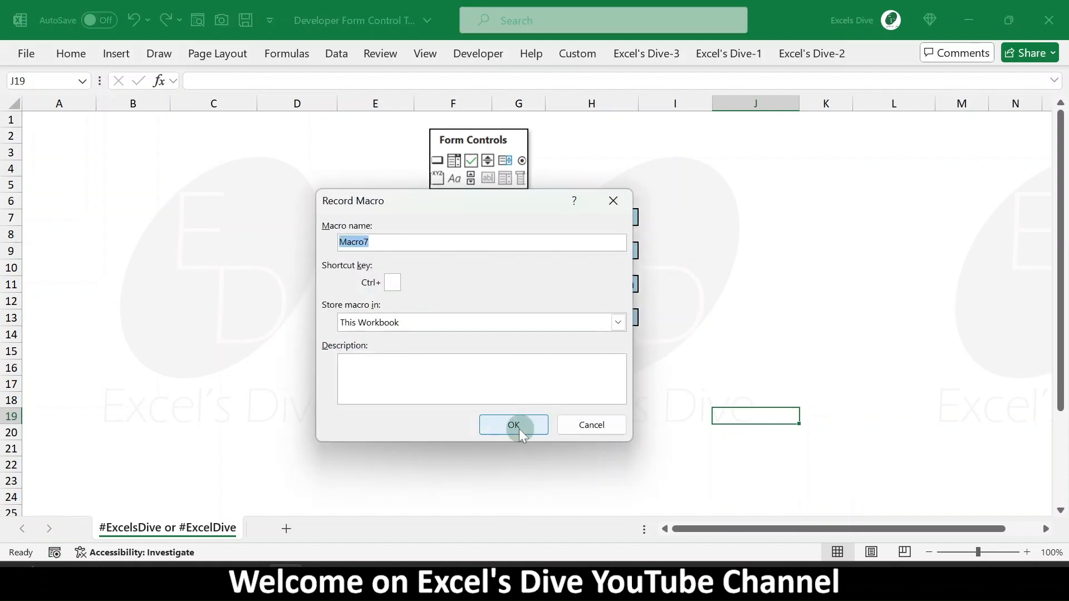
pyautogui.write('NAm')
pyautogui.click(515, 426)
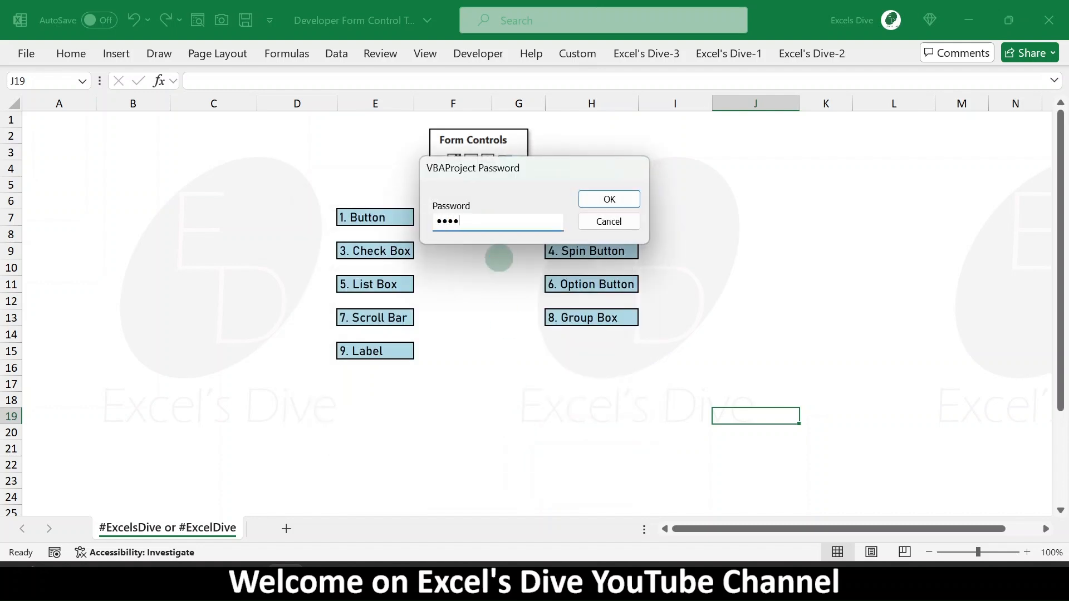
pyautogui.press('Return')
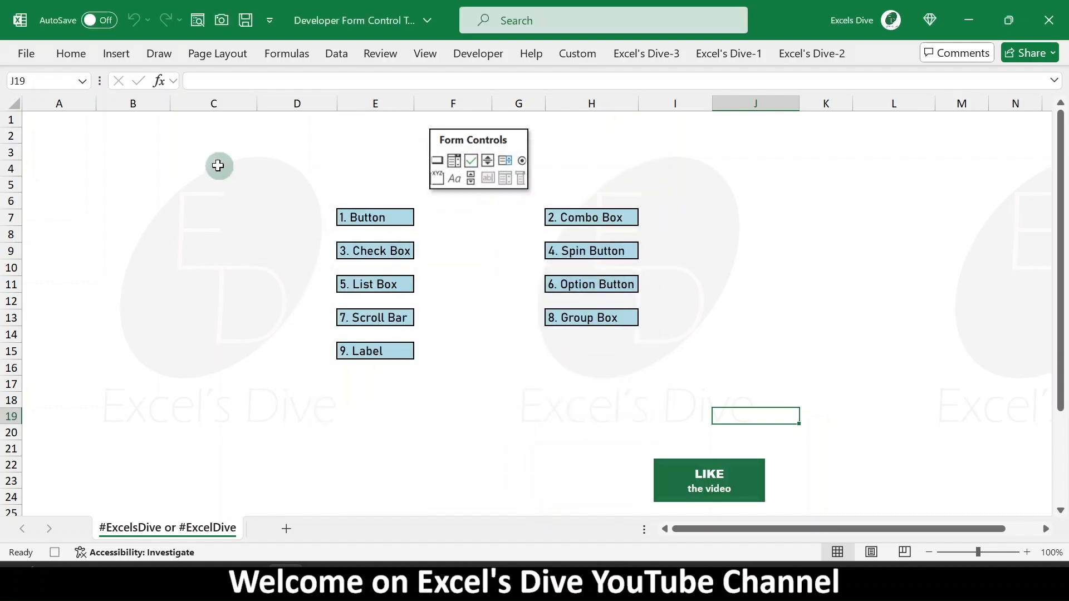
# - Enter a person's name in cell B3, then stop the macro recording
pyautogui.click(121, 151)
pyautogui.write('Sunil')
pyautogui.press('Return')
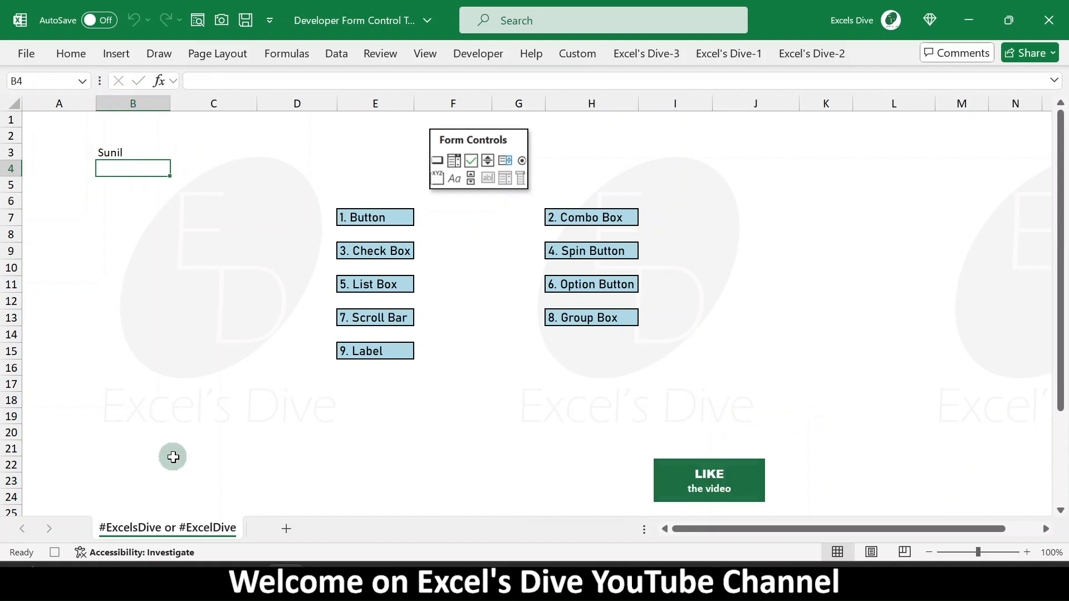
pyautogui.click(55, 553)
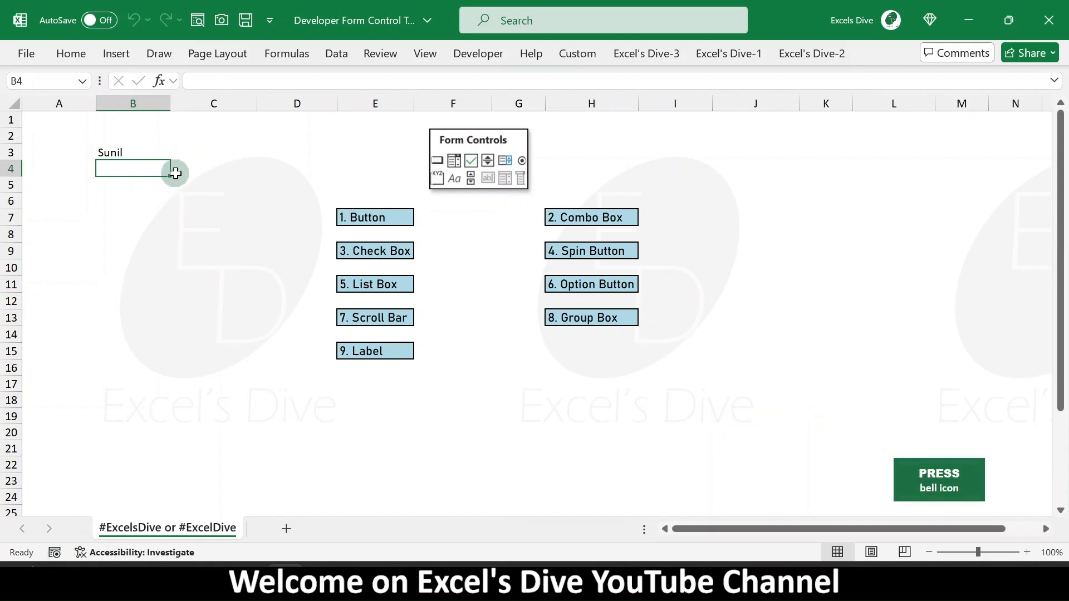
# - Draw a form-control button over cell C3
pyautogui.click(158, 144)
pyautogui.click(207, 150)
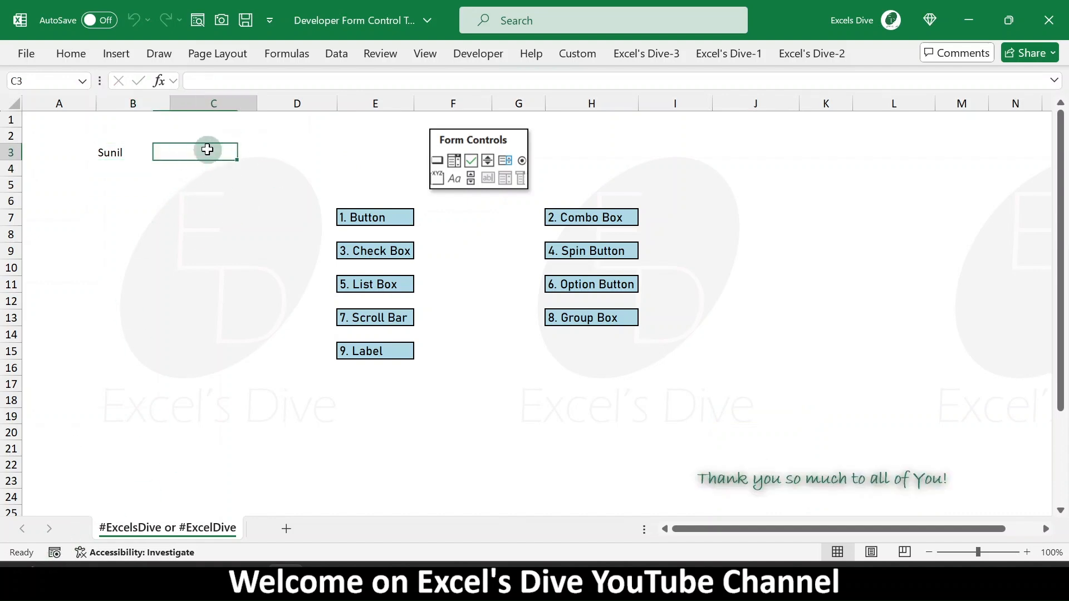
pyautogui.click(494, 57)
pyautogui.click(384, 120)
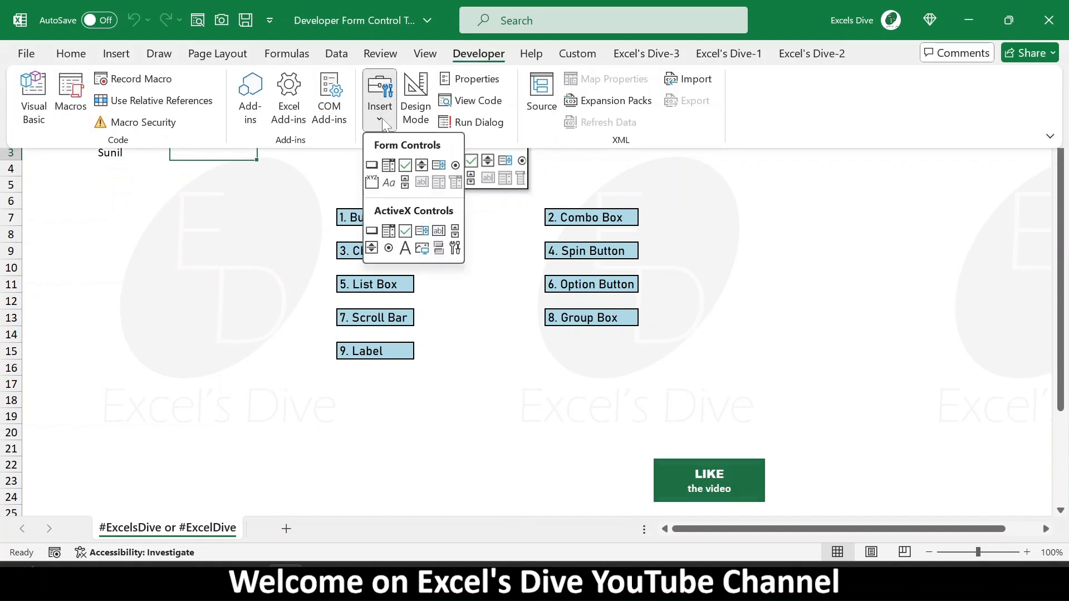
pyautogui.click(372, 165)
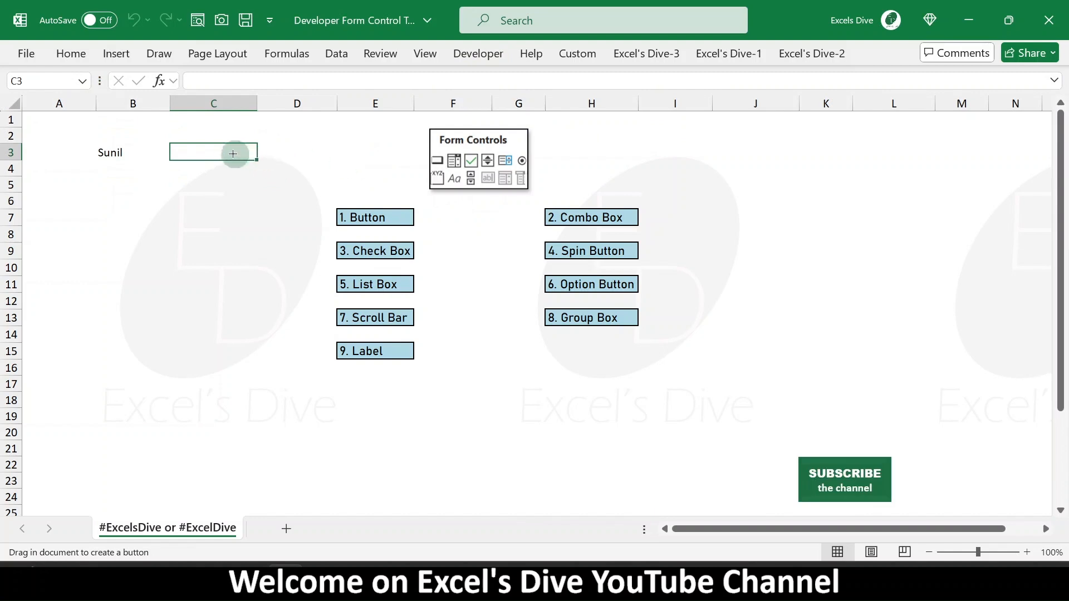
pyautogui.moveTo(174, 132); pyautogui.dragTo(251, 155)
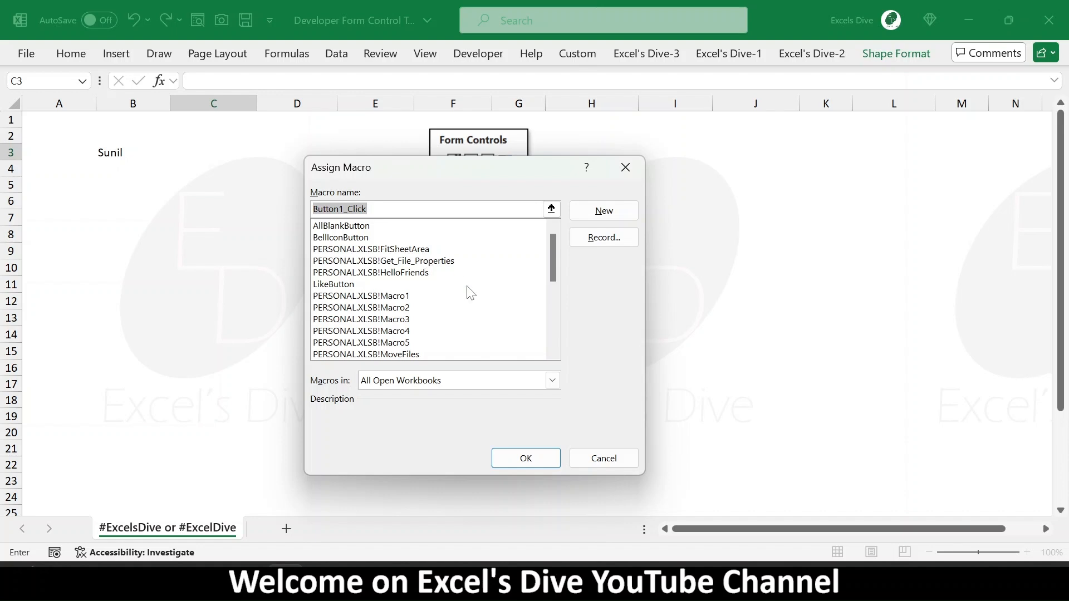
# - Assign the Name_ macro to the new button
pyautogui.moveTo(553, 270)
pyautogui.mouseDown()
pyautogui.moveTo(557, 299)
pyautogui.moveTo(556, 288)
pyautogui.mouseUp()
pyautogui.click(341, 286)
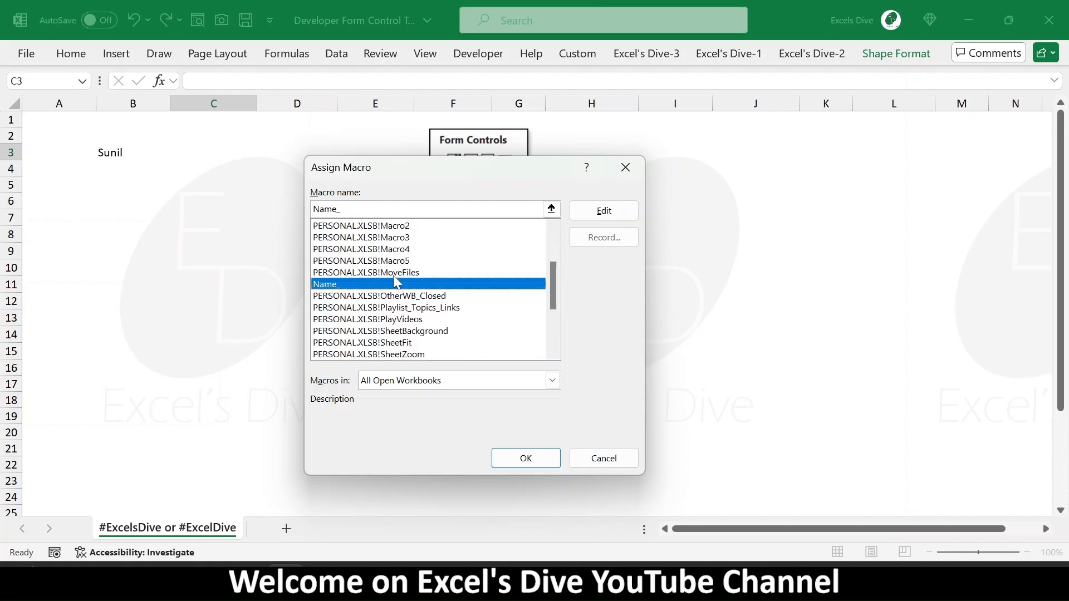
pyautogui.click(529, 461)
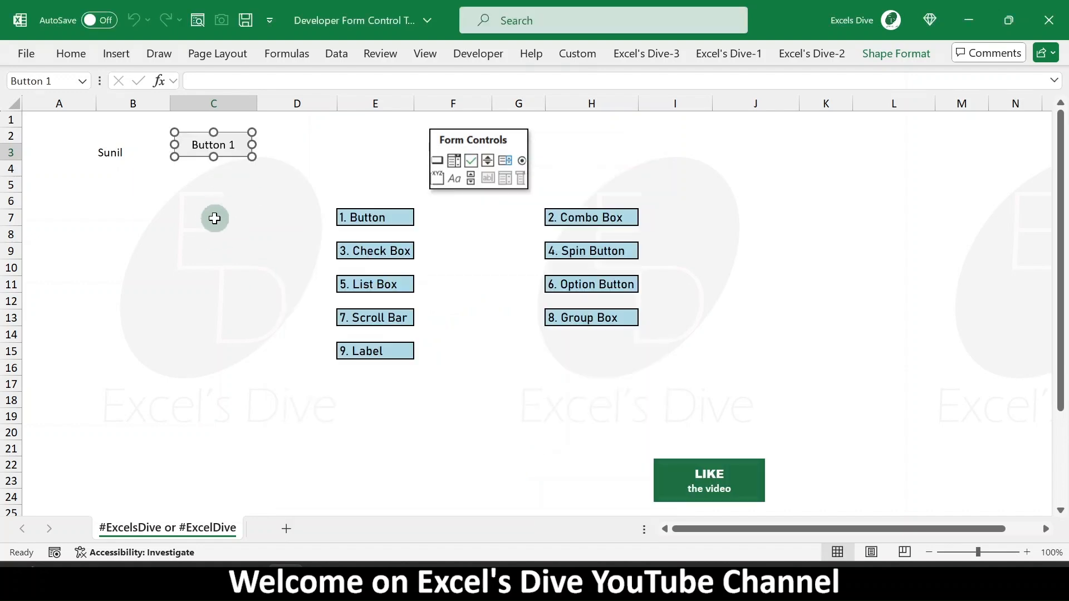
# - Clear cell B3 and run the Name_ macro by using the button
pyautogui.click(214, 218)
pyautogui.click(108, 157)
pyautogui.press('Delete')
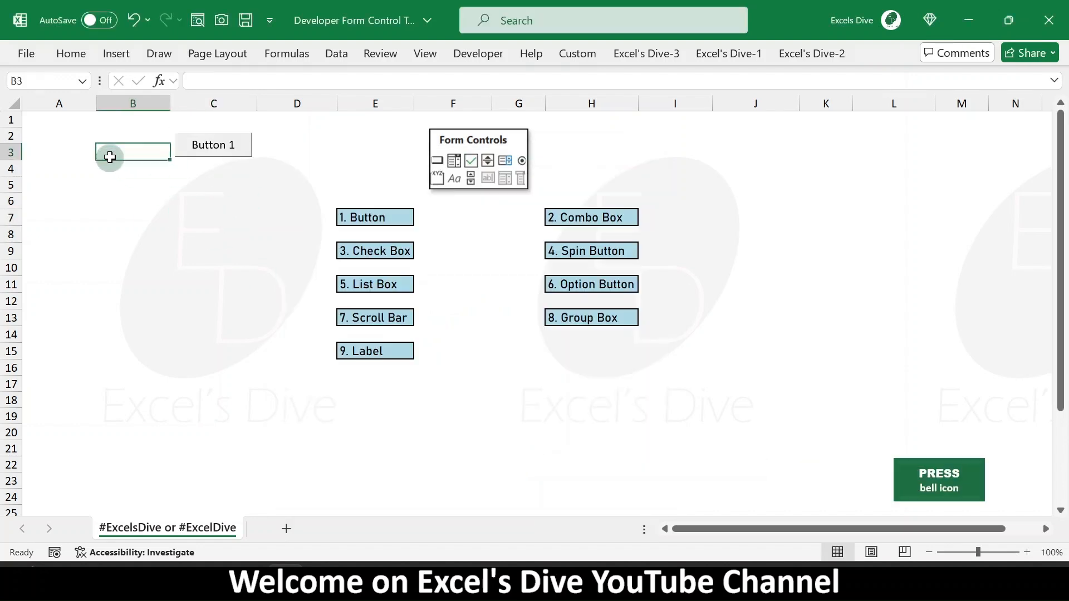
pyautogui.click(226, 200)
pyautogui.click(218, 147)
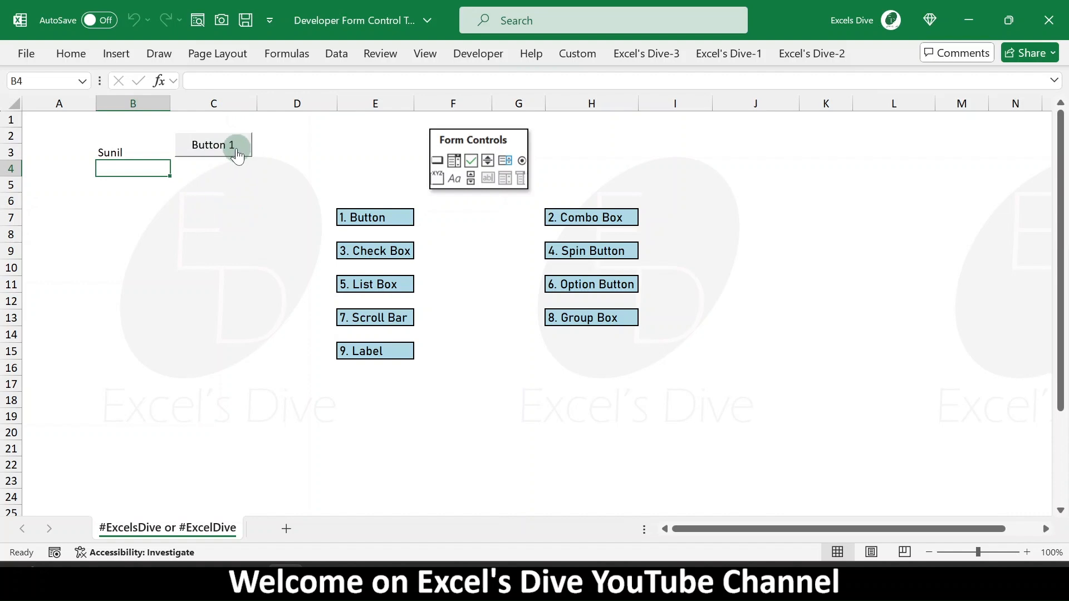
pyautogui.click(478, 54)
pyautogui.click(381, 120)
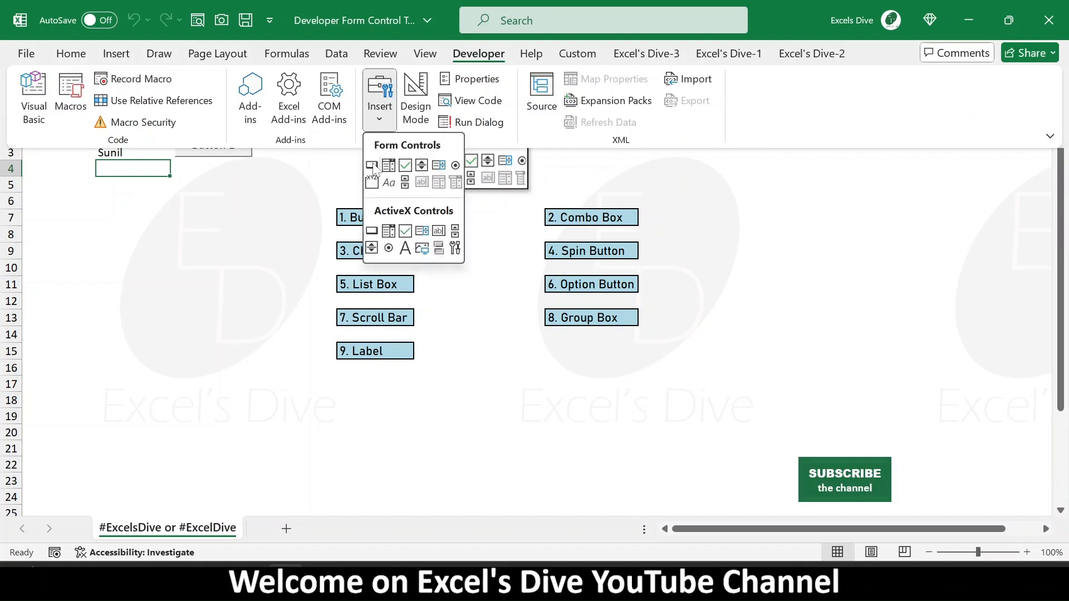
pyautogui.click(196, 219)
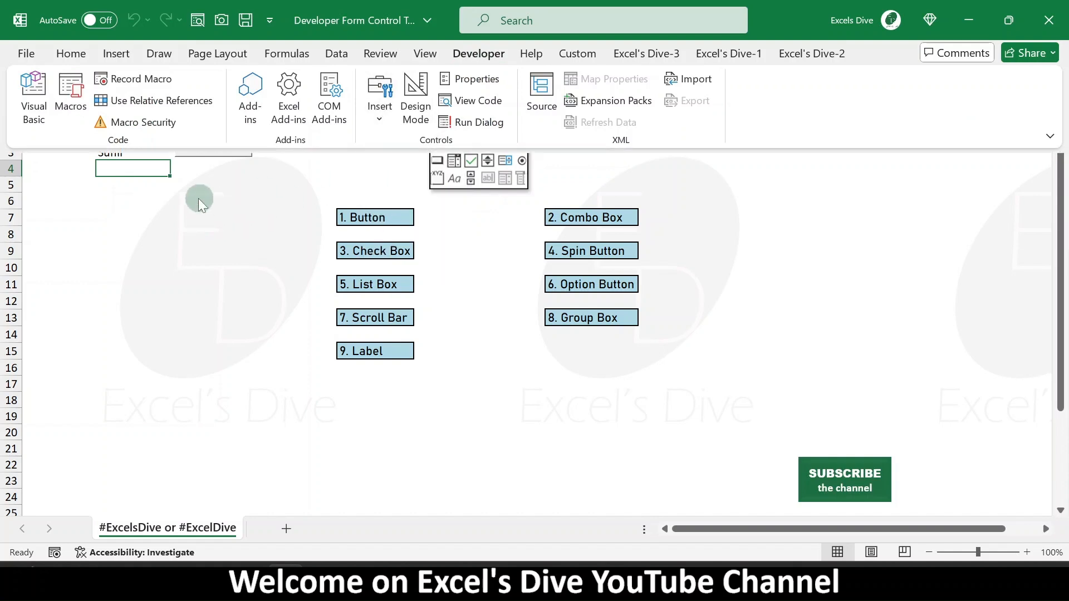
# - Change the button's caption to Macro
pyautogui.click(232, 164)
pyautogui.rightClick(226, 146)
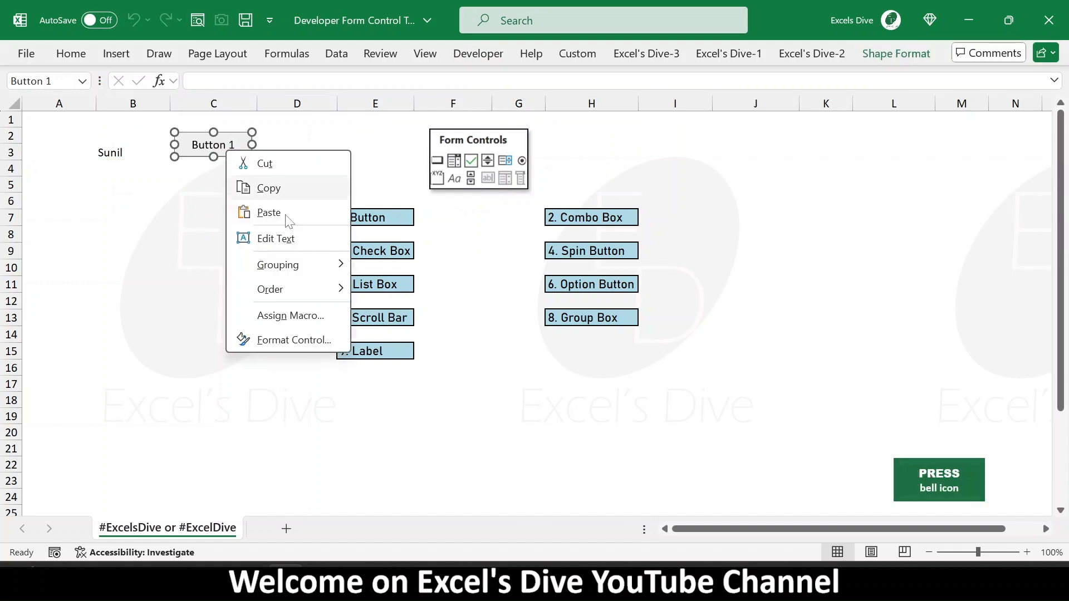
pyautogui.click(302, 239)
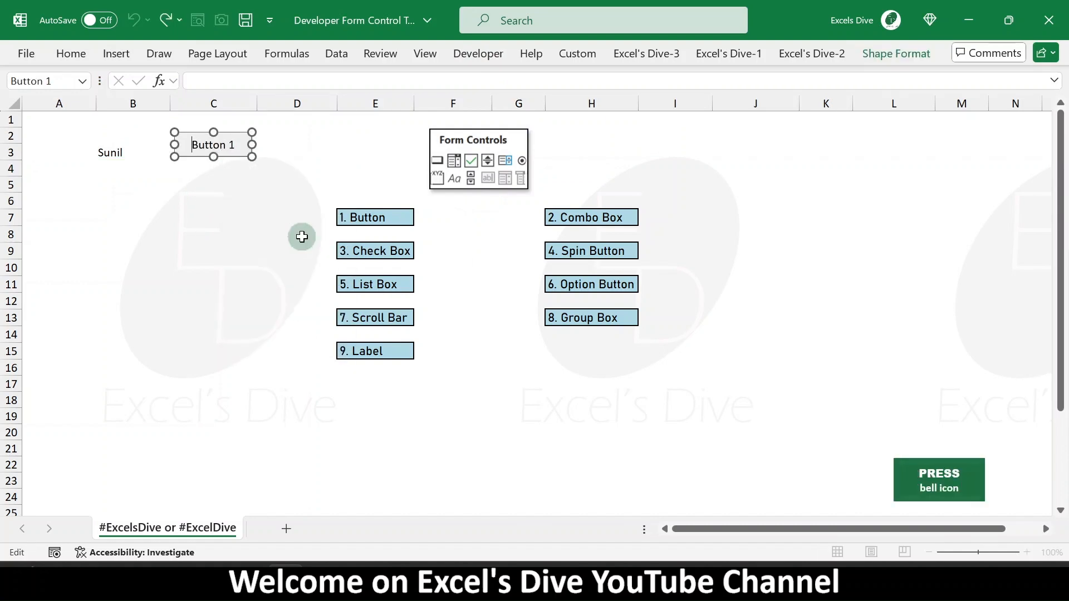
pyautogui.hotkey('ctrl', 'a')
pyautogui.write('Macro')
pyautogui.click(248, 219)
# - Examine the button's context menu options for grouping and ordering
pyautogui.rightClick(231, 148)
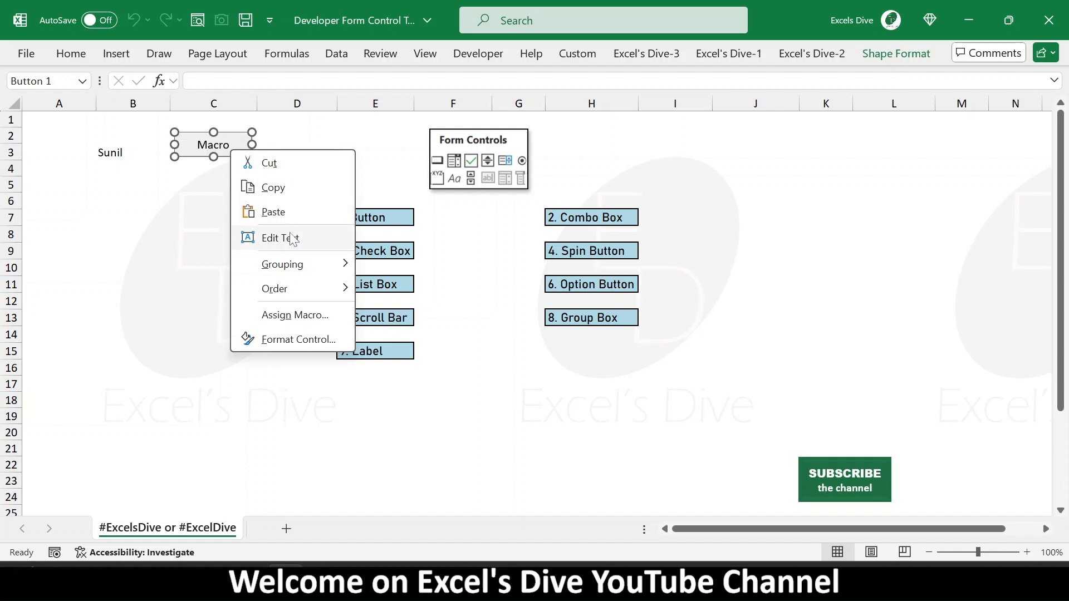
pyautogui.moveTo(295, 272)
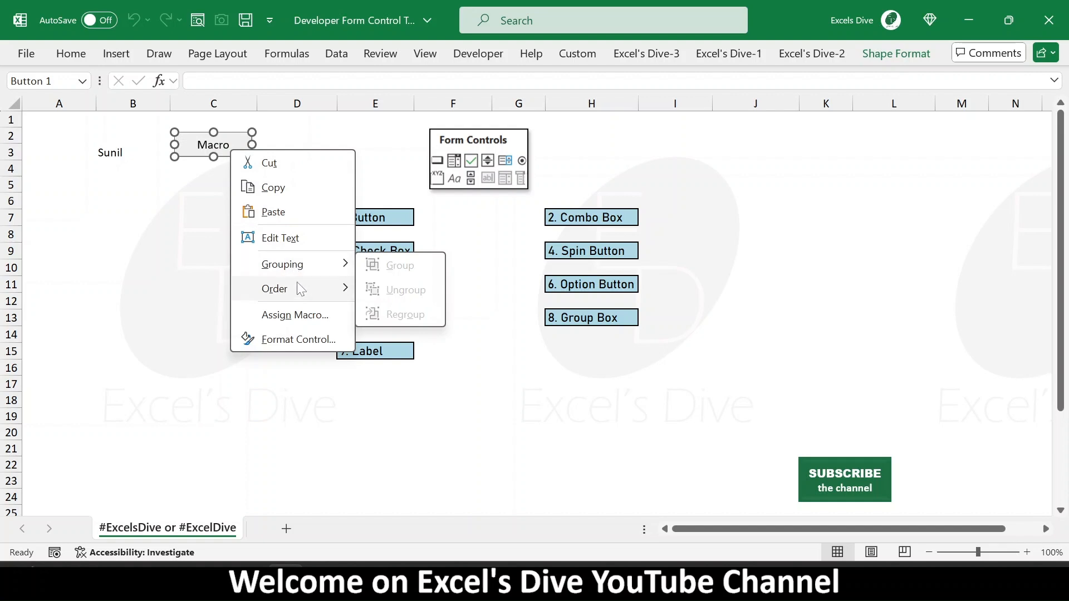
pyautogui.moveTo(314, 295)
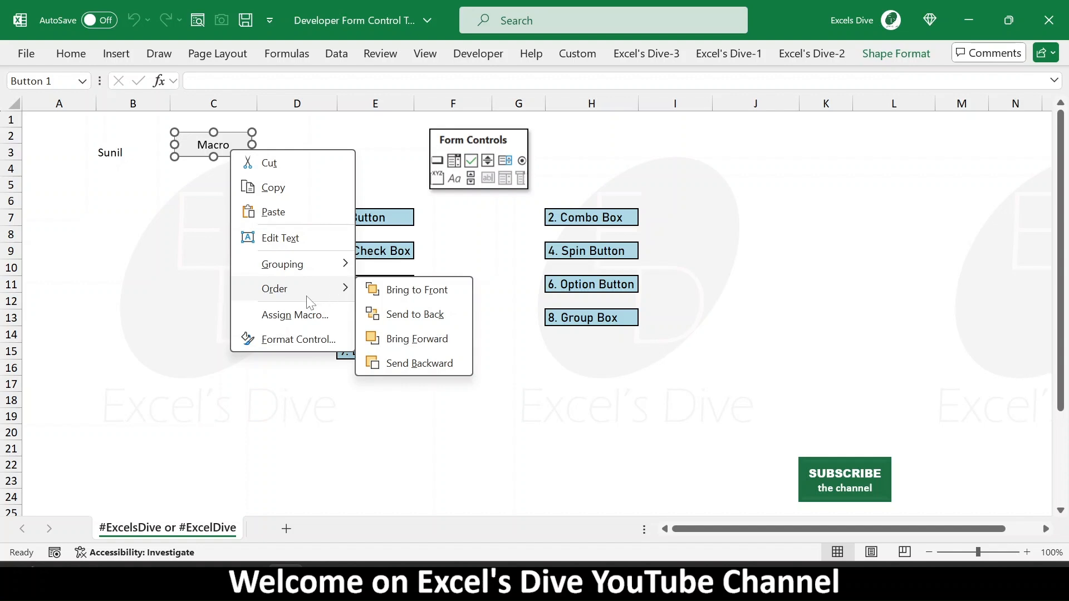
pyautogui.click(193, 218)
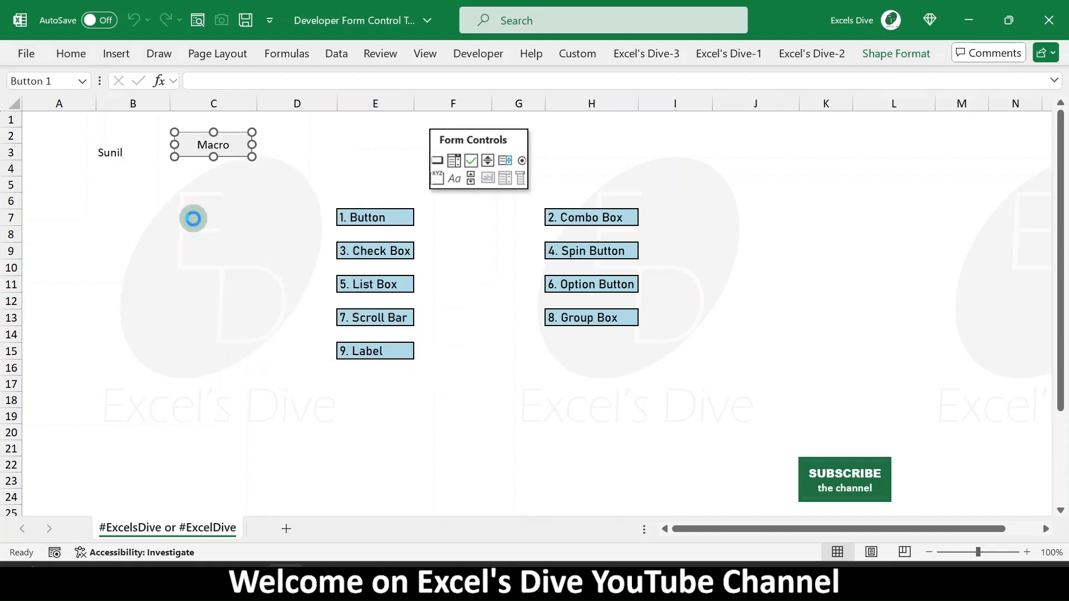
pyautogui.click(193, 219)
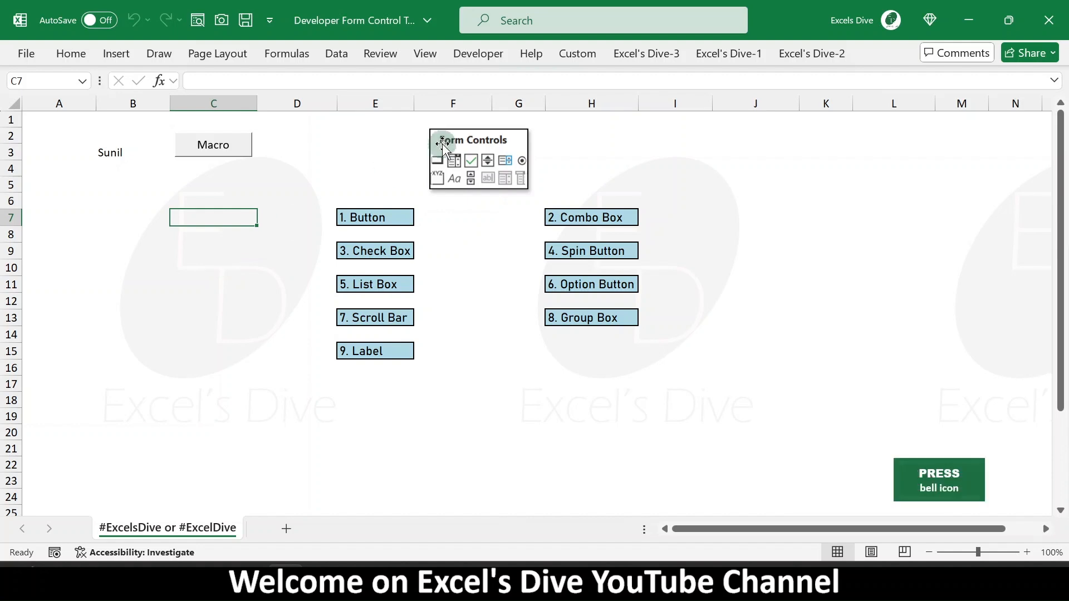
# - Try to draw a form-control combo box in cell C5
pyautogui.click(485, 54)
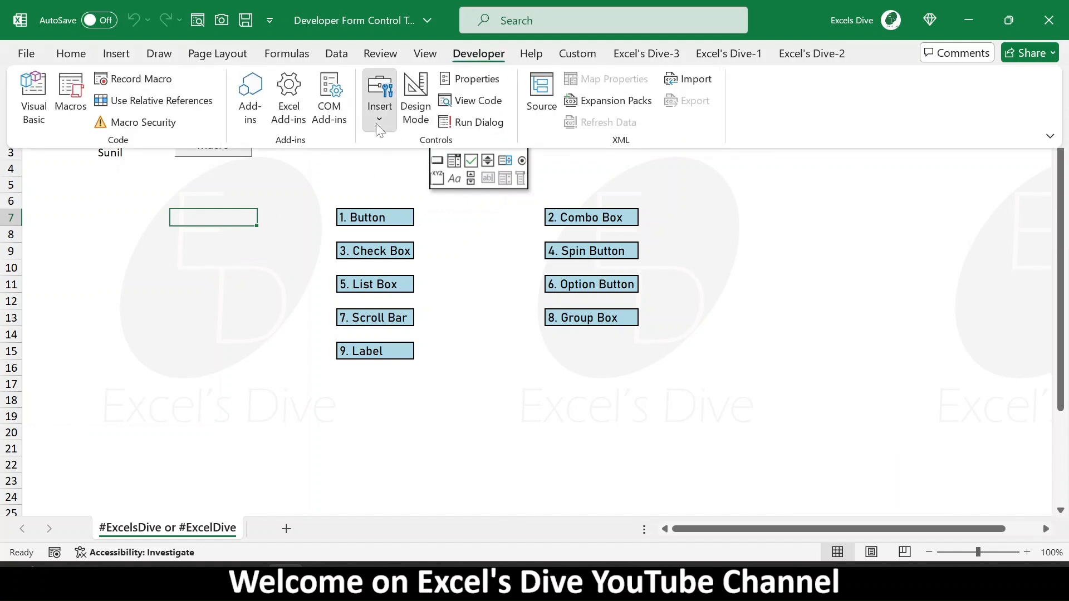
pyautogui.click(380, 123)
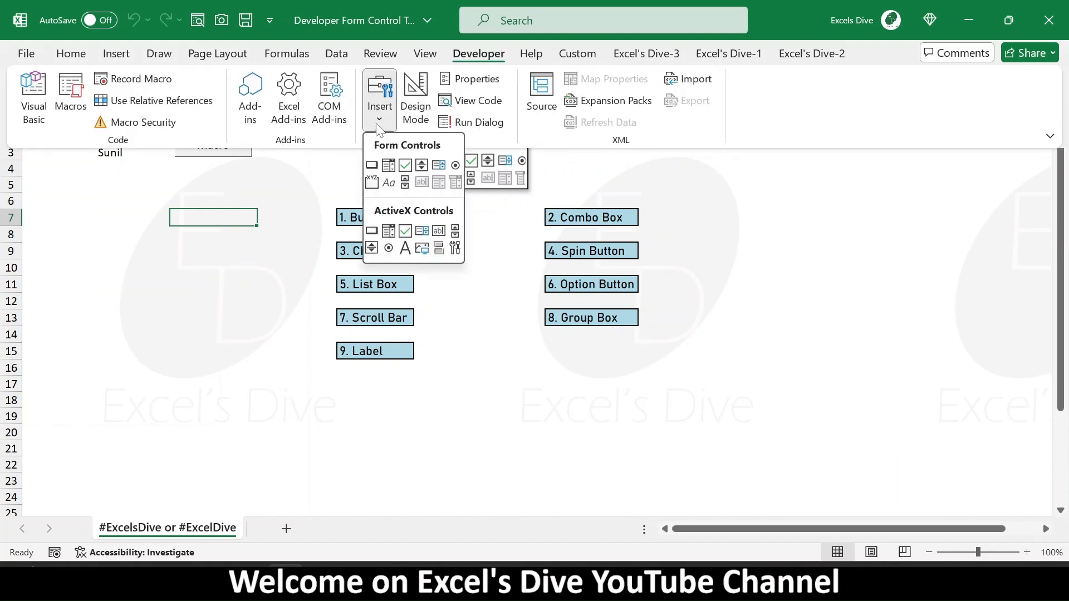
pyautogui.click(388, 166)
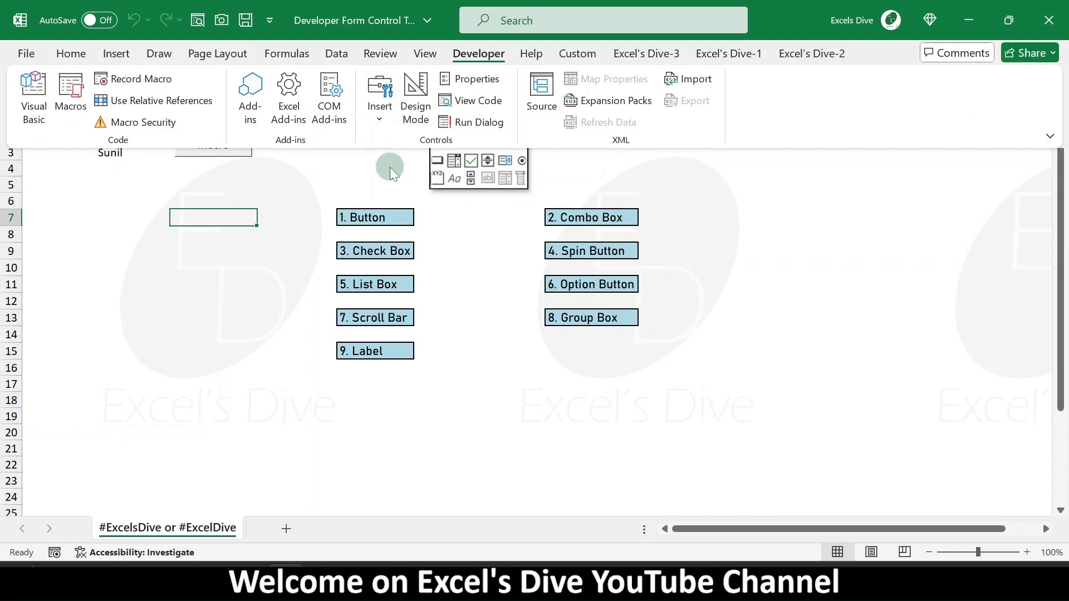
pyautogui.click(187, 185)
pyautogui.moveTo(172, 186); pyautogui.dragTo(248, 187)
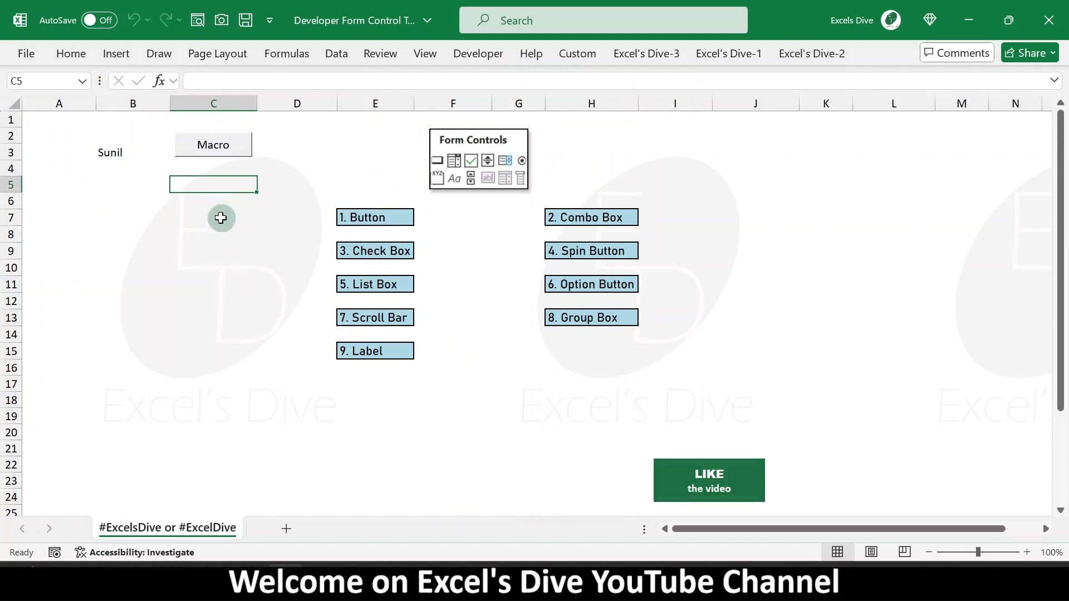
# - Enter a header List with items A, B, C and D in cells B7 to B11
pyautogui.click(114, 221)
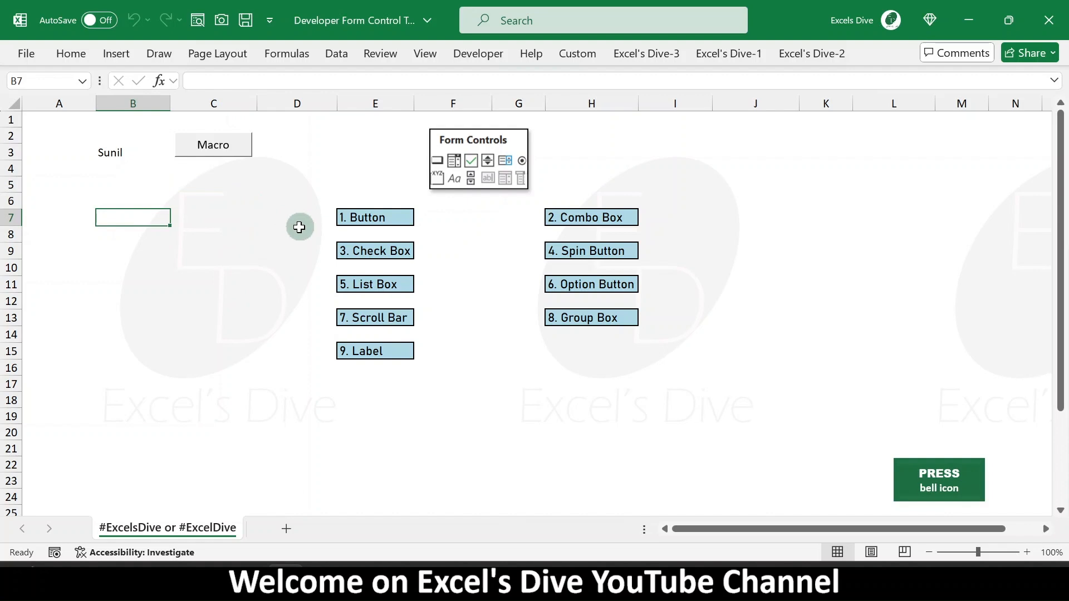
pyautogui.write('List')
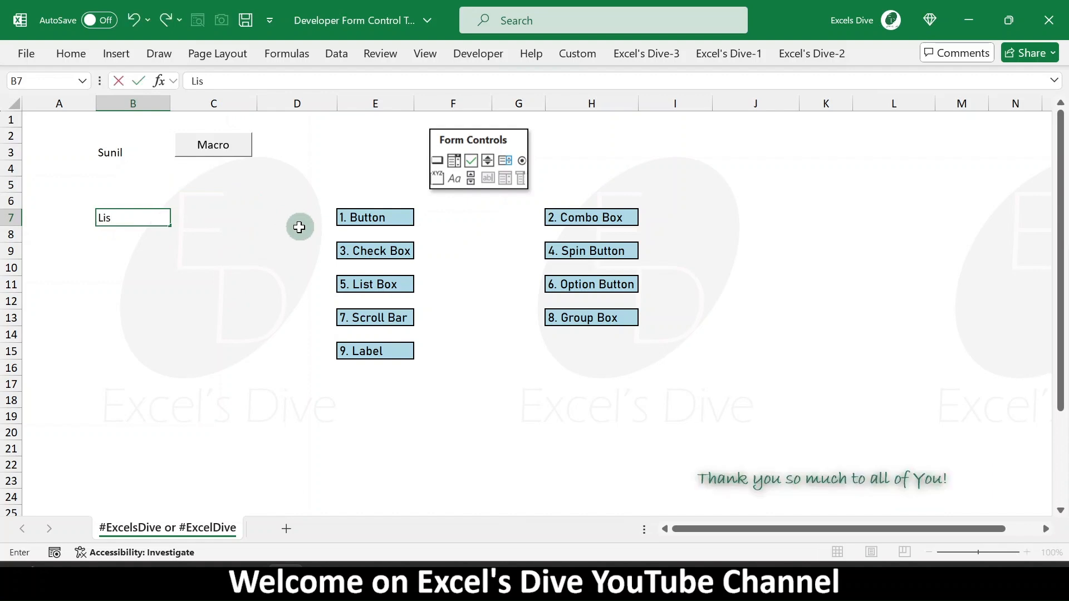
pyautogui.press('Return')
pyautogui.write('A')
pyautogui.press('Return')
pyautogui.write('B')
pyautogui.press('Return')
pyautogui.write('C')
pyautogui.press('Return')
pyautogui.write('C')
pyautogui.press('Escape')
pyautogui.write('D')
pyautogui.press('Up')
pyautogui.press('Up')
pyautogui.press('Up')
pyautogui.press('Up')
pyautogui.press('Up')
pyautogui.press('Down')
pyautogui.press('Down')
pyautogui.hotkey('ctrl', 'shift', 'Down')
pyautogui.press('Up')
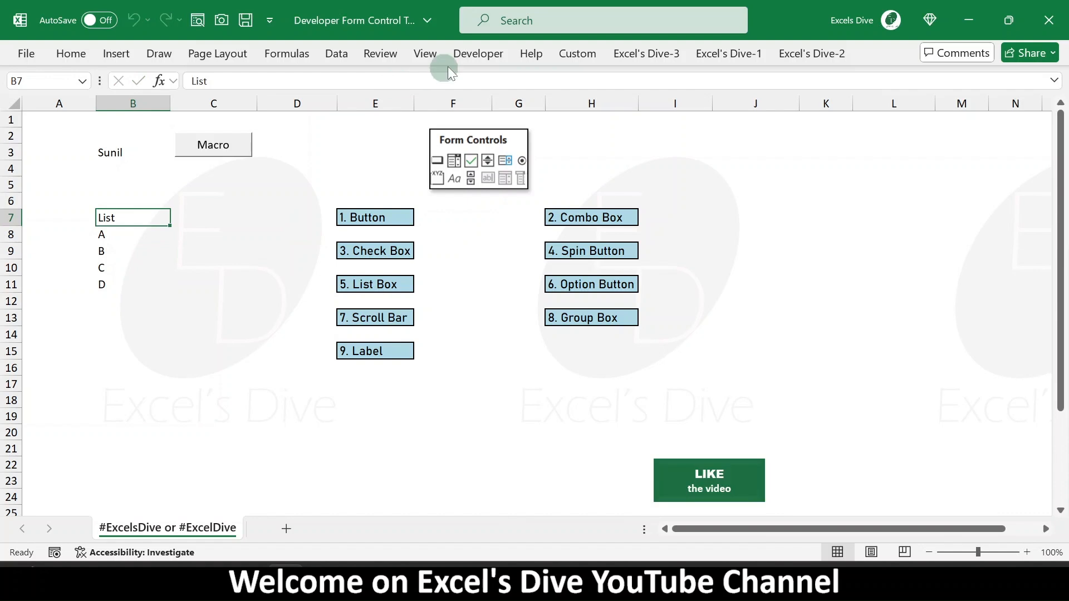
# - Draw a form-control combo box over cells C4 to C5
pyautogui.click(485, 56)
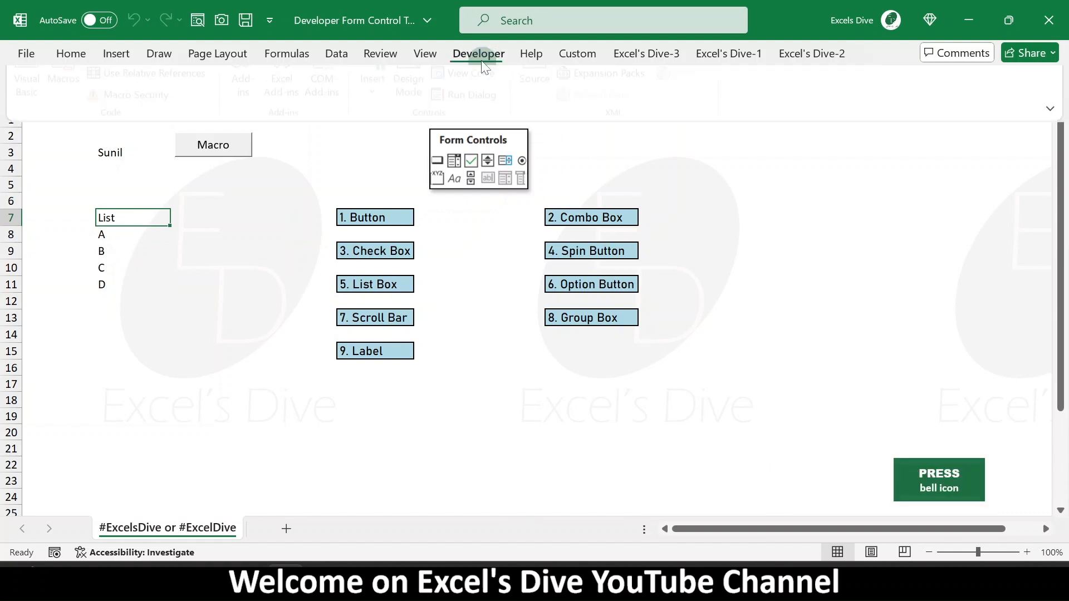
pyautogui.click(380, 119)
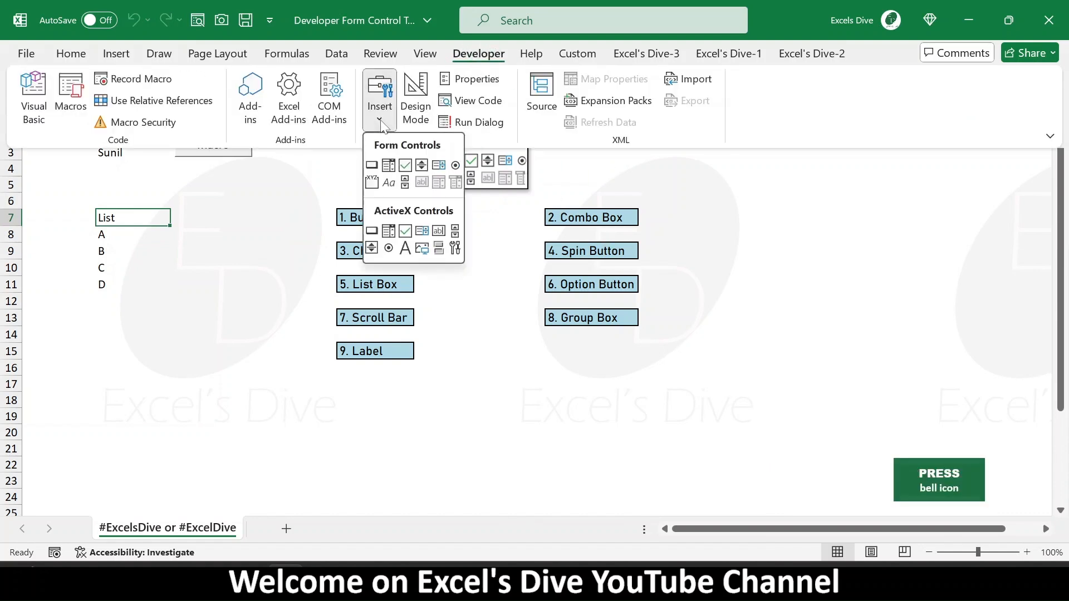
pyautogui.click(389, 164)
pyautogui.moveTo(176, 169); pyautogui.dragTo(253, 199)
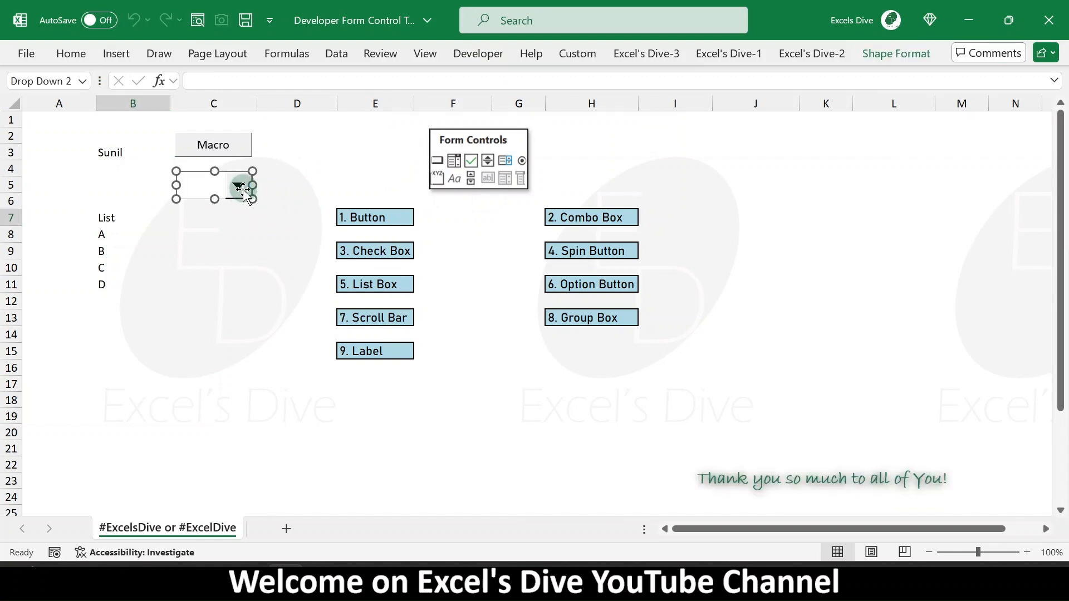
# - Open the combo box's Format Control settings and set its input range to B8:B11
pyautogui.rightClick(244, 191)
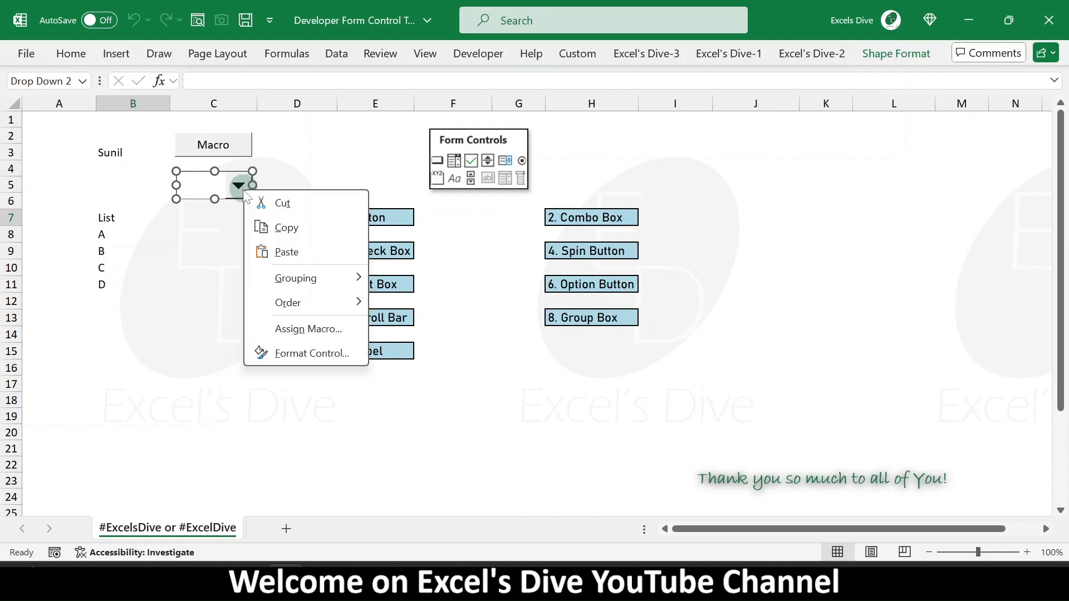
pyautogui.click(299, 362)
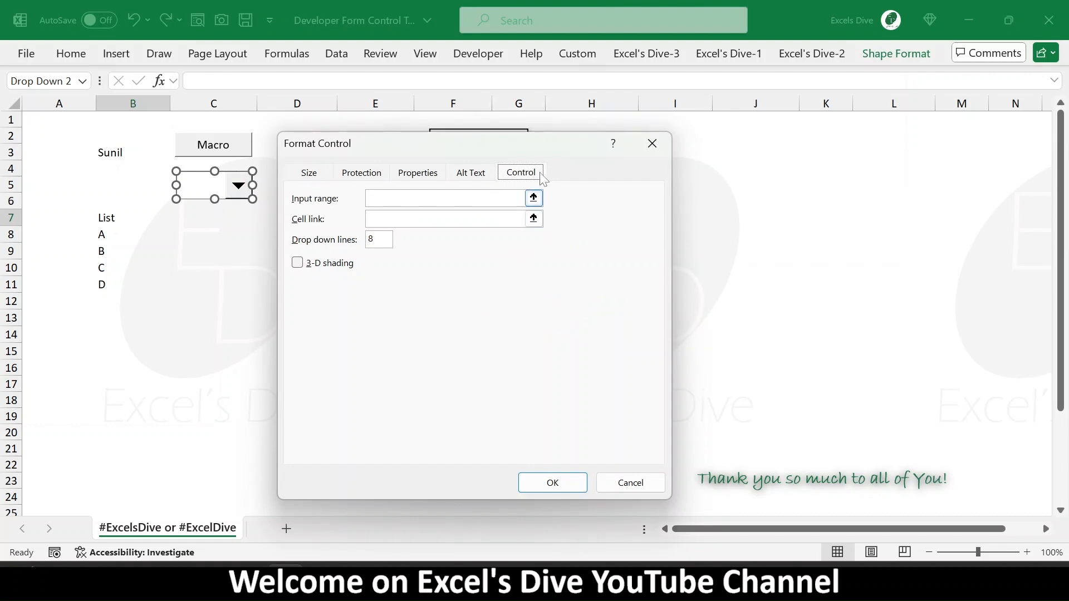
pyautogui.click(316, 178)
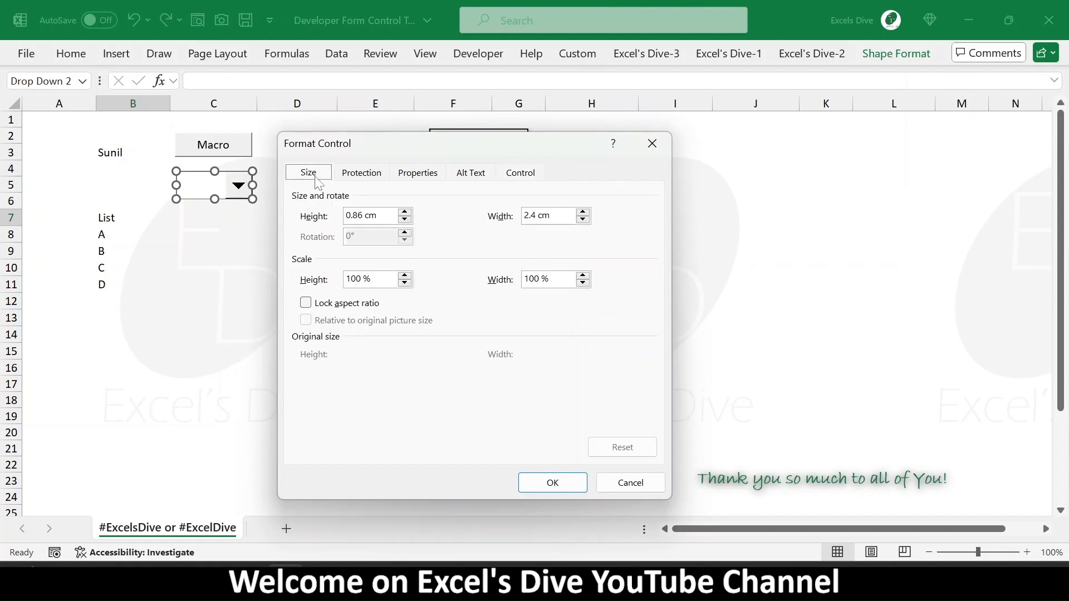
pyautogui.click(368, 178)
pyautogui.click(519, 175)
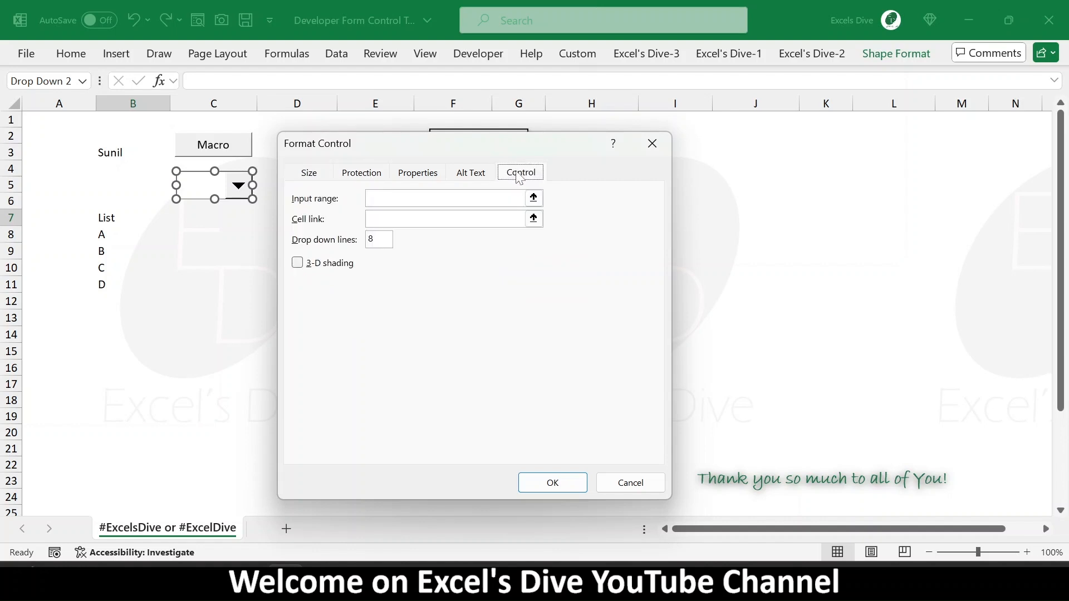
pyautogui.click(534, 198)
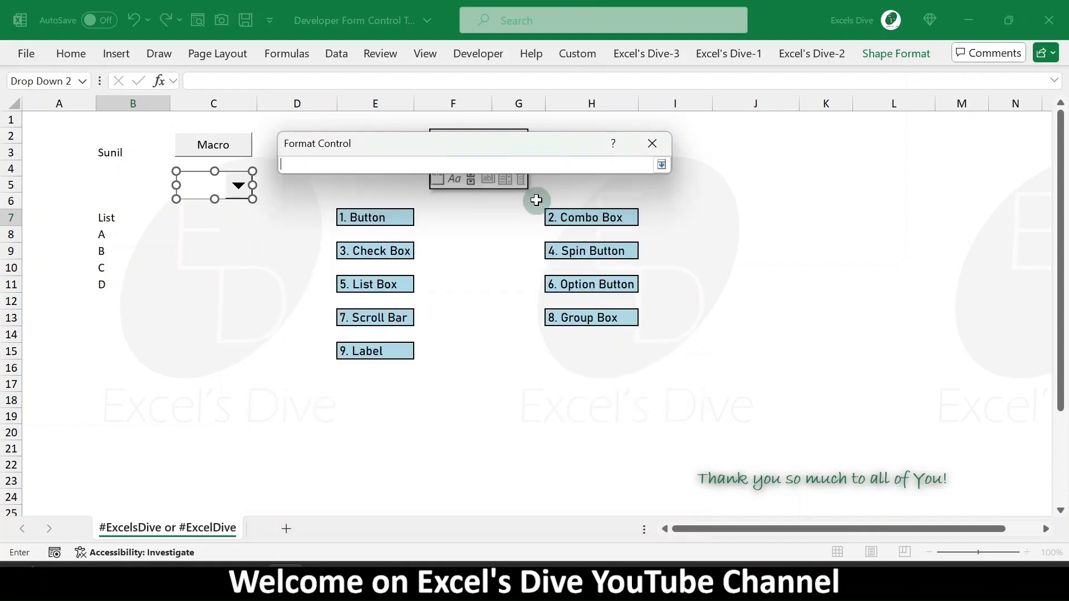
pyautogui.moveTo(102, 237); pyautogui.dragTo(105, 283)
pyautogui.press('Return')
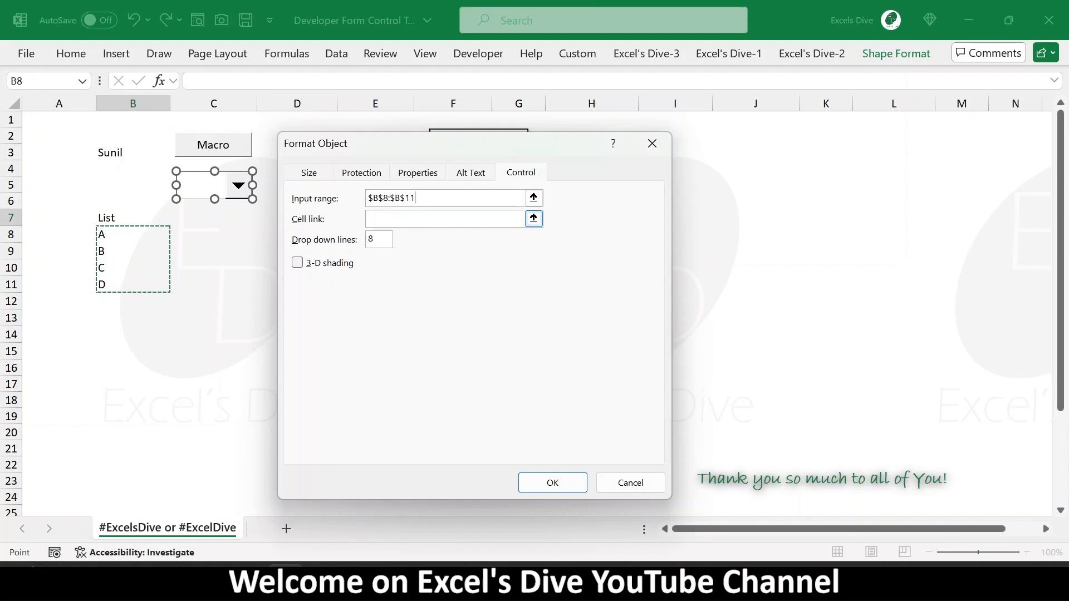
# - Link the combo box to cell B5, turn on 3-D shading and confirm the settings
pyautogui.click(533, 218)
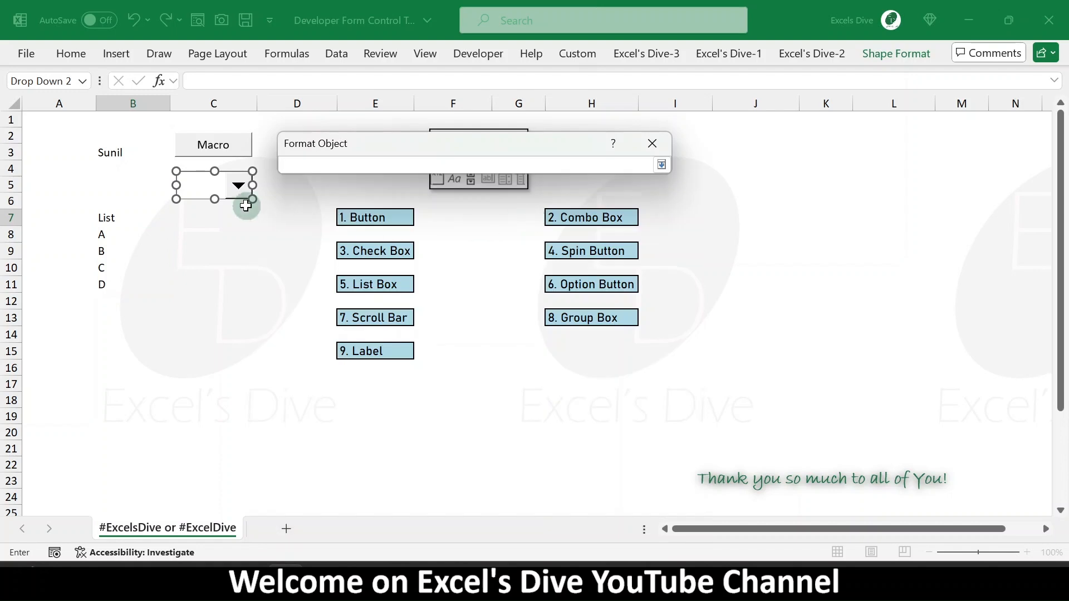
pyautogui.click(107, 177)
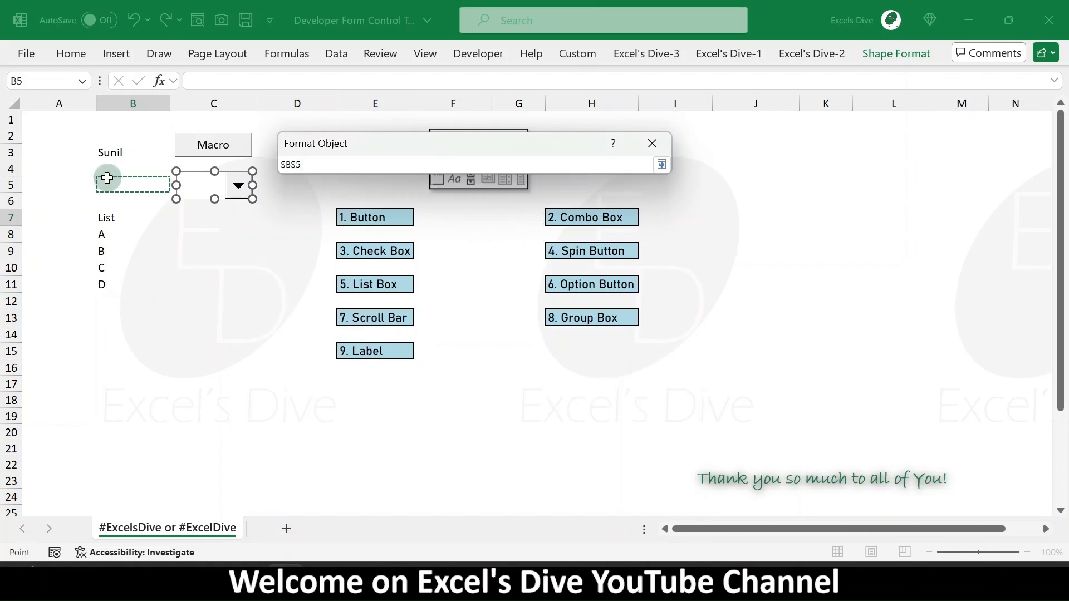
pyautogui.press('Return')
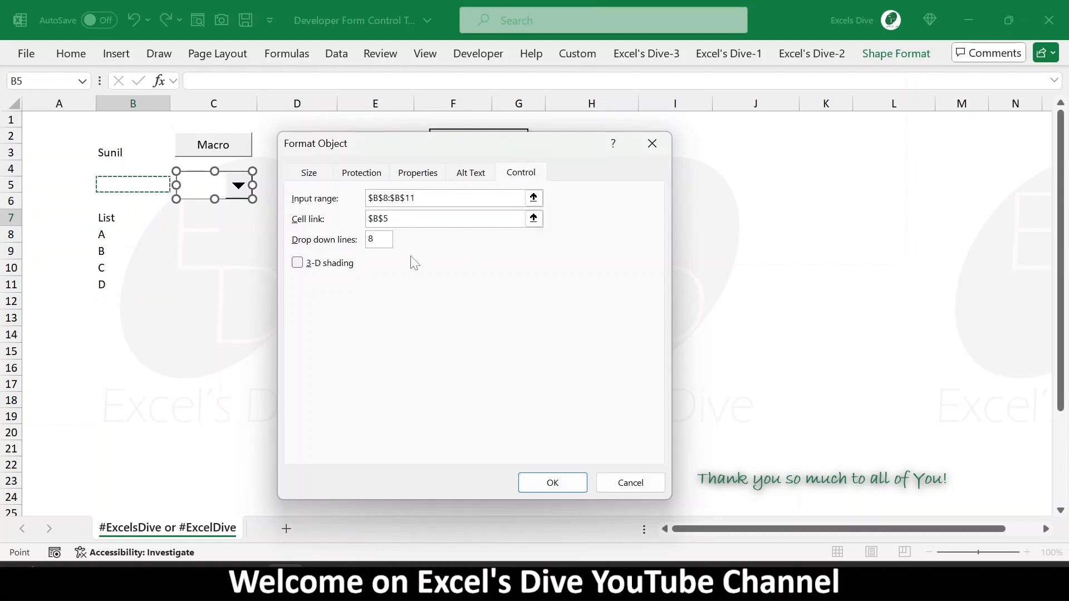
pyautogui.click(379, 241)
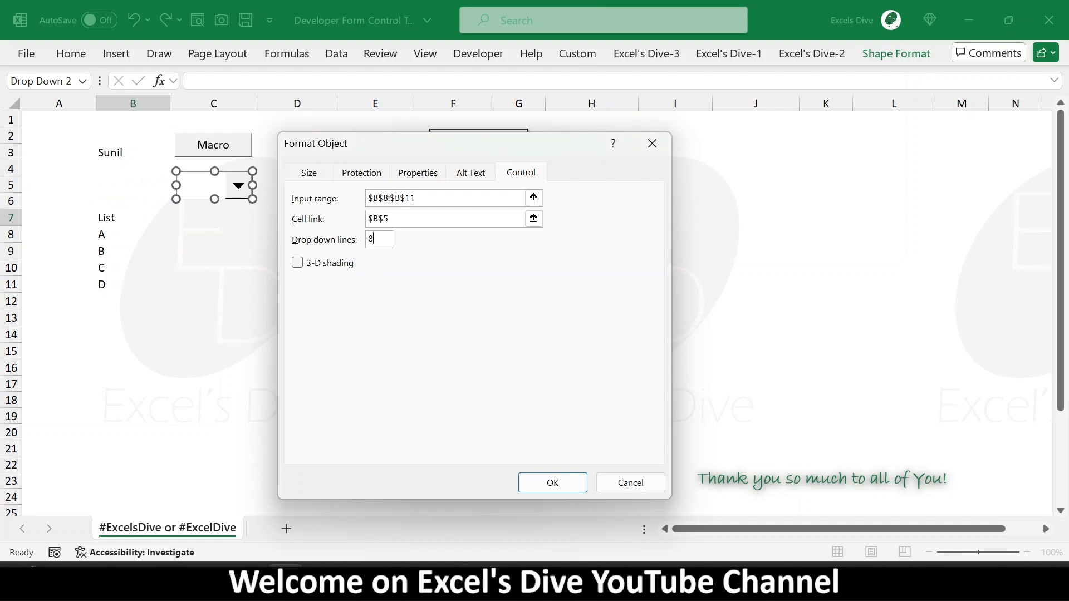
pyautogui.click(297, 263)
pyautogui.click(551, 482)
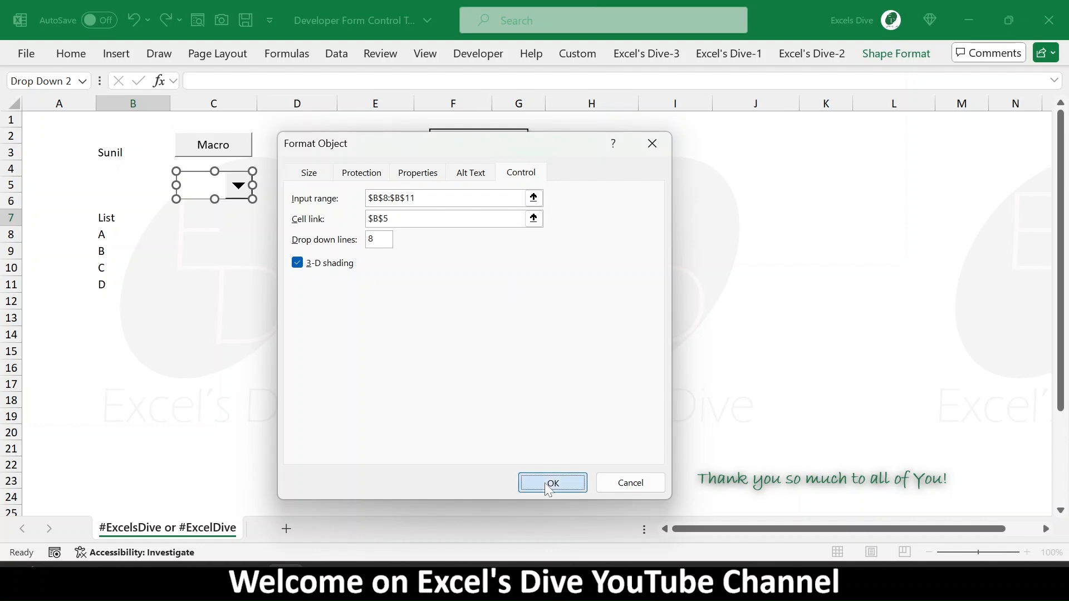
# - Nudge the combo box slightly into place and pick A from its list
pyautogui.moveTo(218, 199); pyautogui.dragTo(214, 189)
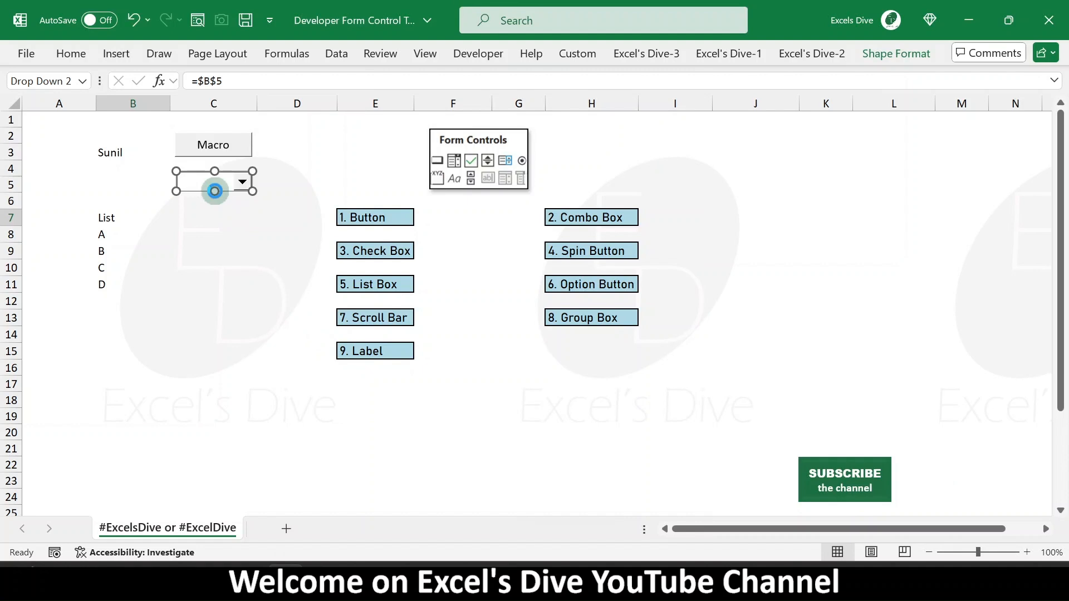
pyautogui.click(315, 202)
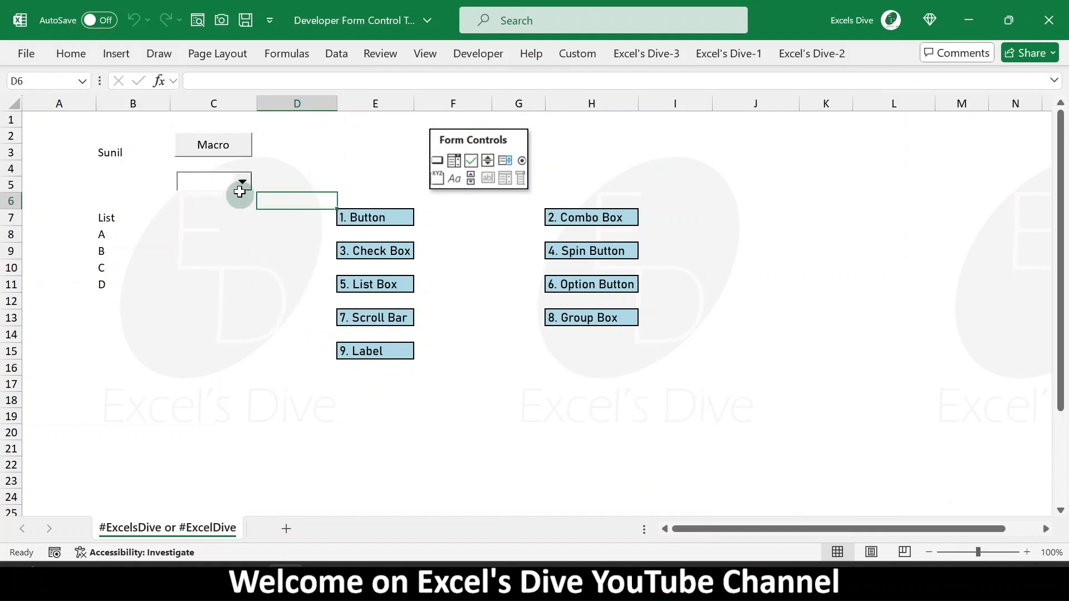
pyautogui.click(242, 181)
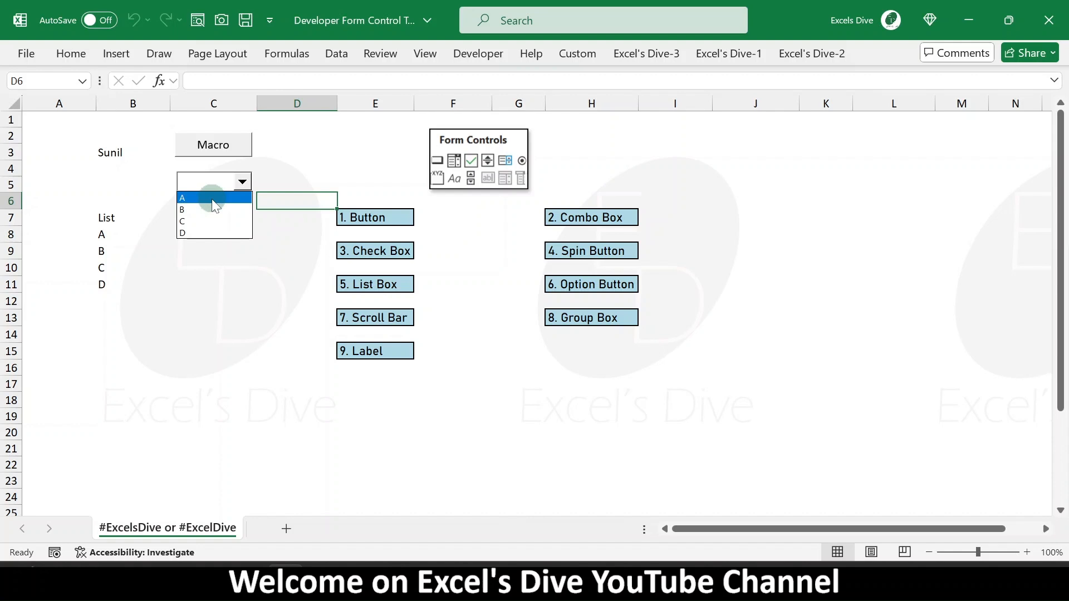
pyautogui.click(223, 199)
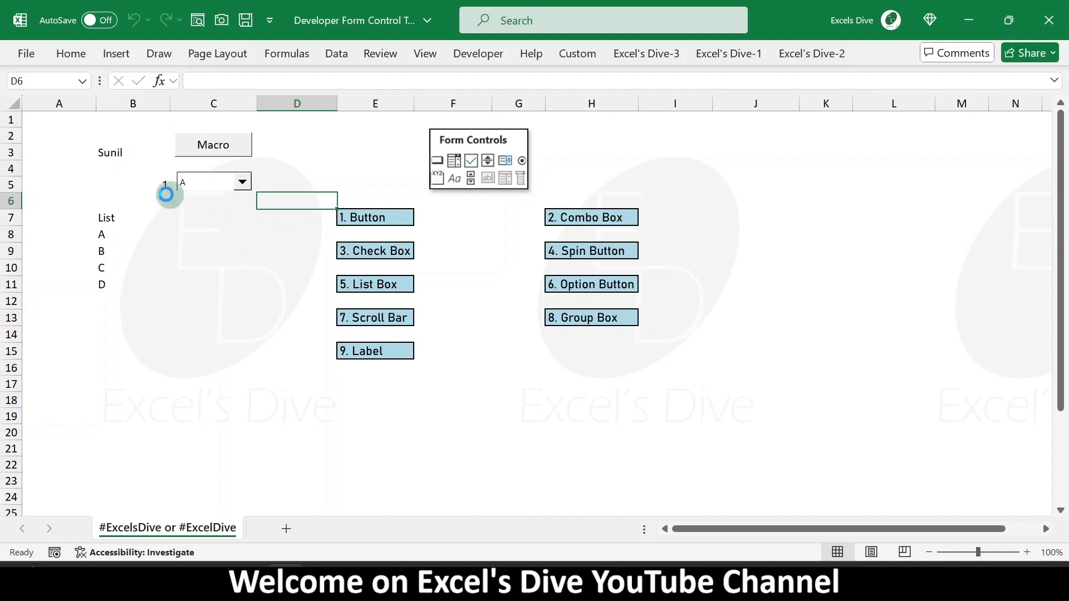
# - Center-align the linked cell B5
pyautogui.click(148, 184)
pyautogui.hotkey('alt', 'h')
pyautogui.press('a')
pyautogui.press('c')
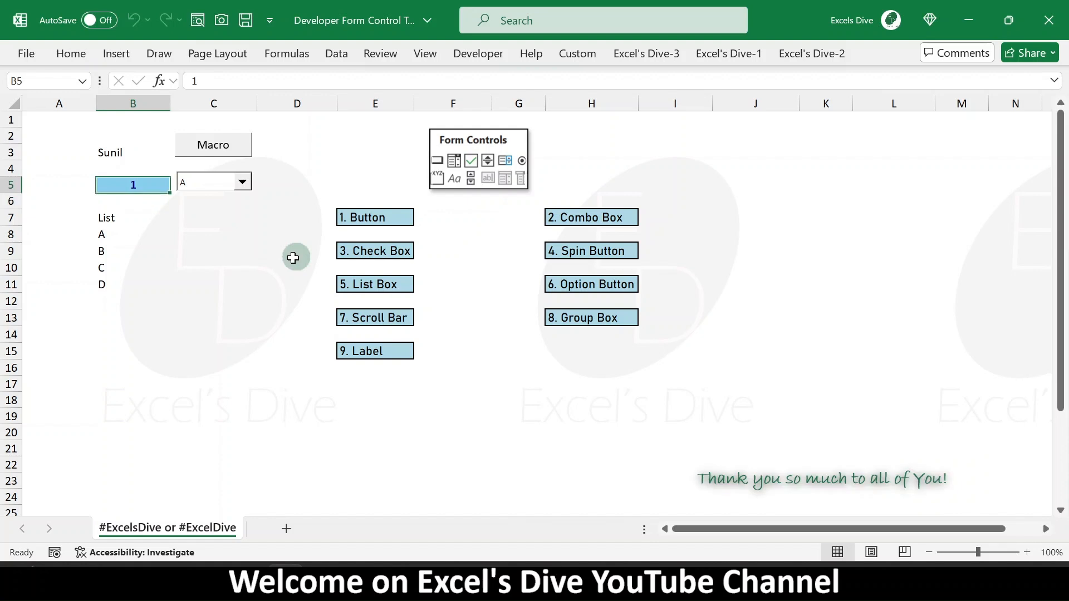
# - Choose B and then C from the combo box list
pyautogui.click(244, 182)
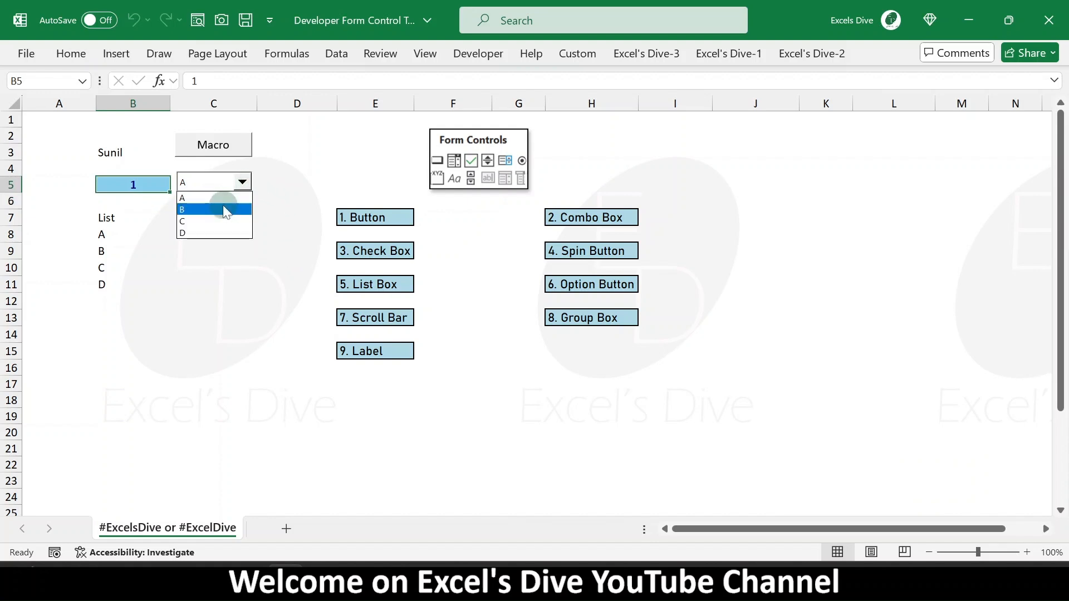
pyautogui.click(221, 209)
pyautogui.click(243, 182)
pyautogui.click(222, 223)
pyautogui.click(222, 220)
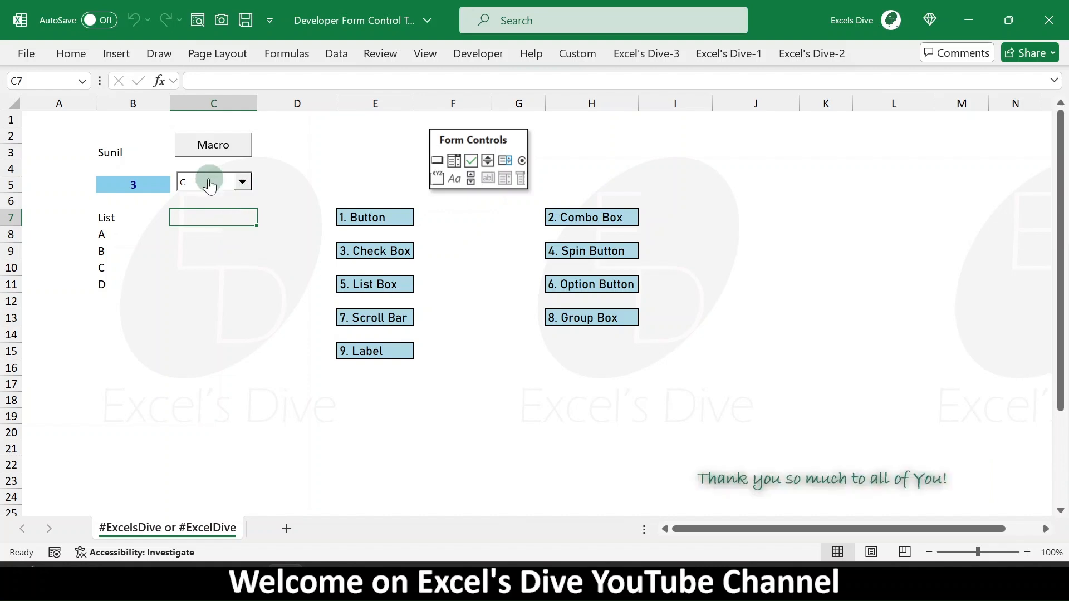
pyautogui.rightClick(211, 181)
pyautogui.press('Escape')
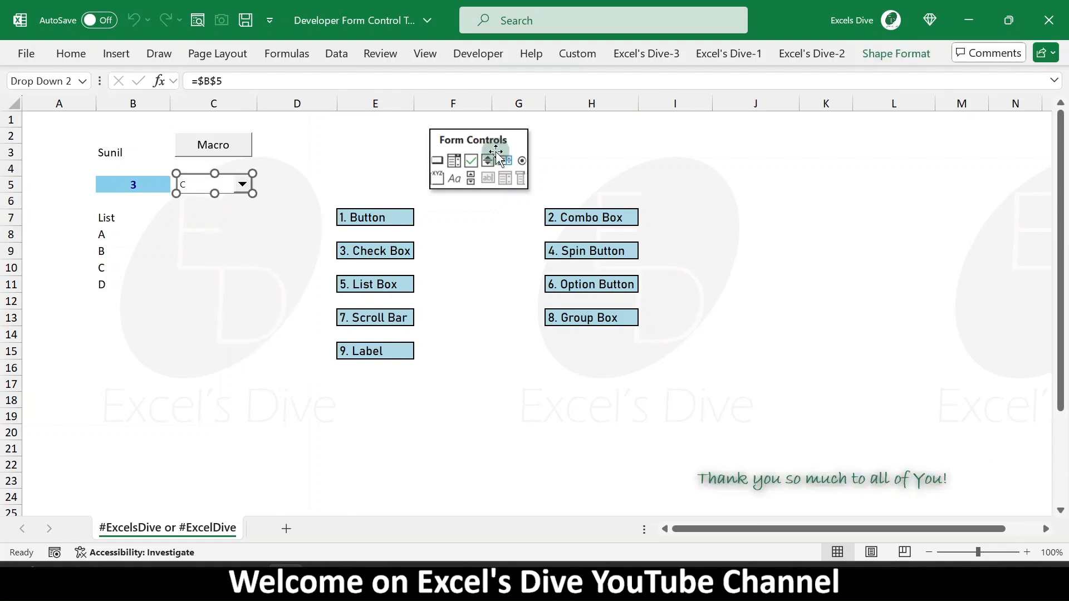
pyautogui.press('Escape')
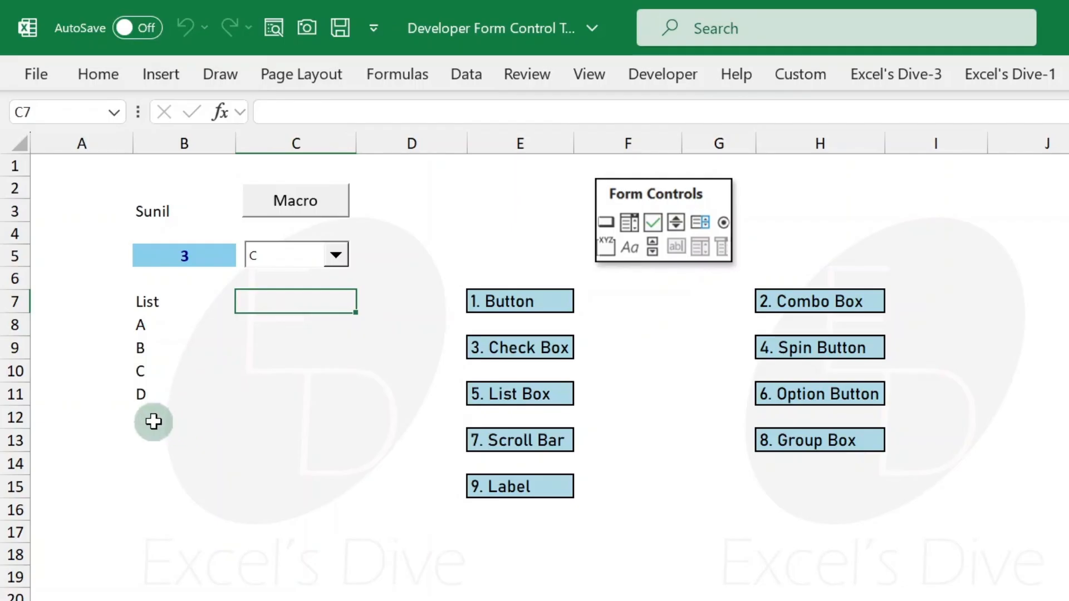
# - Enter the formula =CHOOSE(B5,20,40,60,80) in cell B12
pyautogui.click(111, 303)
pyautogui.write('=cho')
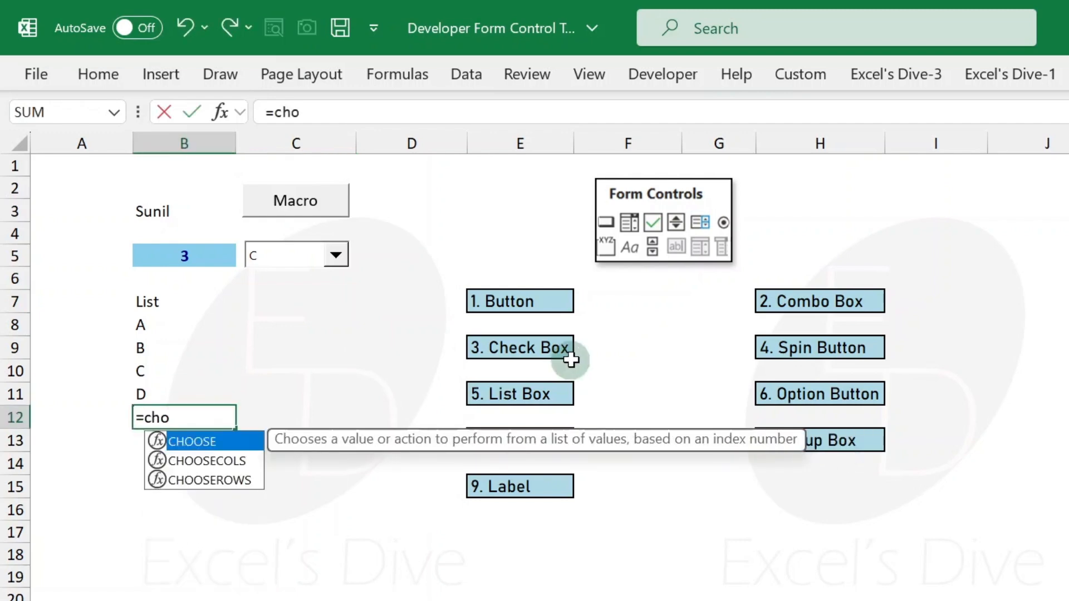
pyautogui.press('Tab')
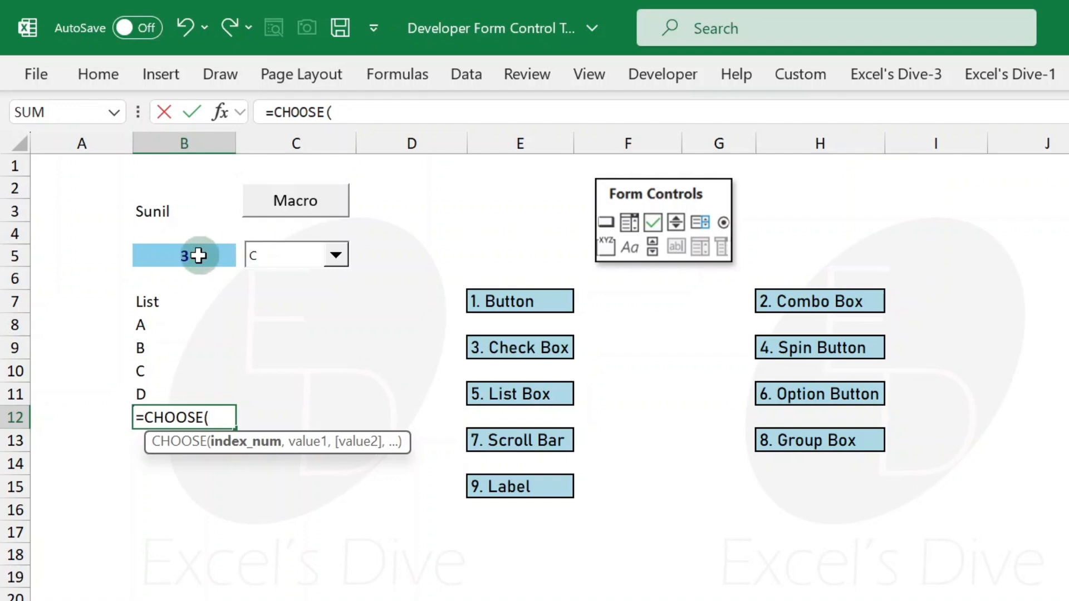
pyautogui.click(198, 256)
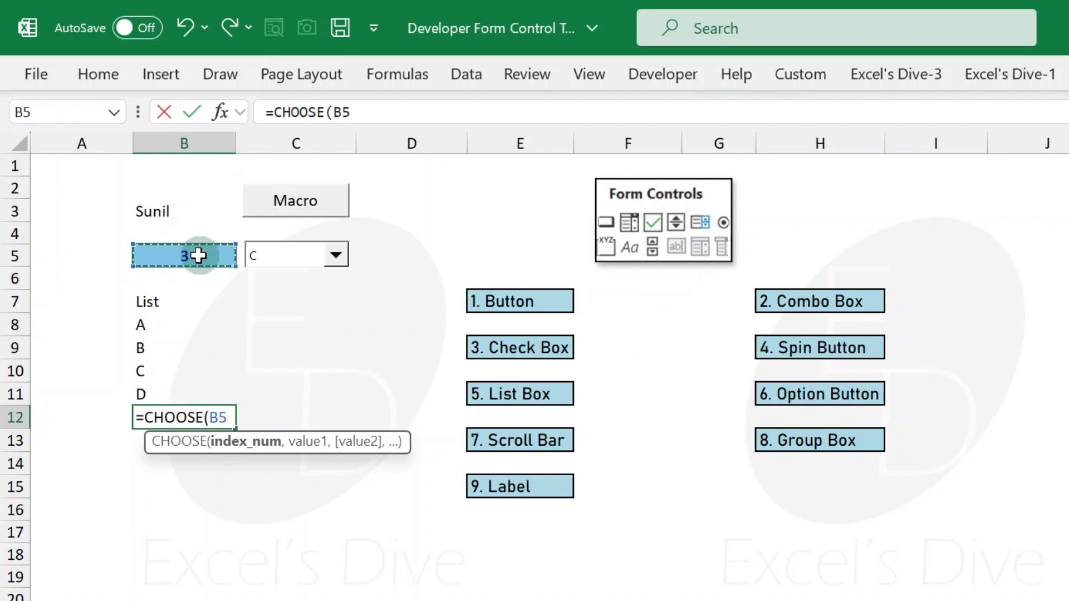
pyautogui.write(',"')
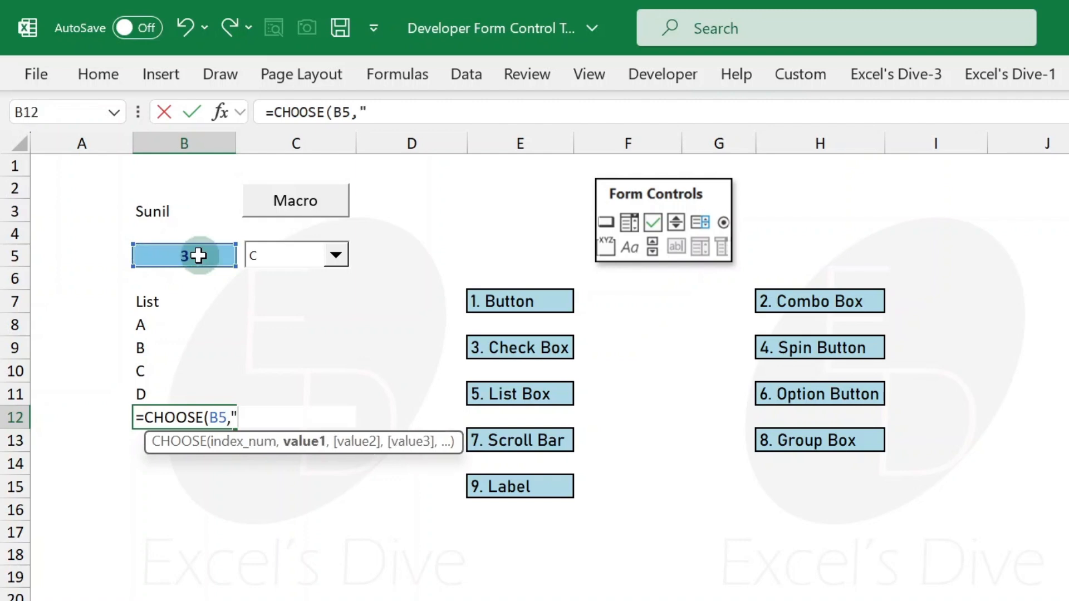
pyautogui.press('BackSpace')
pyautogui.write('20,')
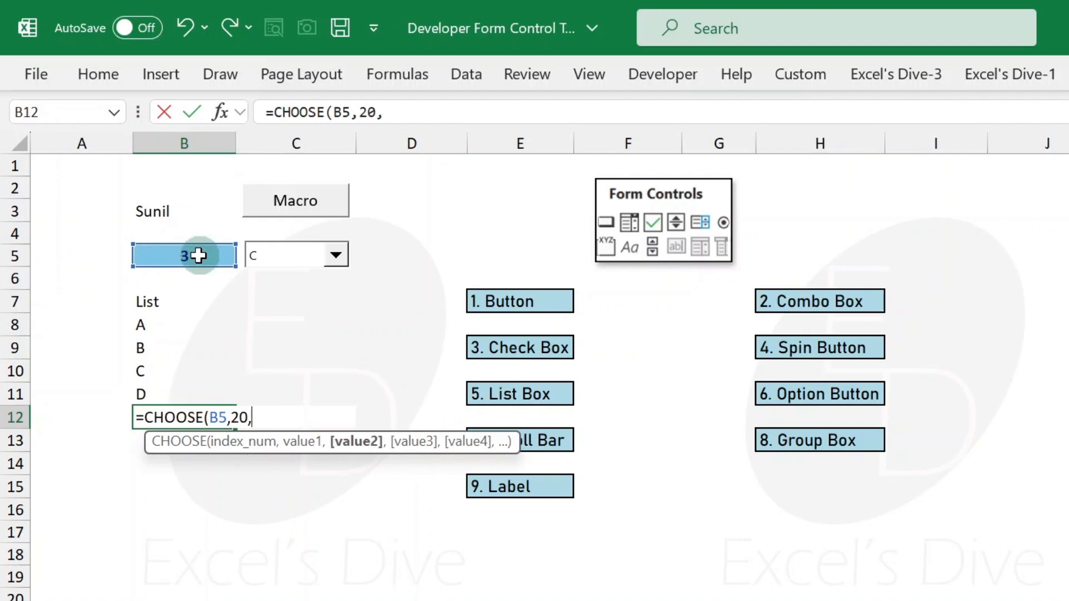
pyautogui.write('40,')
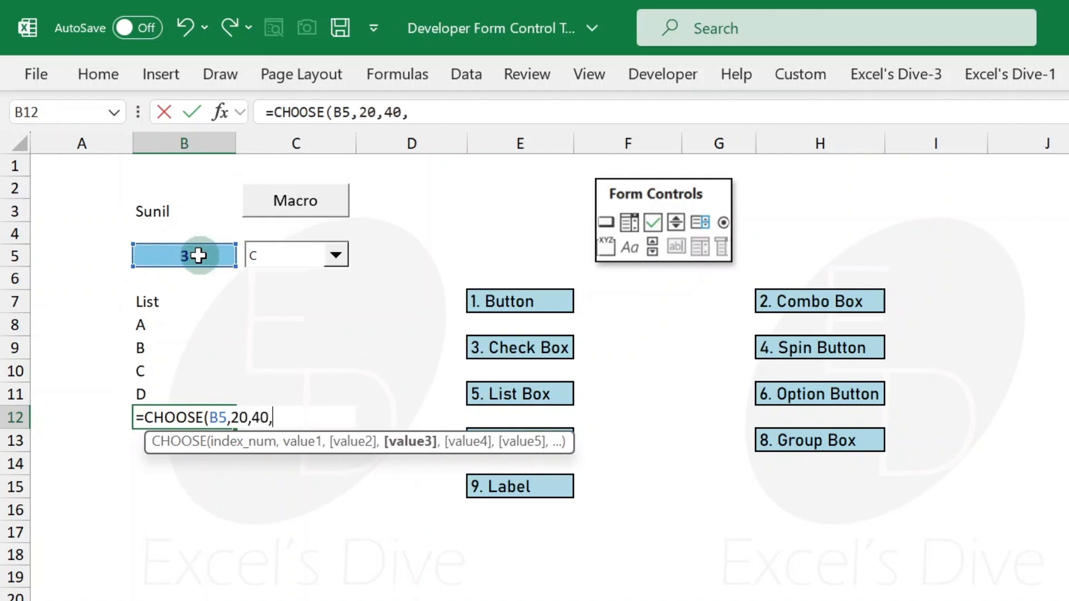
pyautogui.write('60,8')
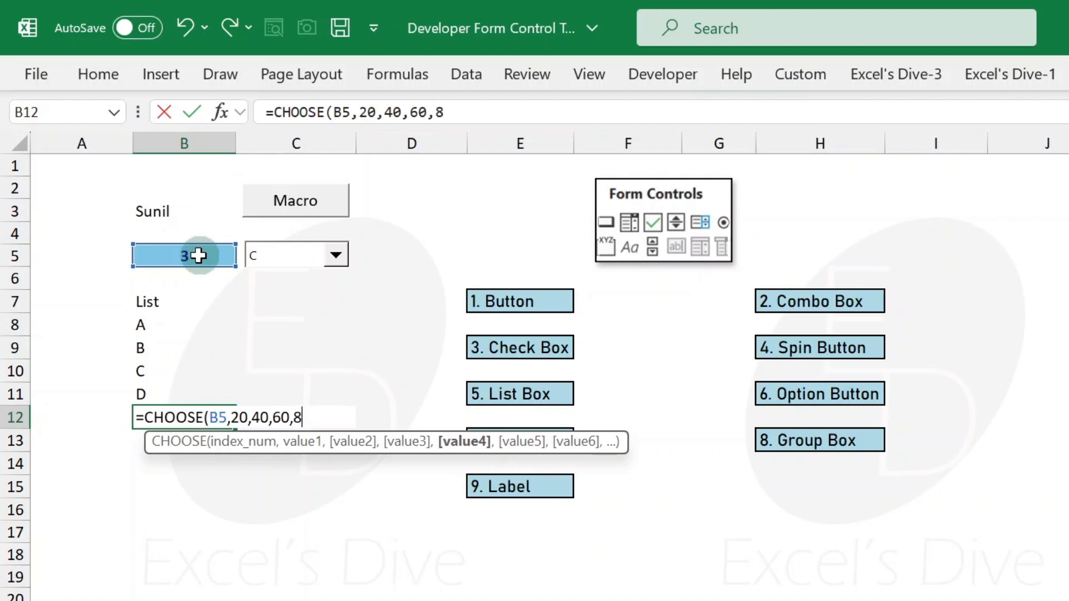
pyautogui.write('0)')
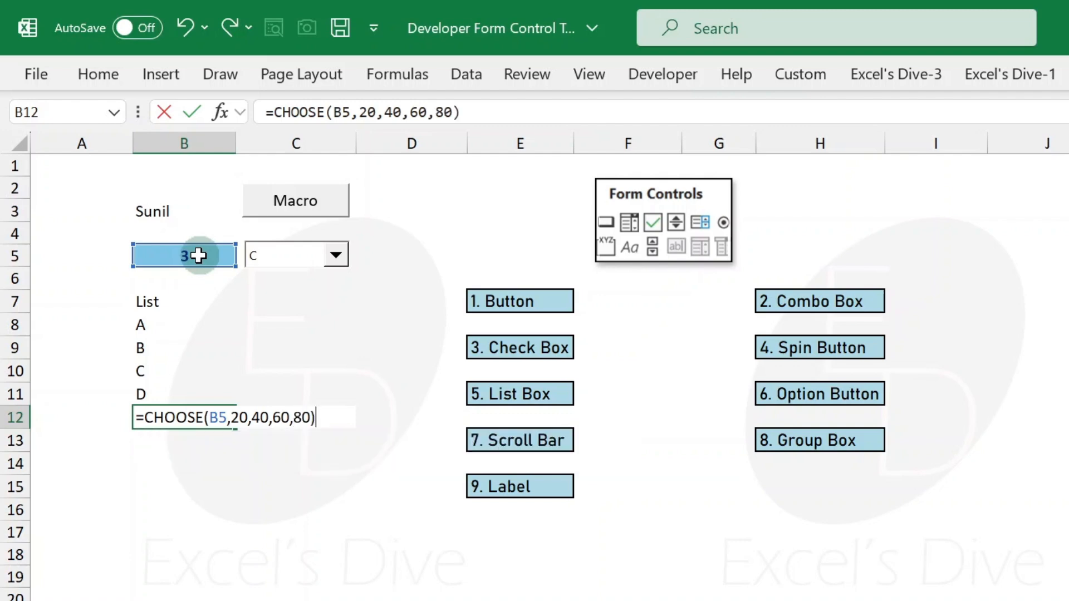
pyautogui.press('Return')
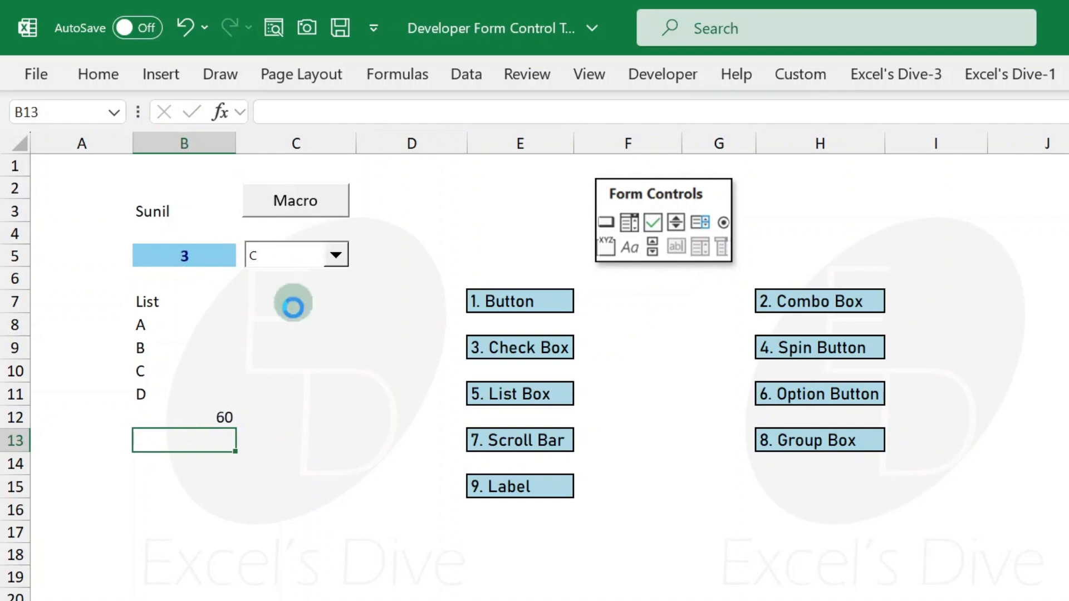
# - Give cell B12 the same highlighted formatting as B5
pyautogui.click(194, 411)
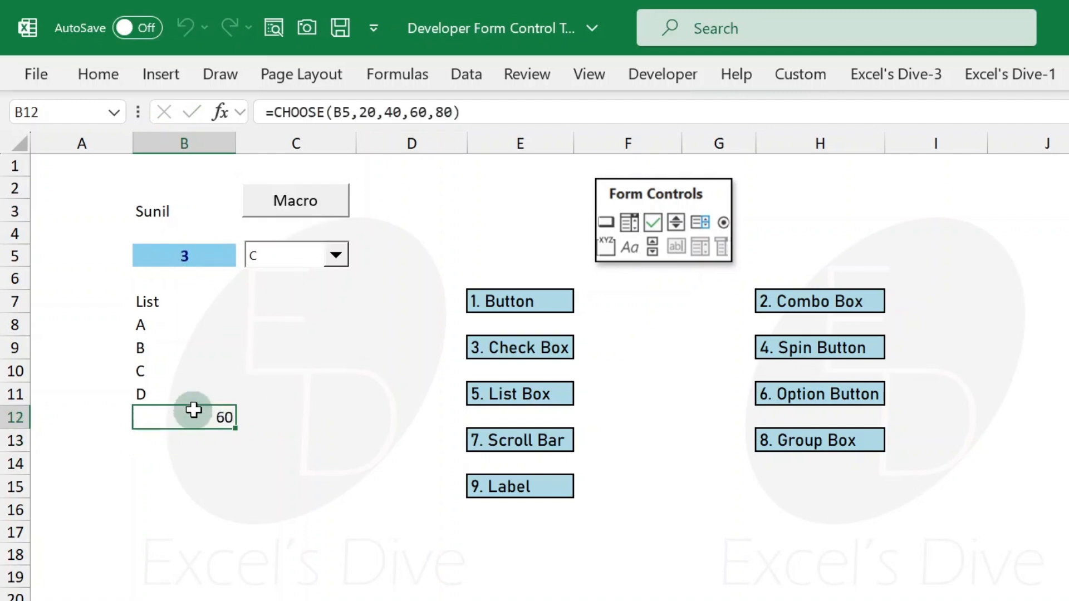
pyautogui.click(193, 410)
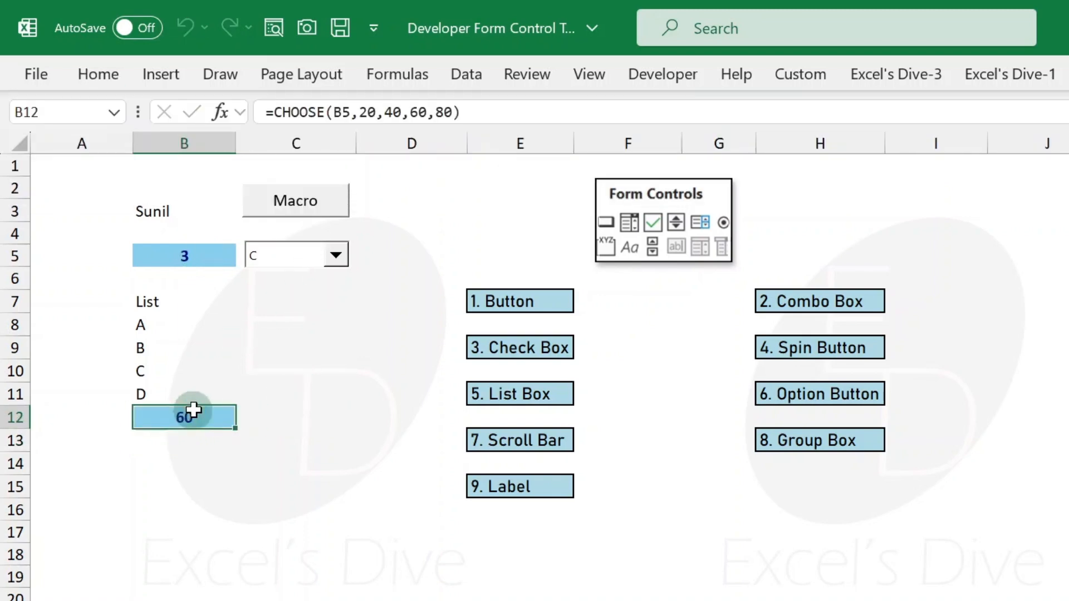
pyautogui.click(191, 399)
# - Test the combo box by choosing A, B, C and D in turn
pyautogui.click(335, 255)
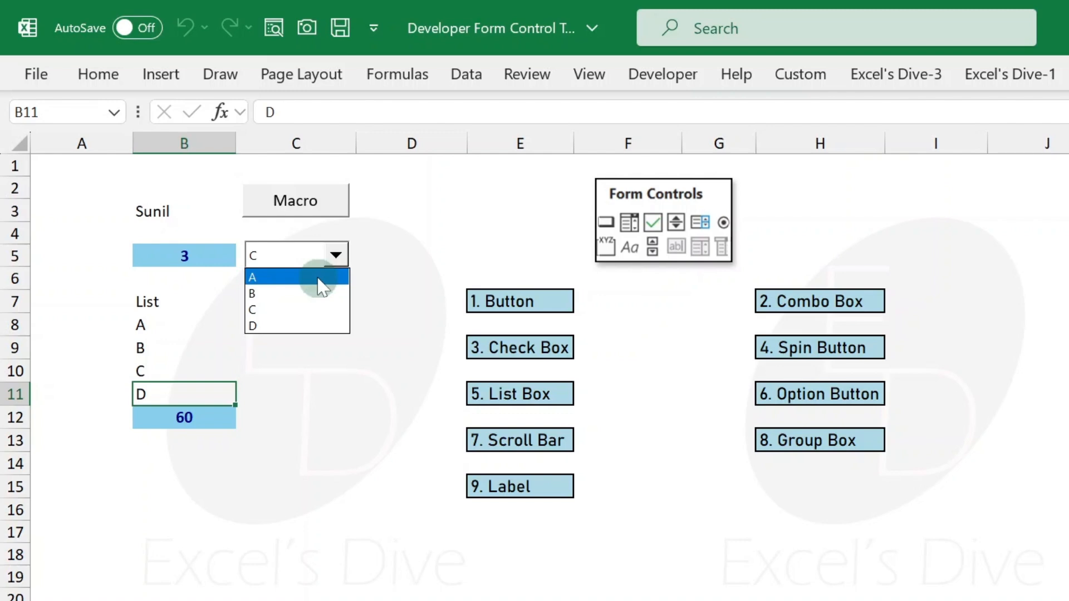
pyautogui.click(322, 278)
pyautogui.click(336, 255)
pyautogui.click(317, 294)
pyautogui.click(331, 263)
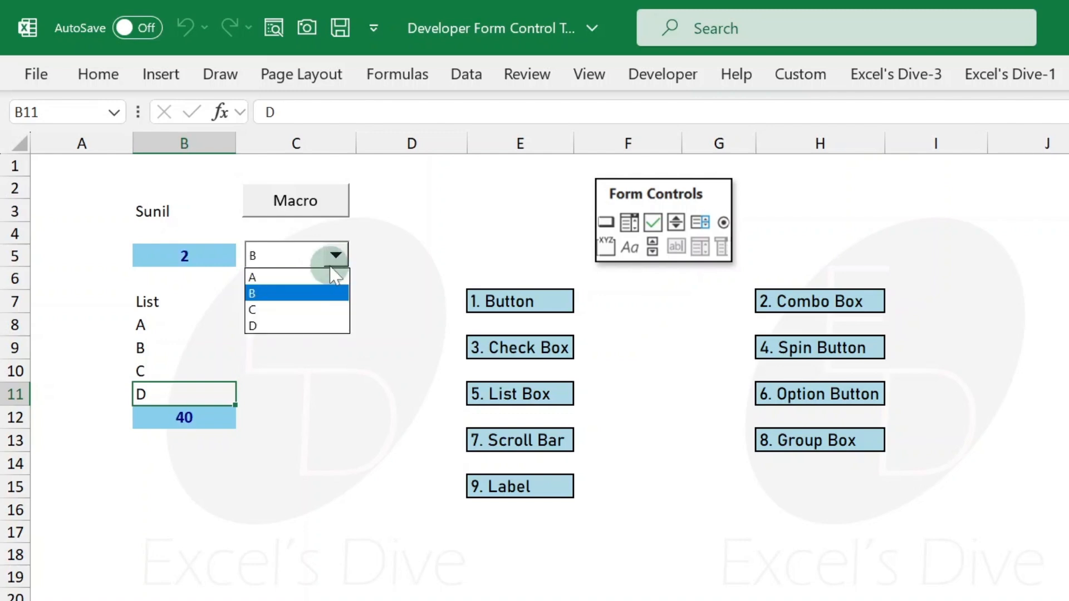
pyautogui.click(305, 309)
pyautogui.click(334, 267)
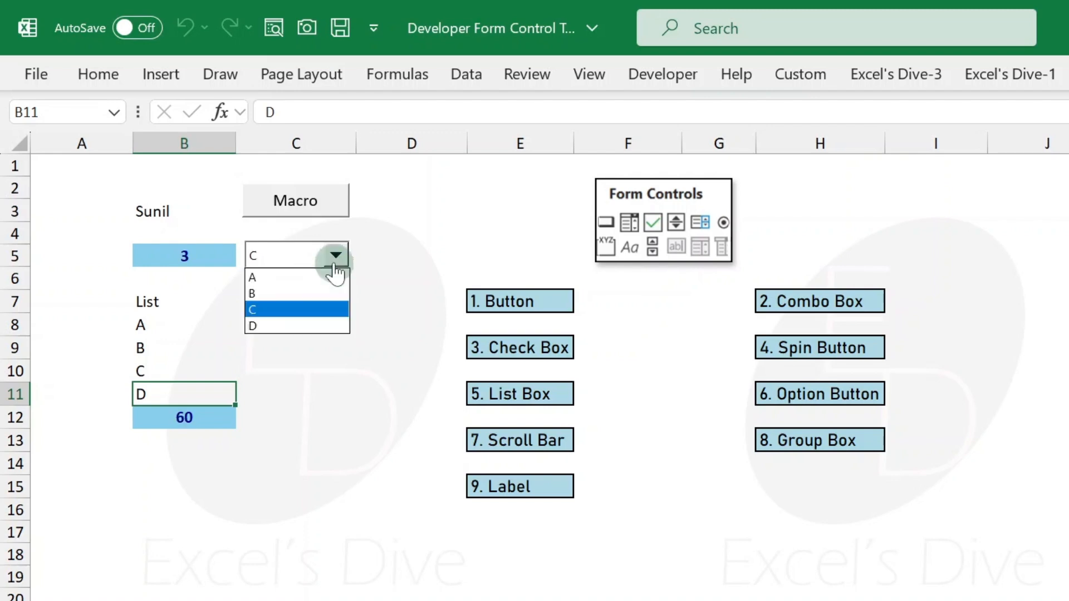
pyautogui.click(300, 327)
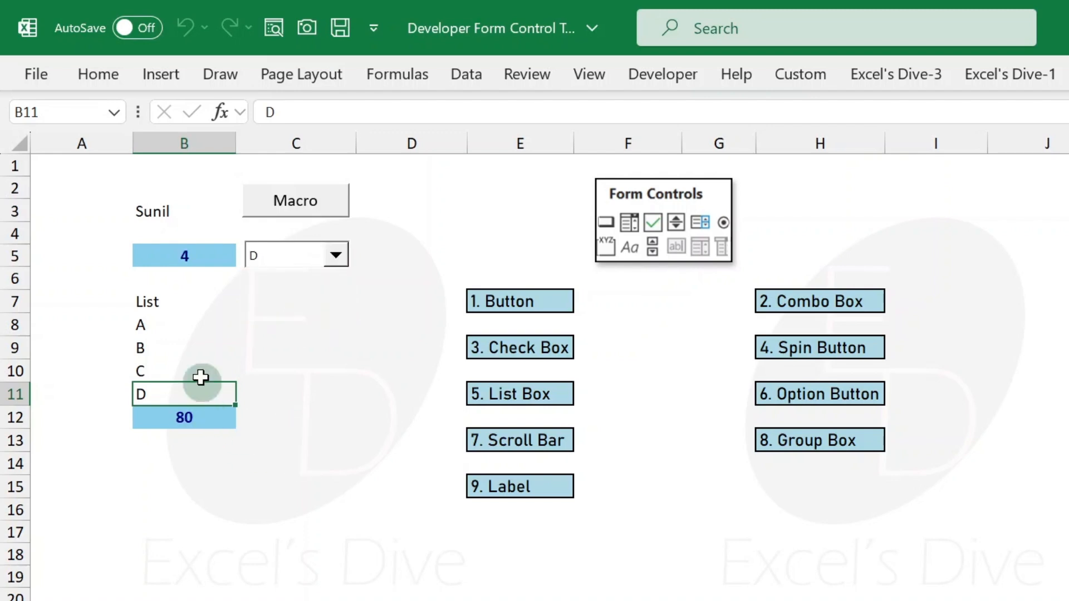
# - Draw a check box form control near cell J2
pyautogui.click(165, 302)
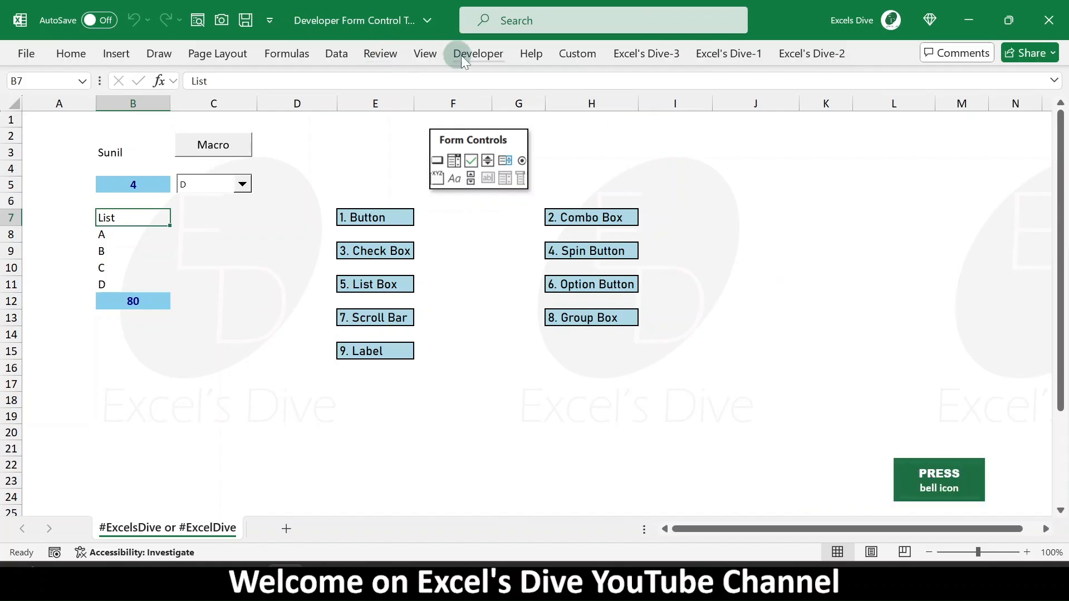
pyautogui.click(647, 76)
pyautogui.click(379, 122)
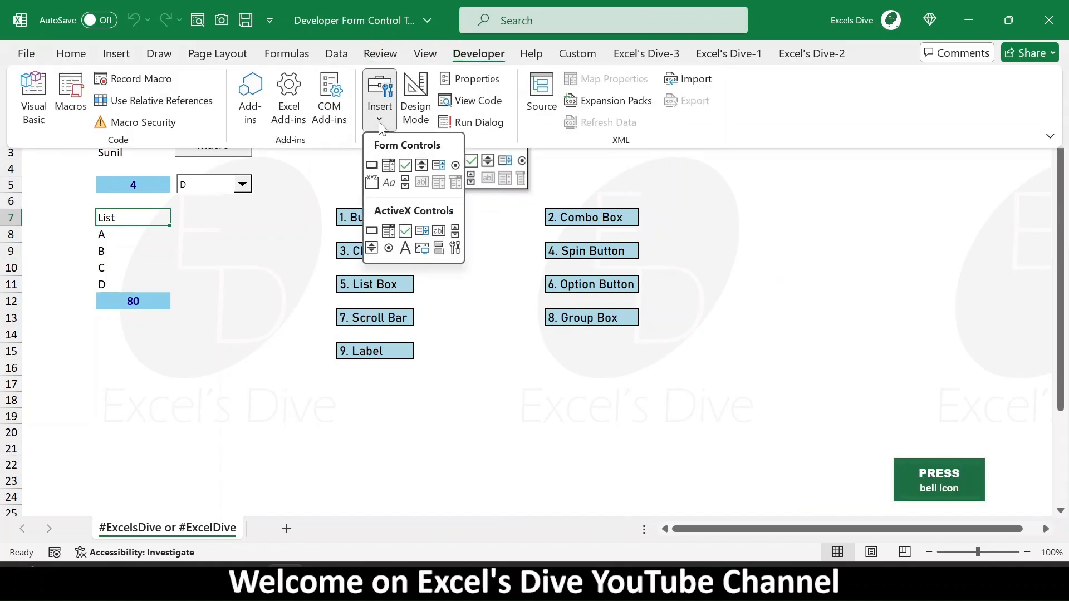
pyautogui.click(405, 166)
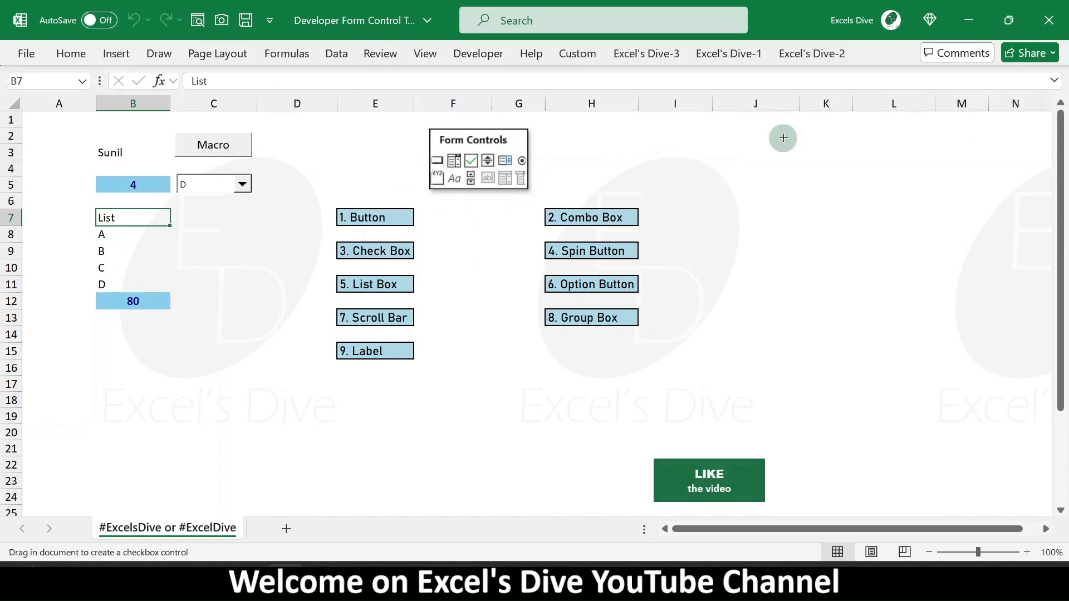
pyautogui.moveTo(750, 131); pyautogui.dragTo(809, 145)
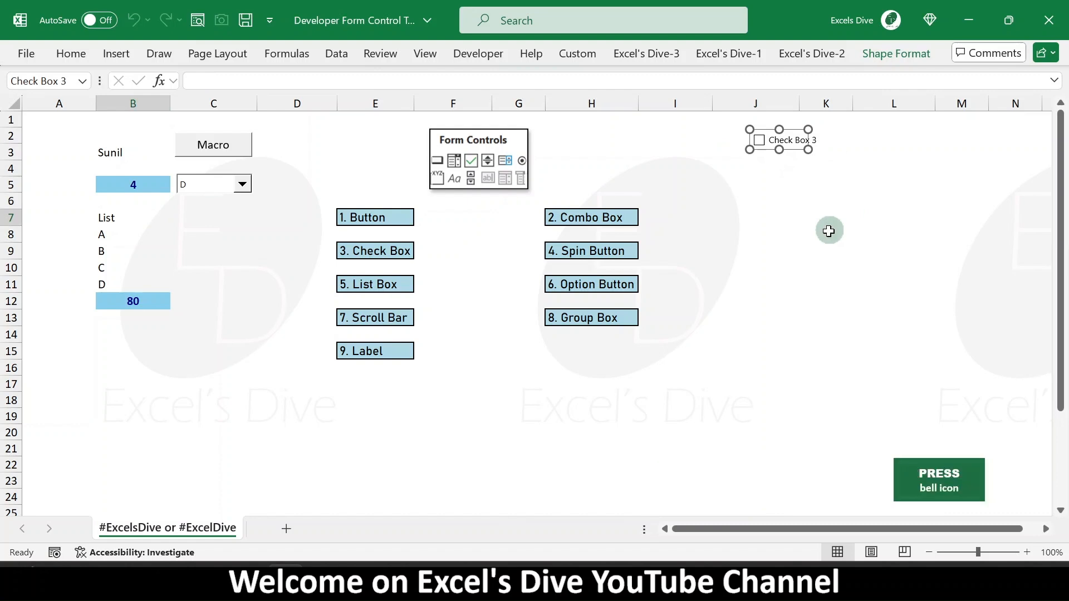
# - Rename the check box's label to Hindi
pyautogui.click(778, 139)
pyautogui.hotkey('ctrl', 'a')
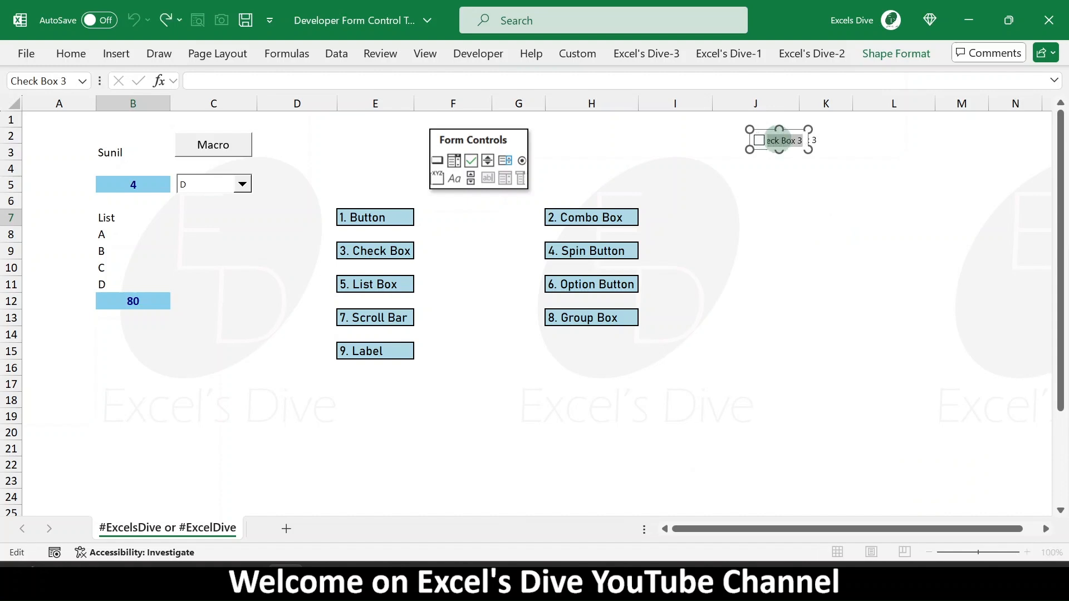
pyautogui.write('Hindi')
pyautogui.click(810, 217)
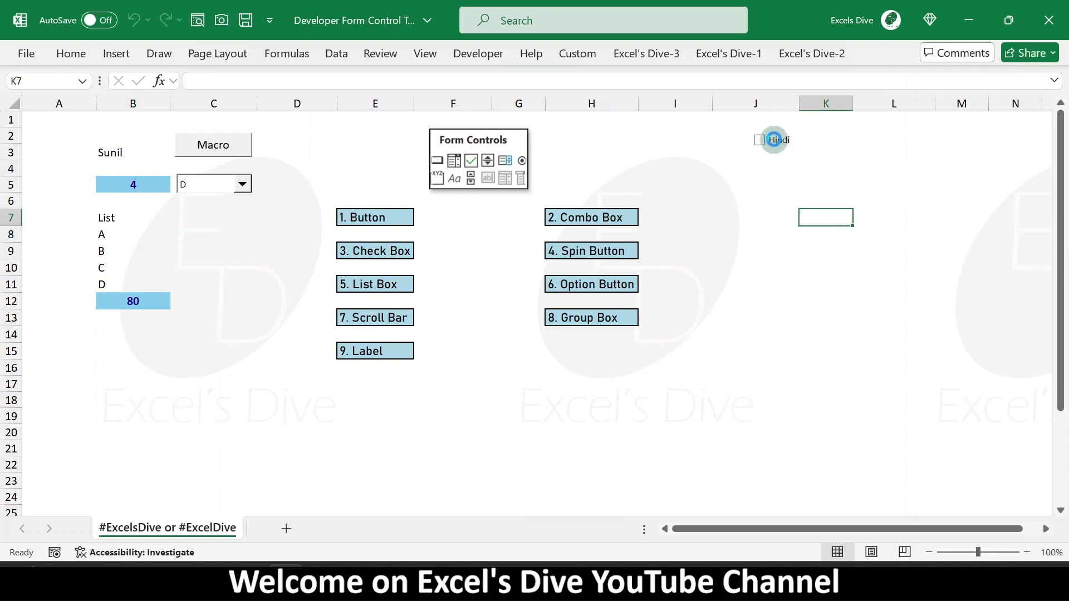
# - Duplicate the Hindi check box and move the copy next to it in column K
pyautogui.rightClick(771, 140)
pyautogui.click(946, 157)
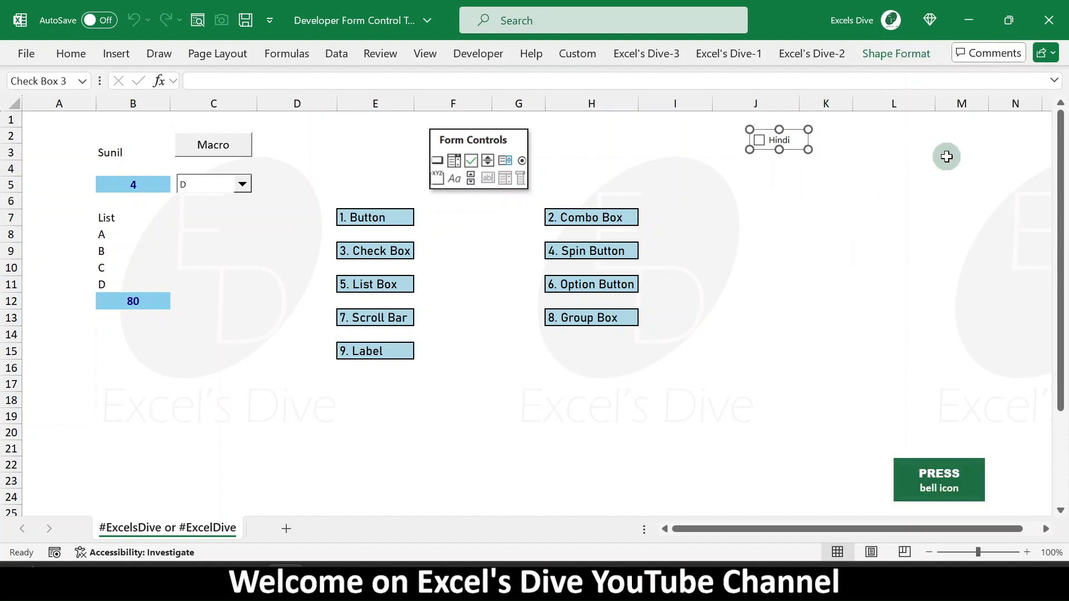
pyautogui.hotkey('ctrl', 'd')
pyautogui.moveTo(814, 144); pyautogui.dragTo(851, 132)
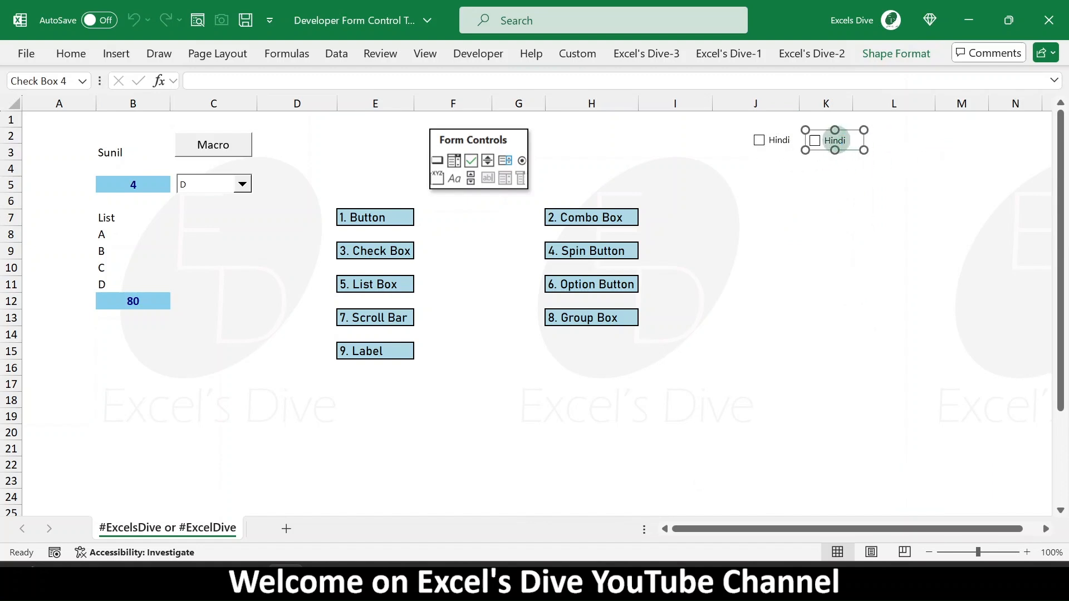
# - Rename the copied check box's label to English
pyautogui.click(835, 141)
pyautogui.doubleClick(834, 141)
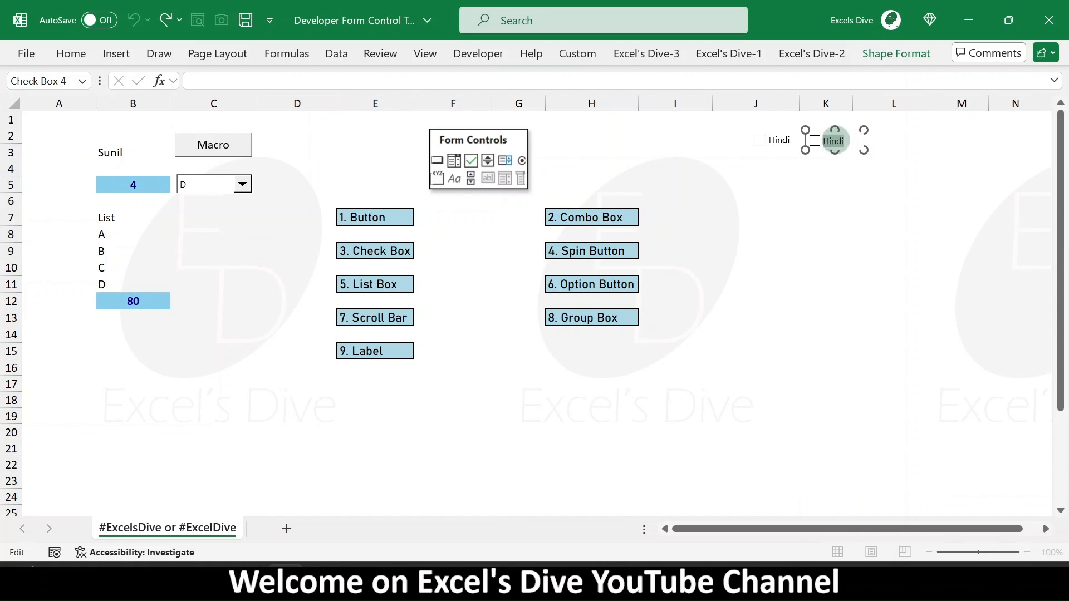
pyautogui.write('English')
pyautogui.click(913, 237)
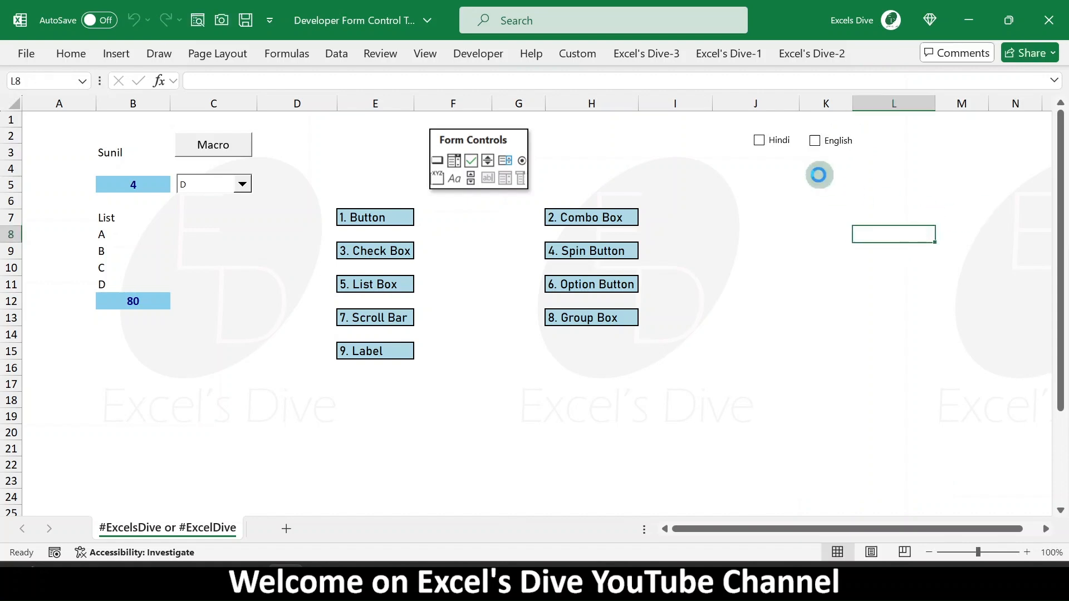
# - Link the Hindi check box to cell $J$1 and turn on 3-D shading in its control format
pyautogui.rightClick(776, 144)
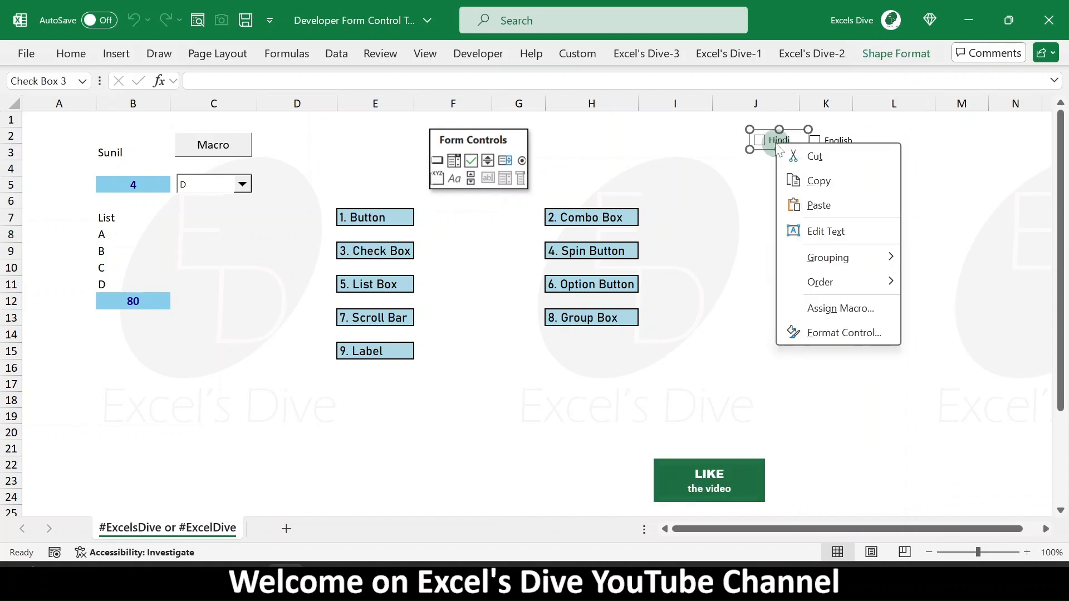
pyautogui.click(844, 333)
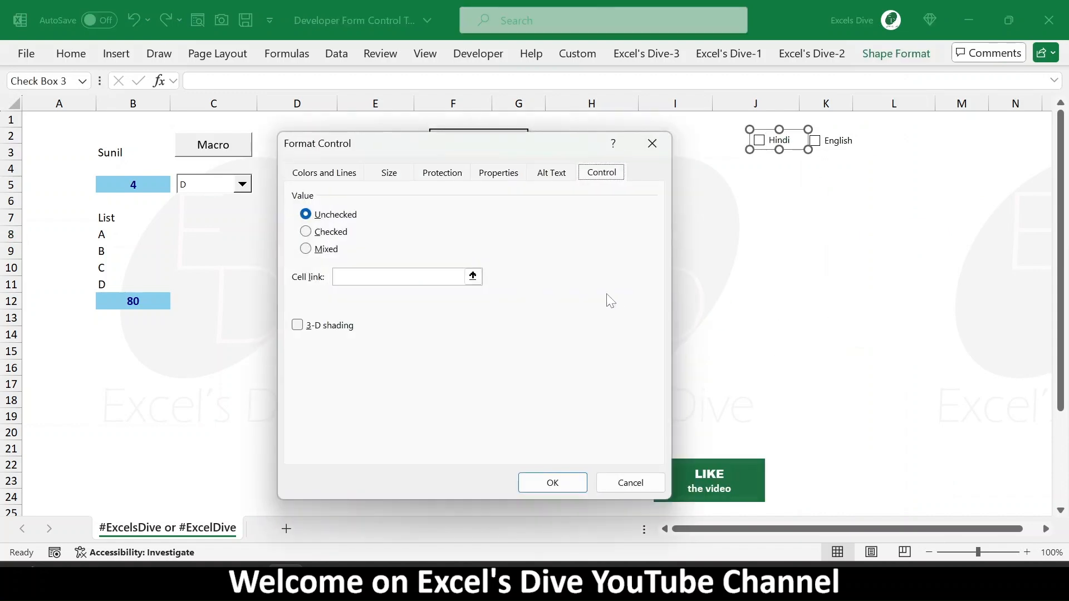
pyautogui.click(472, 277)
pyautogui.click(774, 163)
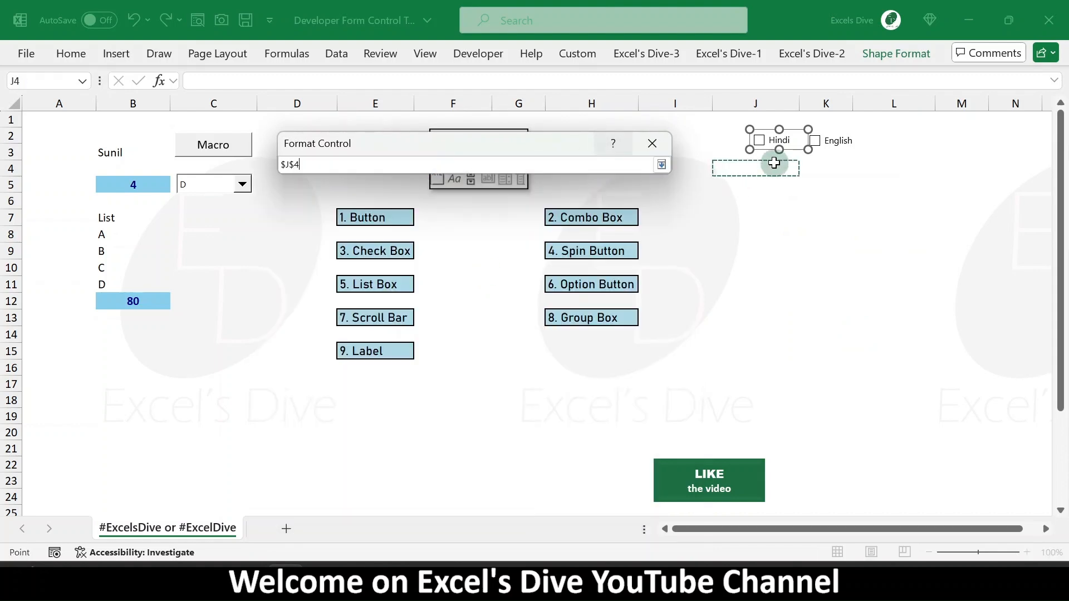
pyautogui.click(781, 119)
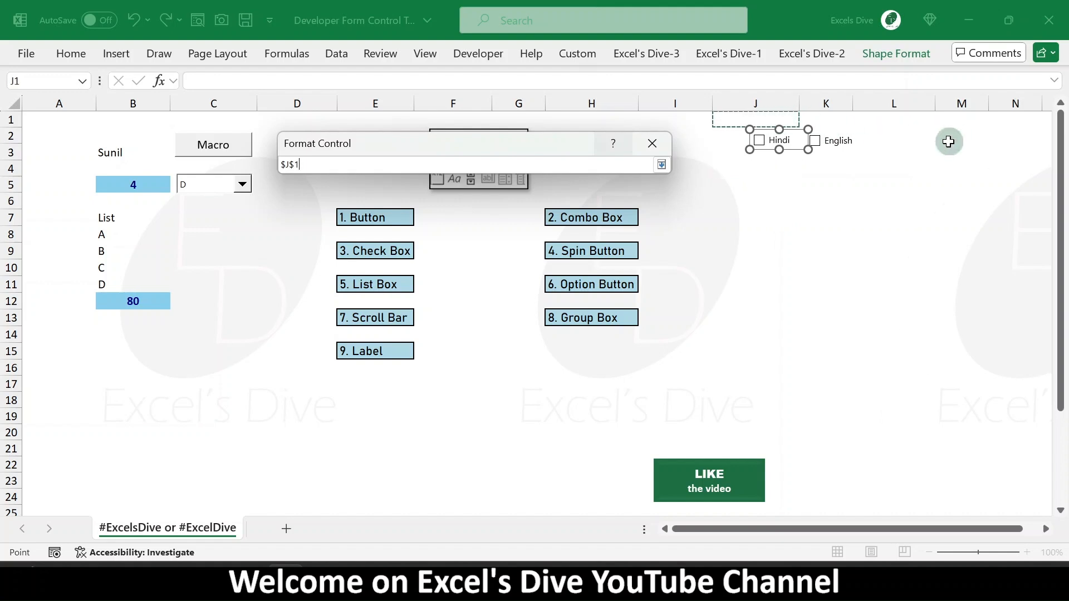
pyautogui.press('Return')
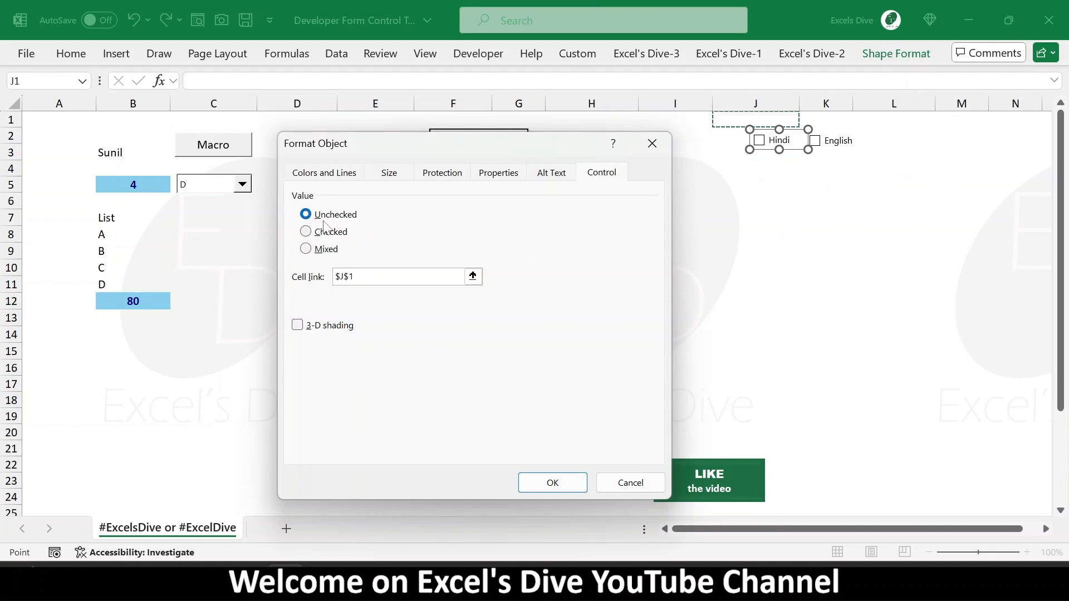
pyautogui.click(329, 325)
pyautogui.click(552, 482)
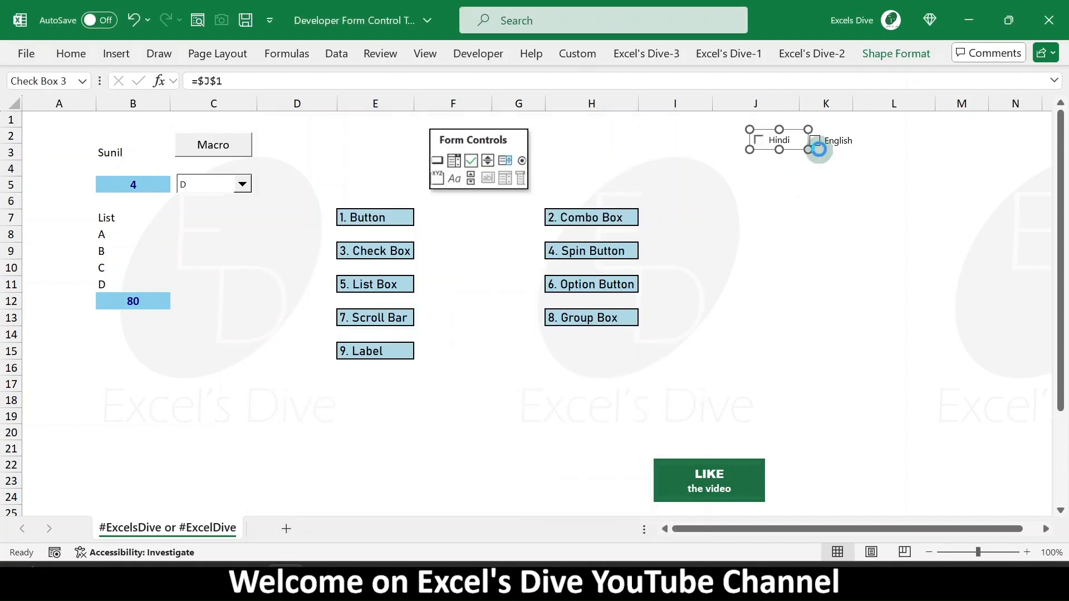
# - Link the English check box to cell $K$1 and turn on 3-D shading in its control format
pyautogui.rightClick(849, 144)
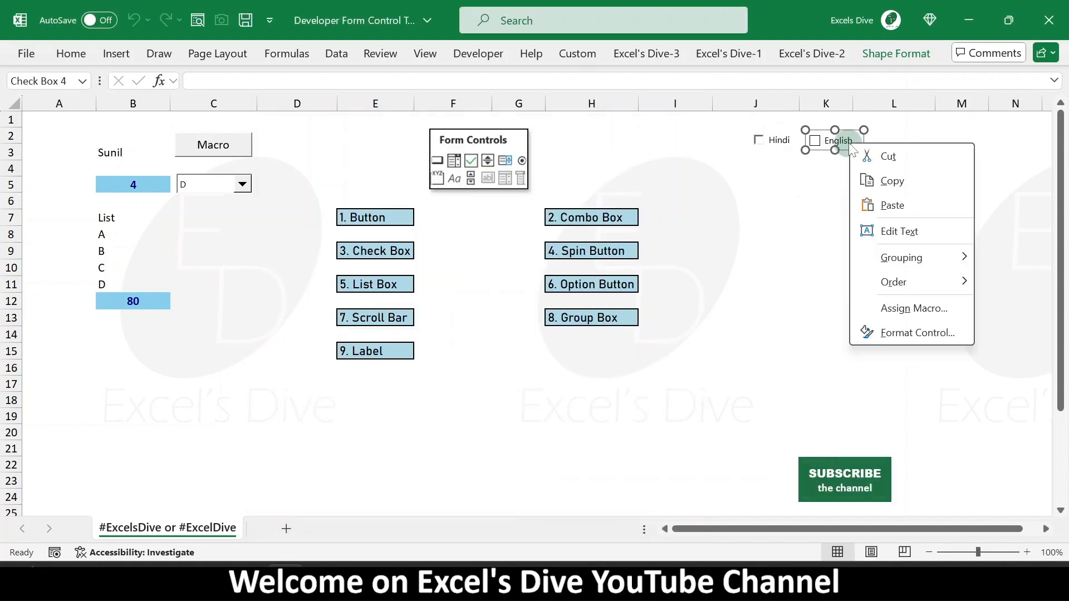
pyautogui.hotkey('ctrl', '1')
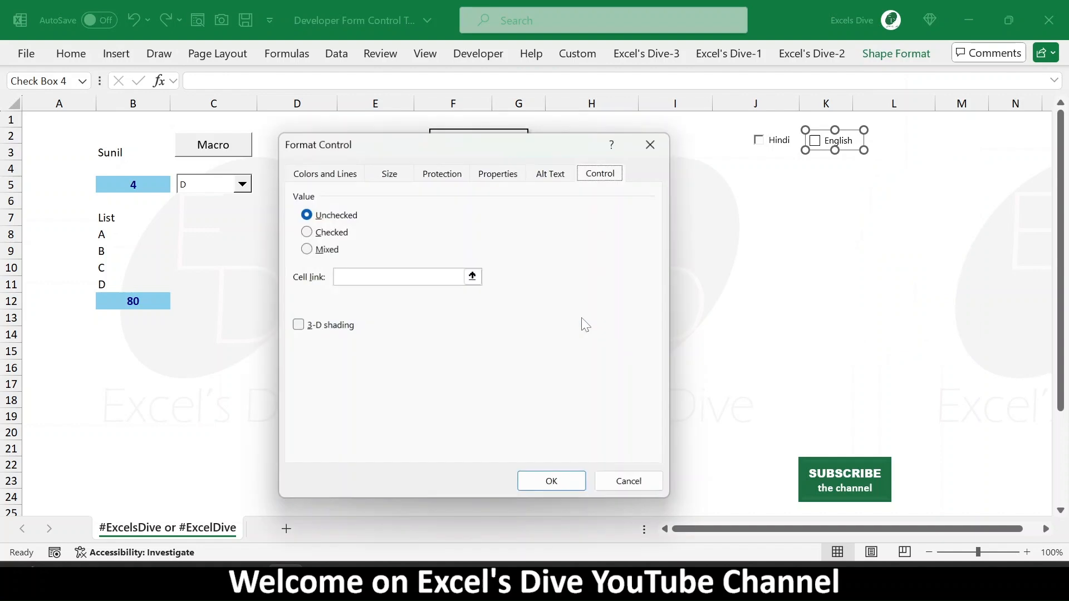
pyautogui.click(315, 326)
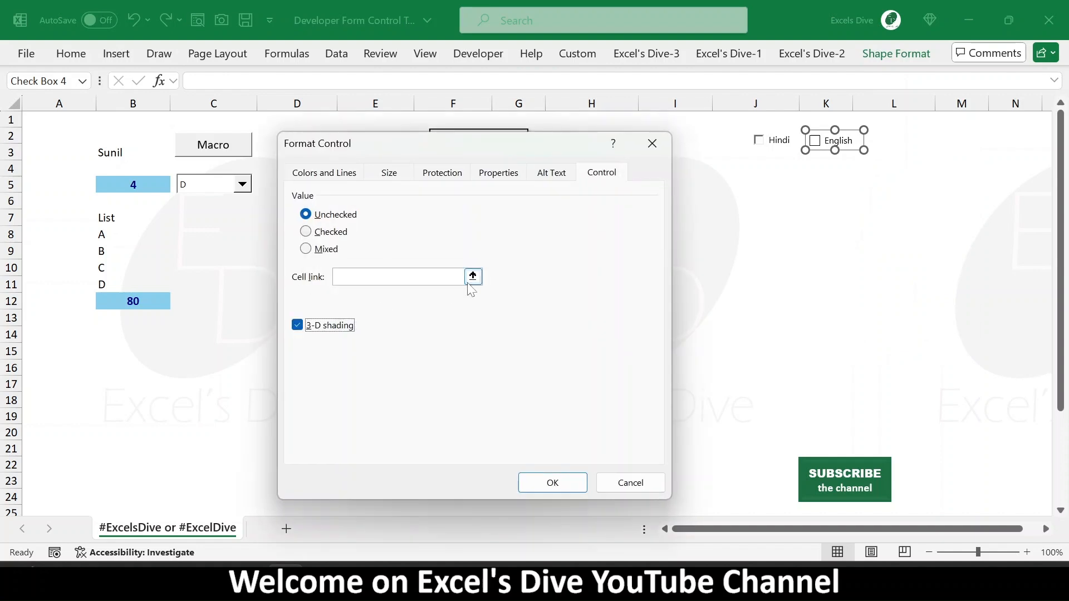
pyautogui.click(473, 276)
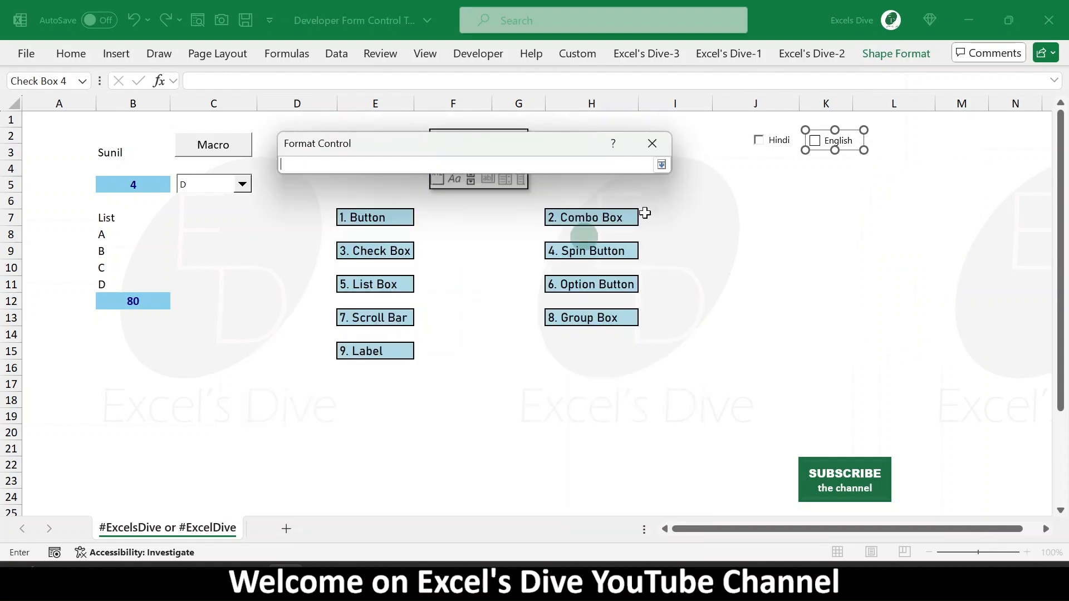
pyautogui.click(824, 117)
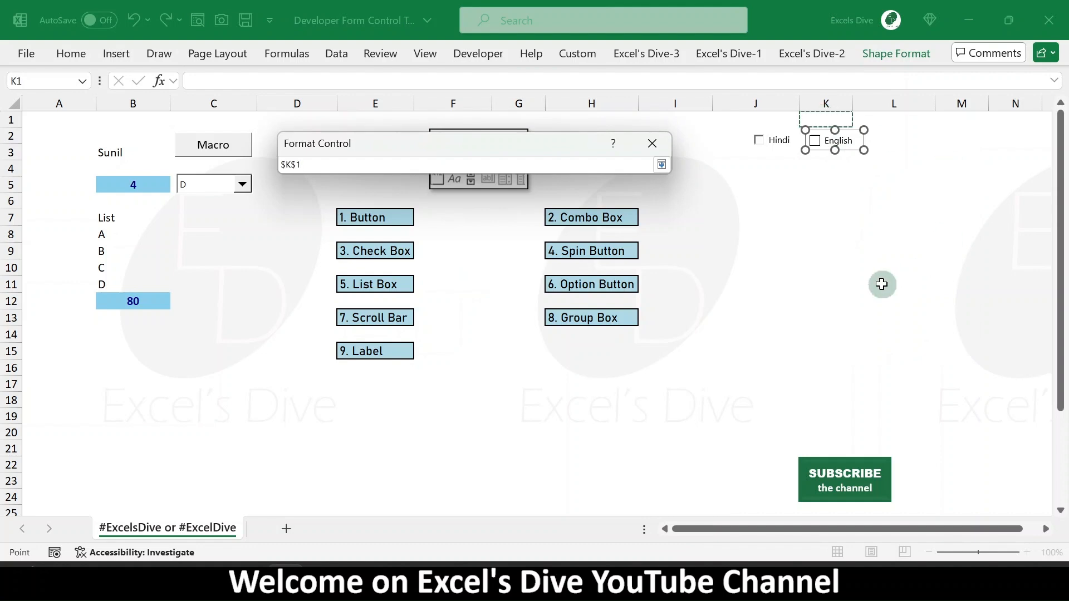
pyautogui.press('Return')
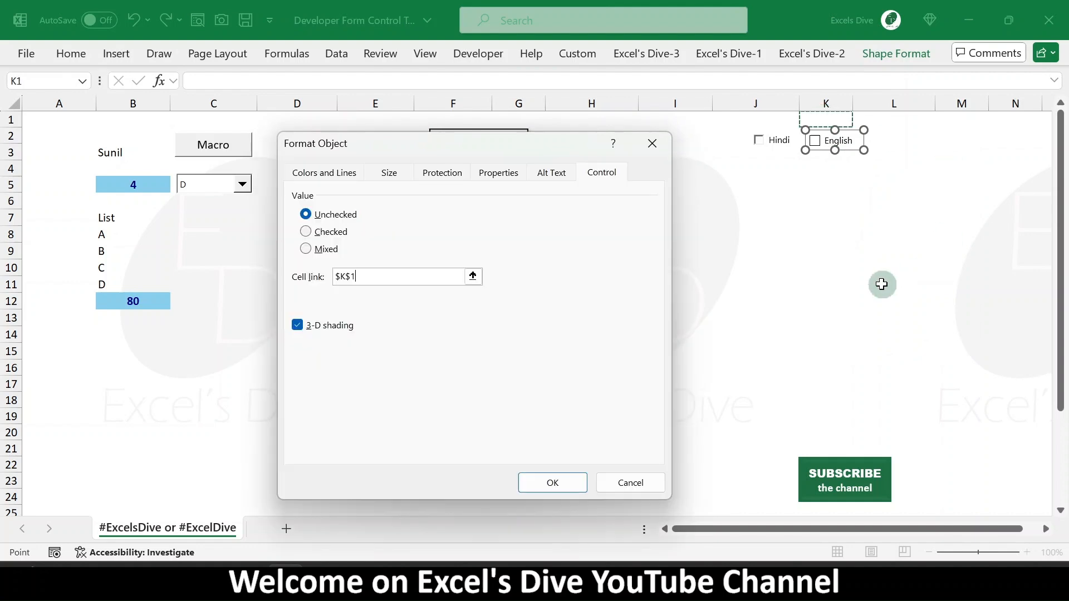
pyautogui.click(553, 483)
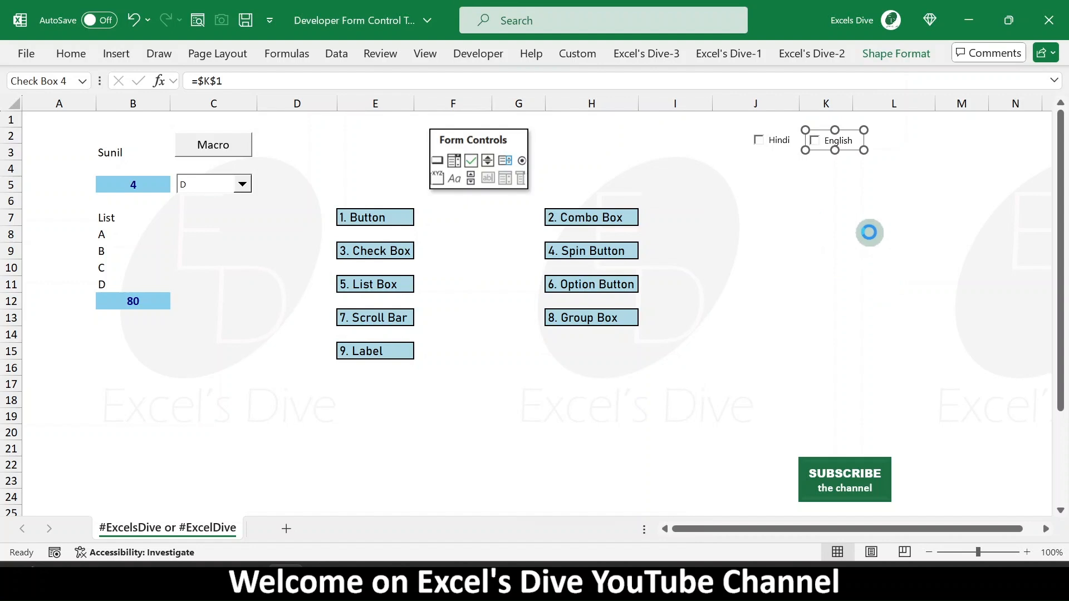
# - Test the Hindi check box by ticking and unticking it
pyautogui.click(787, 225)
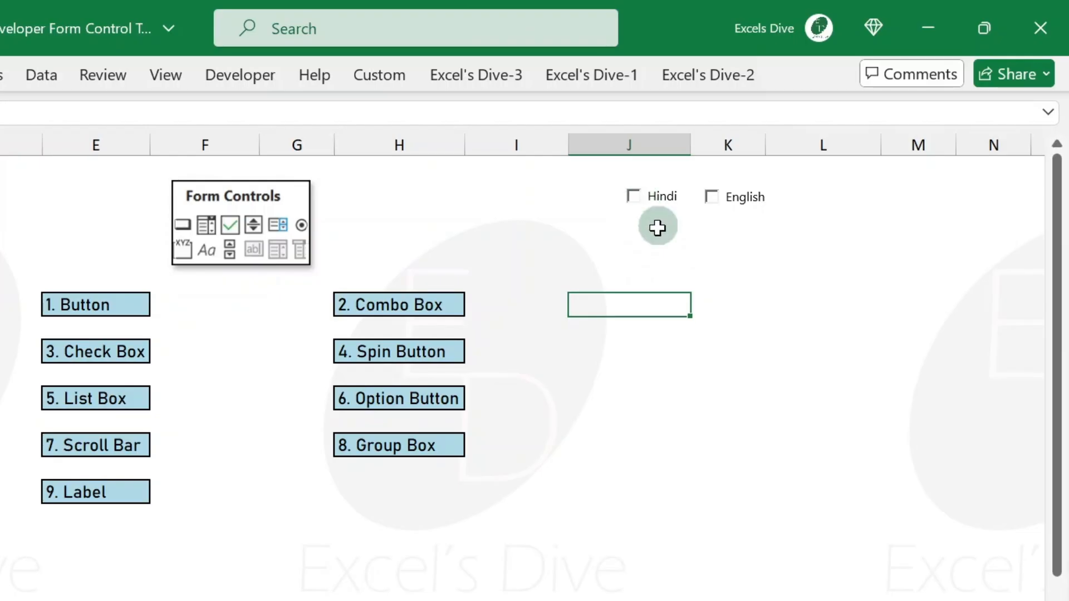
pyautogui.click(775, 170)
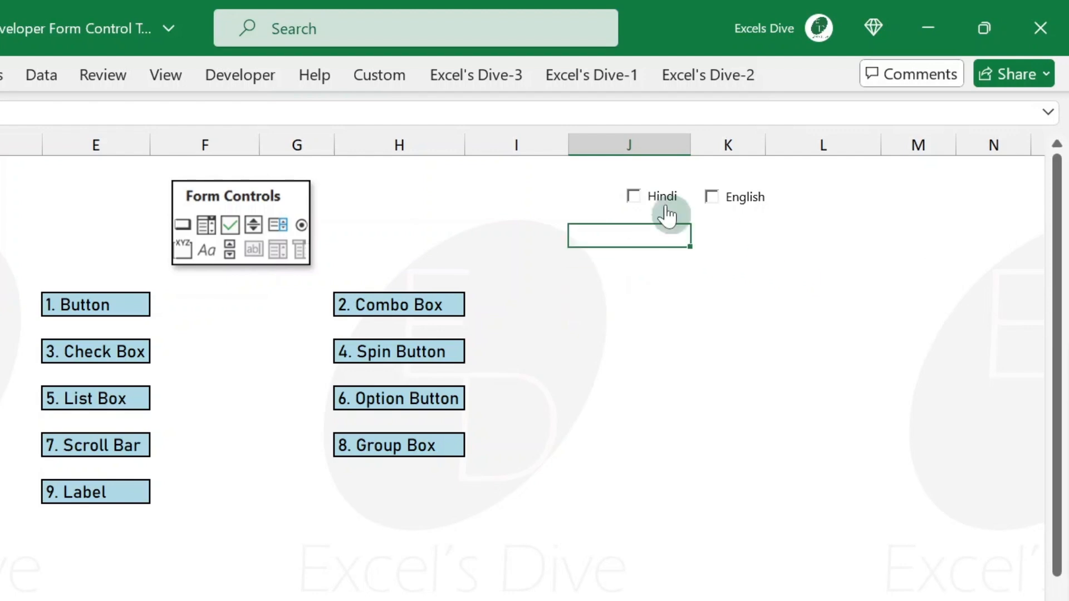
pyautogui.click(634, 196)
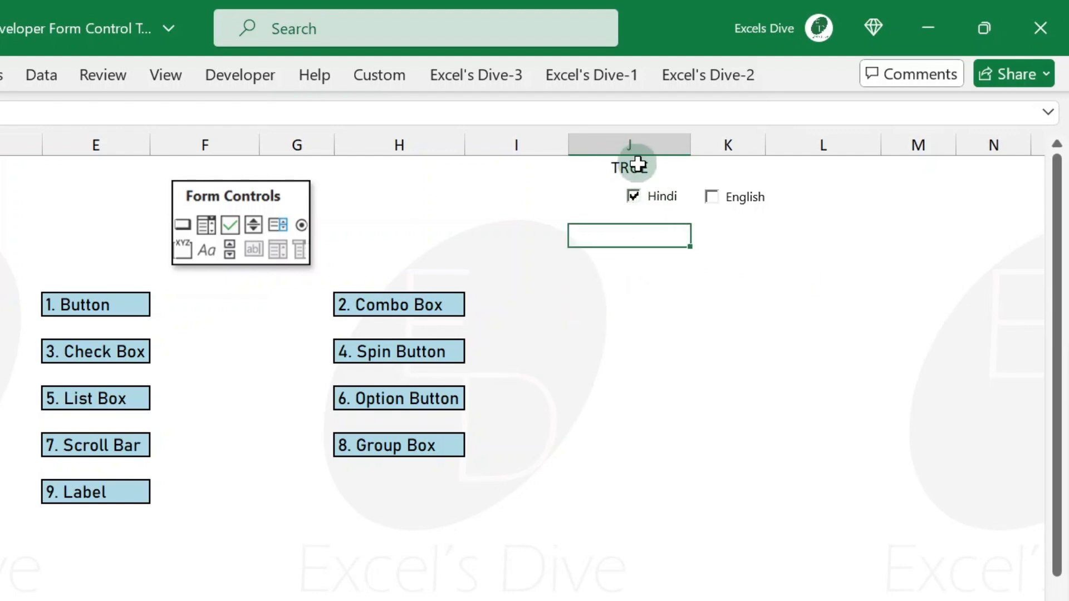
pyautogui.click(638, 206)
# - Enter in J3 an IF formula testing J1=TRUE that returns a first name if true and a surname otherwise
pyautogui.write('=if')
pyautogui.press('Tab')
pyautogui.press('Up')
pyautogui.press('Up')
pyautogui.write('=')
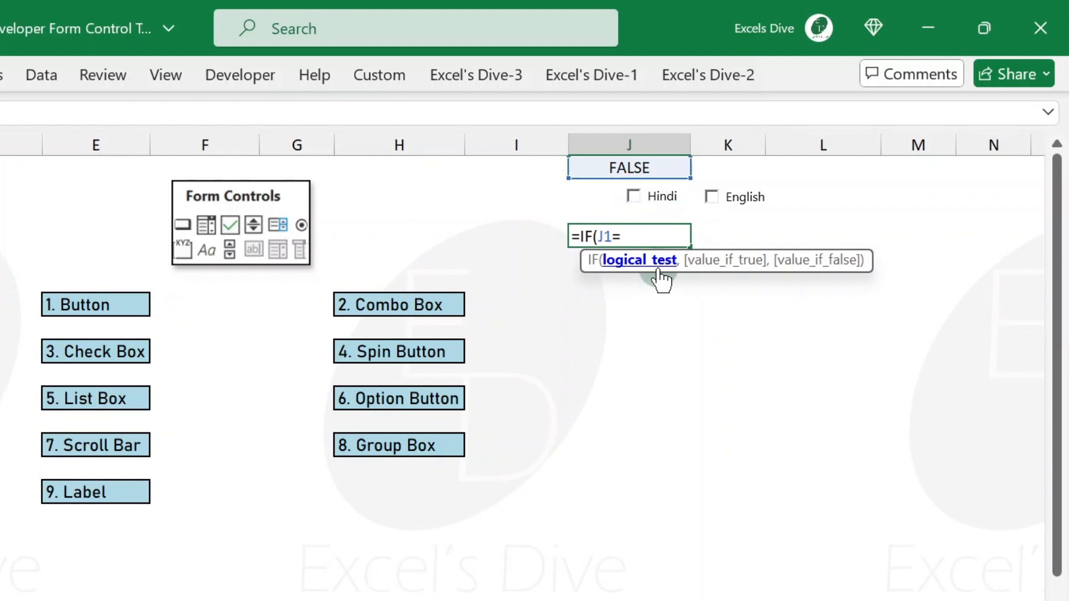
pyautogui.write('Tru')
pyautogui.doubleClick(661, 274)
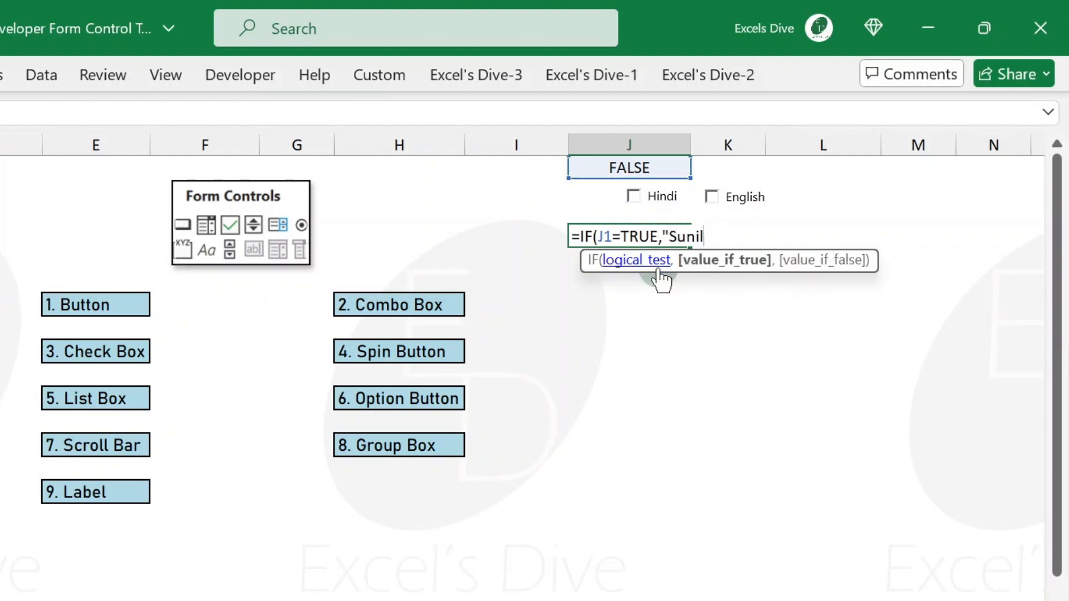
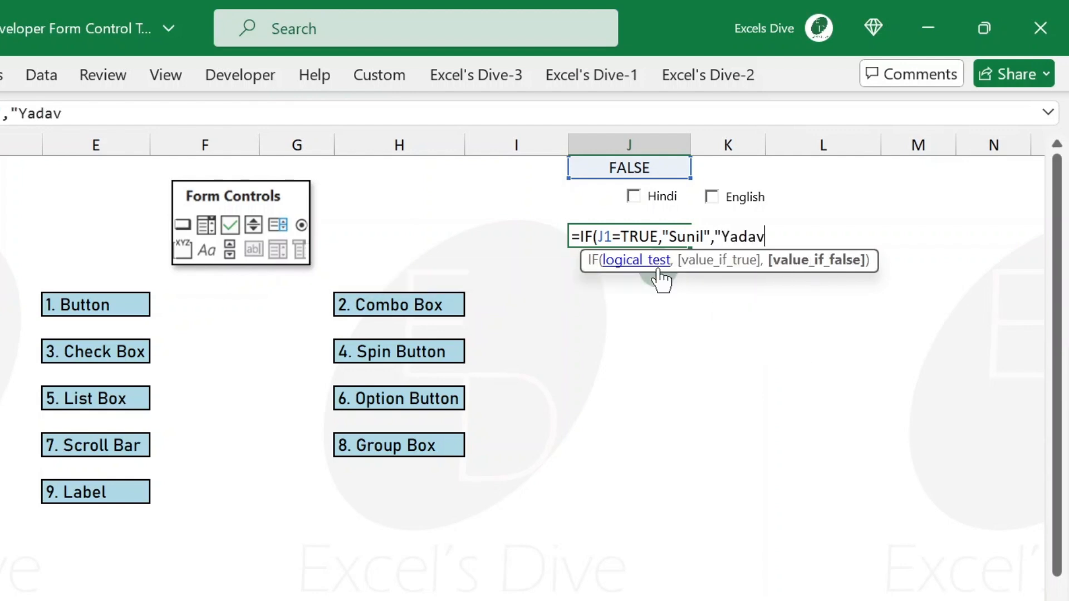
pyautogui.click(656, 262)
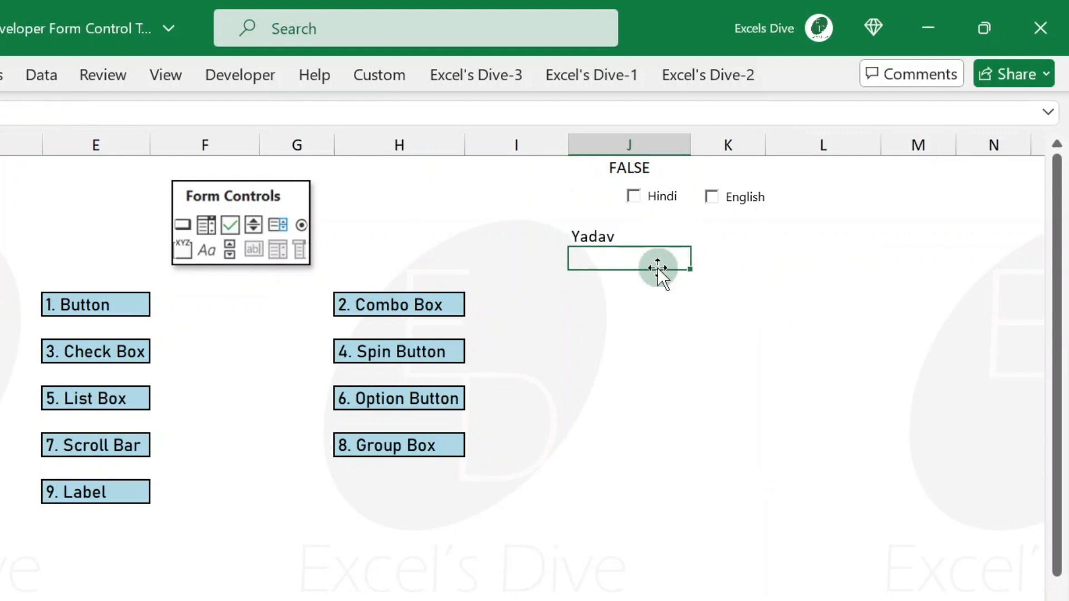
# - Center-align the contents of cell J3
pyautogui.click(646, 235)
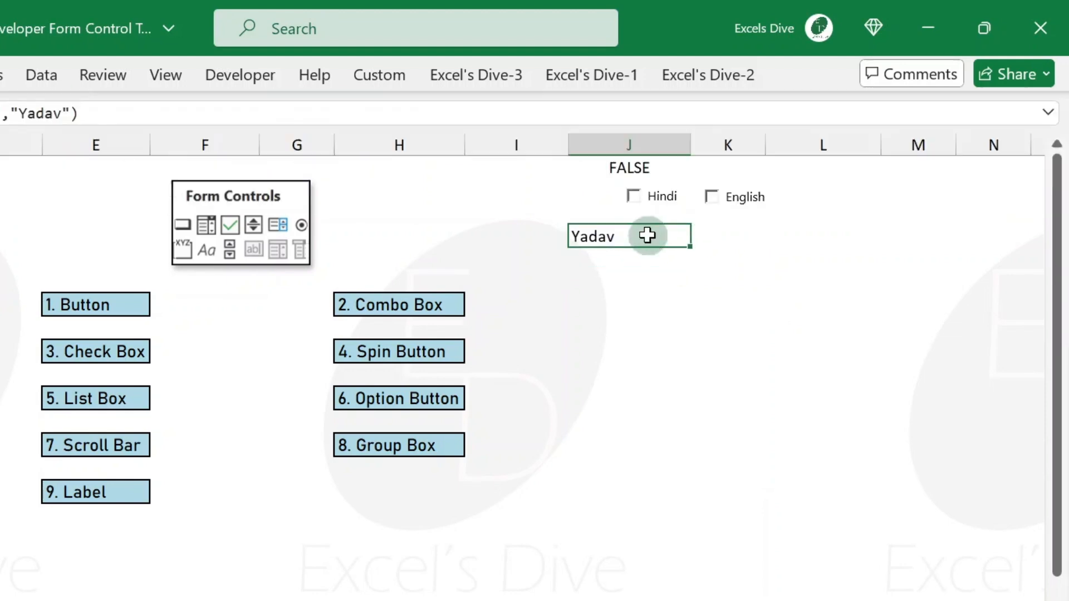
pyautogui.hotkey('alt', 'h')
pyautogui.press('a')
pyautogui.press('c')
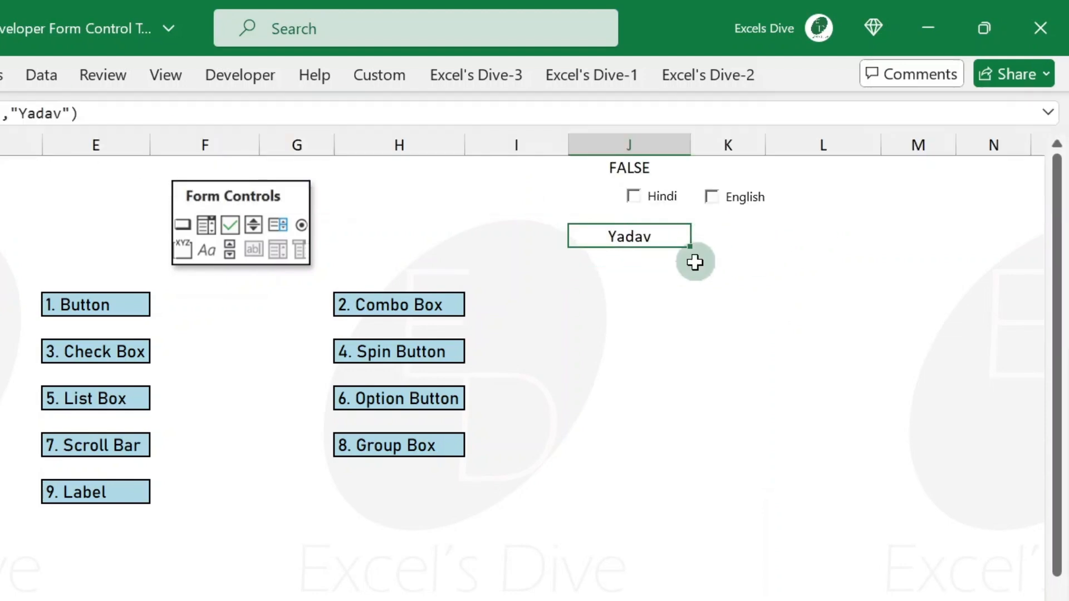
pyautogui.click(694, 261)
# - Test the formula by ticking and unticking the Hindi check box, then select J3
pyautogui.click(635, 205)
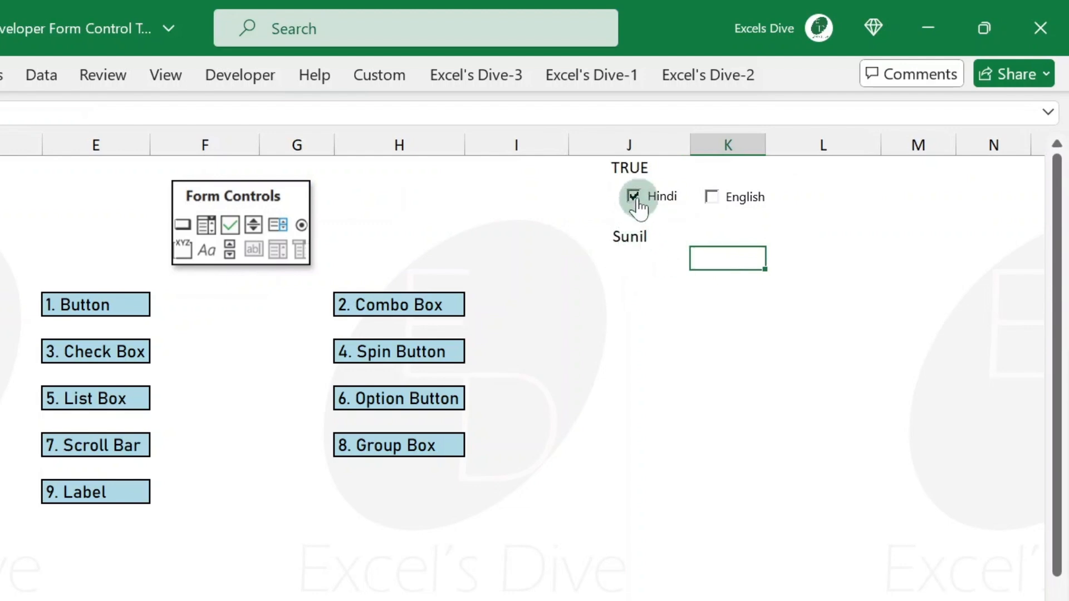
pyautogui.click(636, 205)
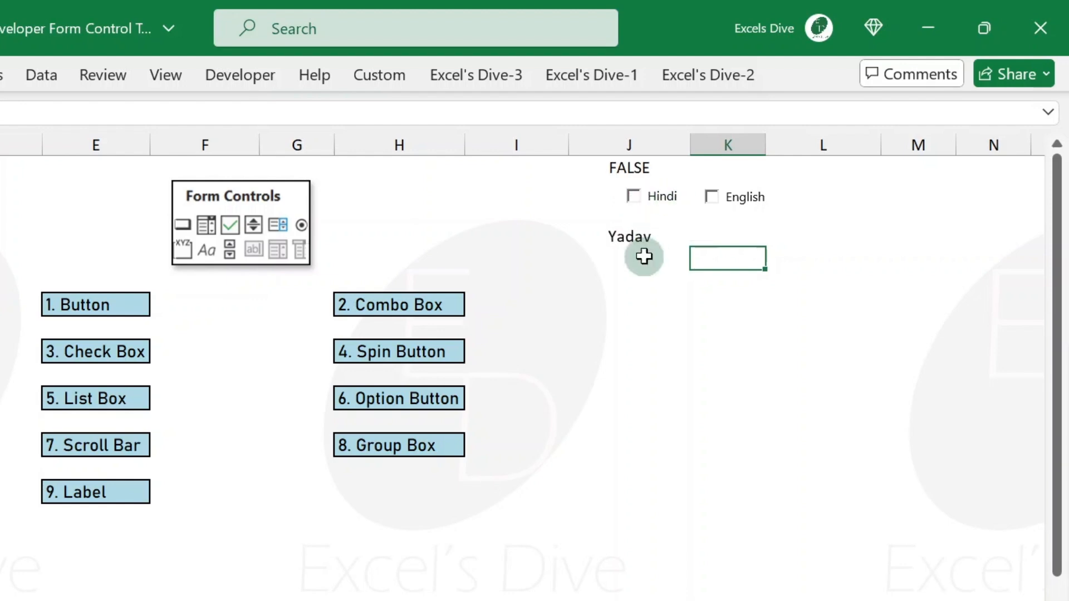
pyautogui.click(630, 237)
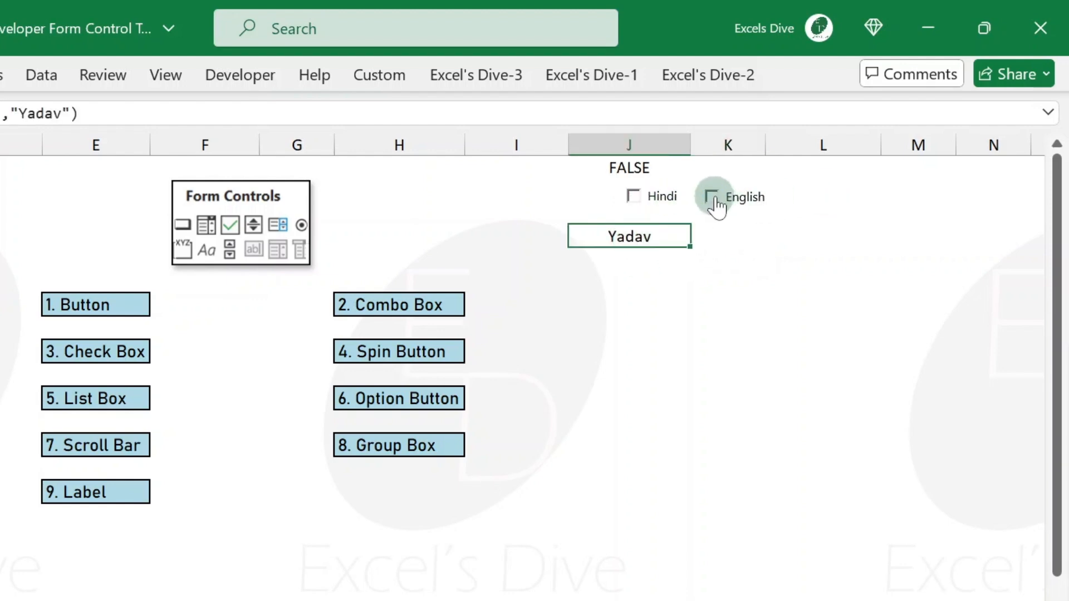
# - Enter in K3 an IF formula testing K1=TRUE that returns "English" if true and "Hindi" otherwise
pyautogui.click(742, 251)
pyautogui.press('Up')
pyautogui.press('Down')
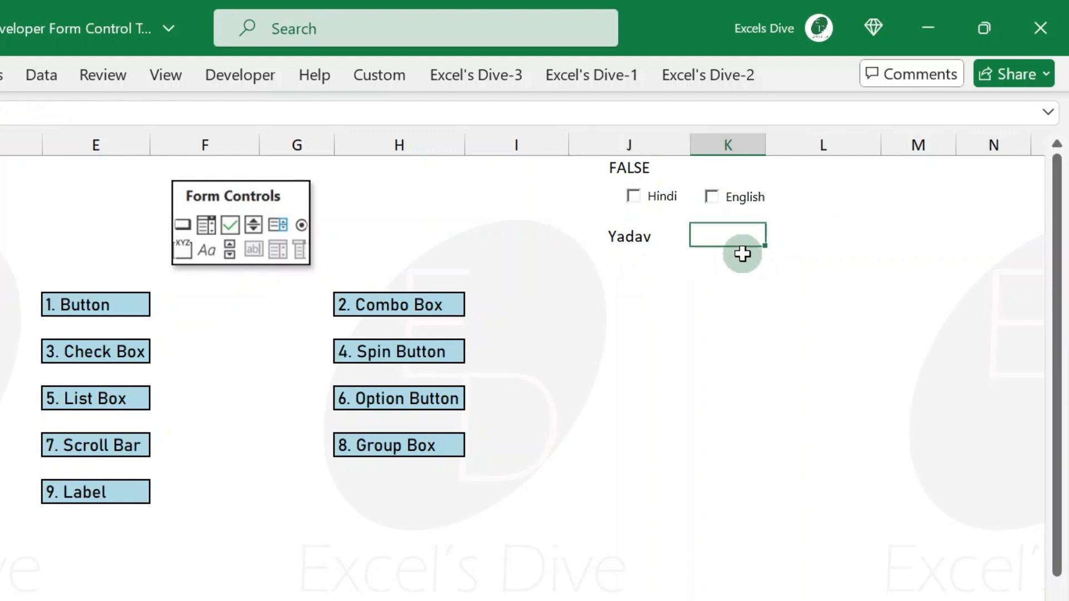
pyautogui.write('=IF(')
pyautogui.press('Up')
pyautogui.press('Up')
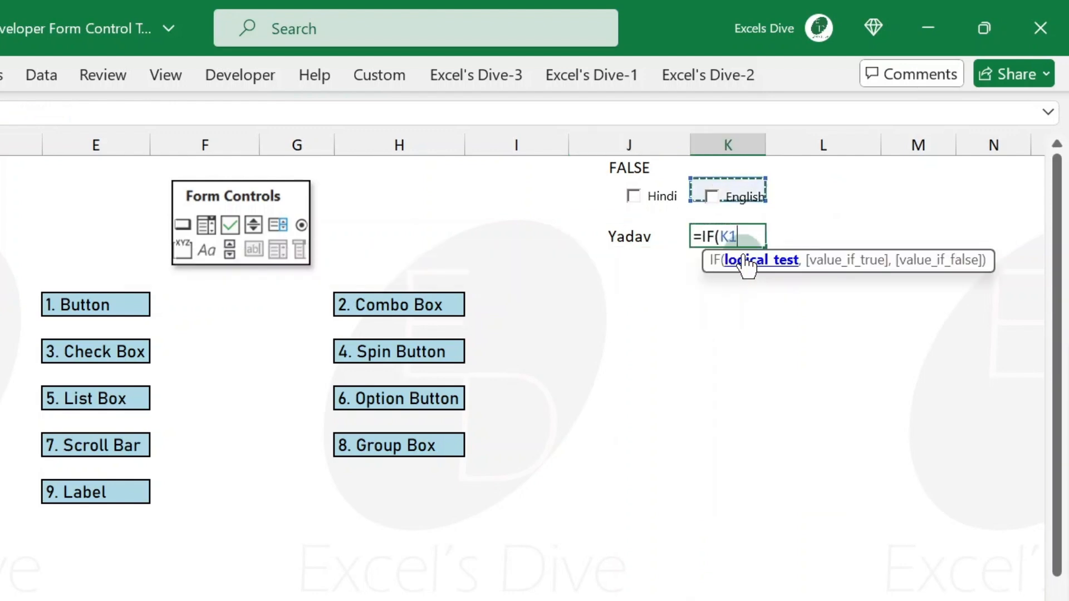
pyautogui.write('=true,')
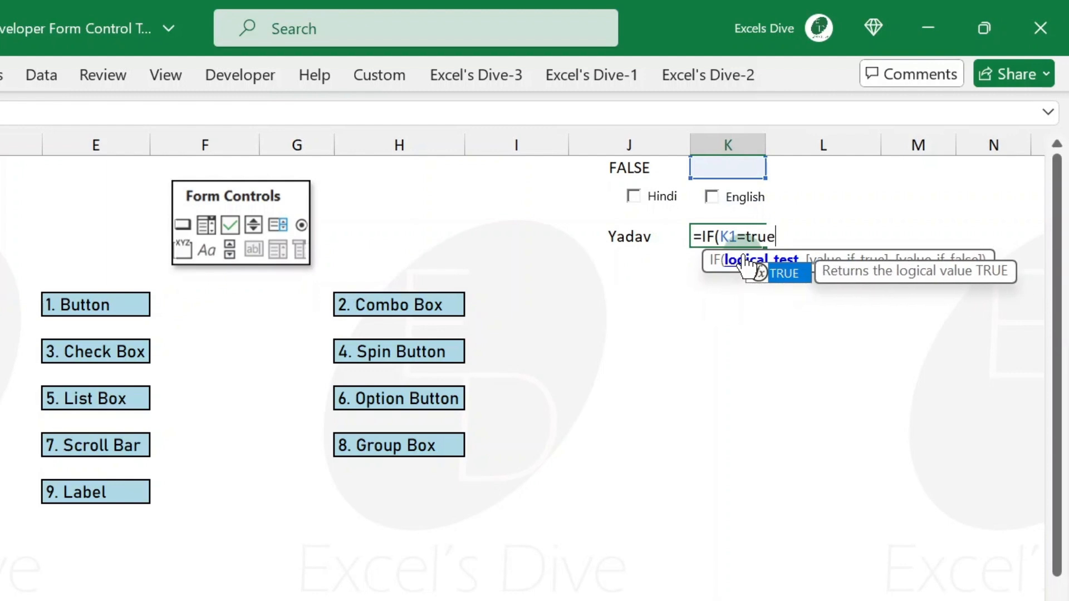
pyautogui.press('Tab')
pyautogui.click(742, 245)
pyautogui.press('F2')
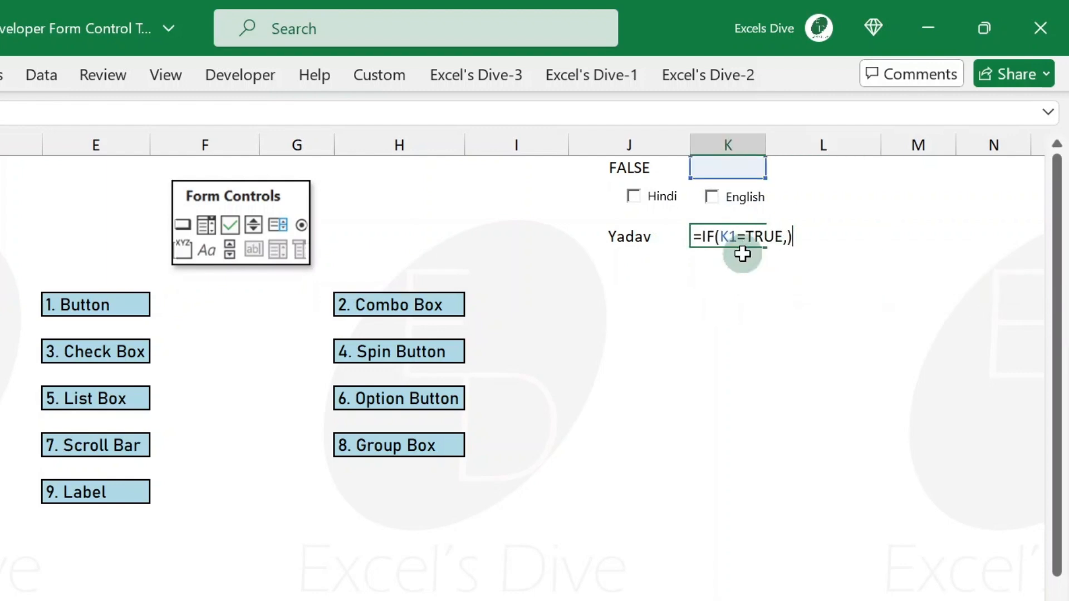
pyautogui.press('BackSpace')
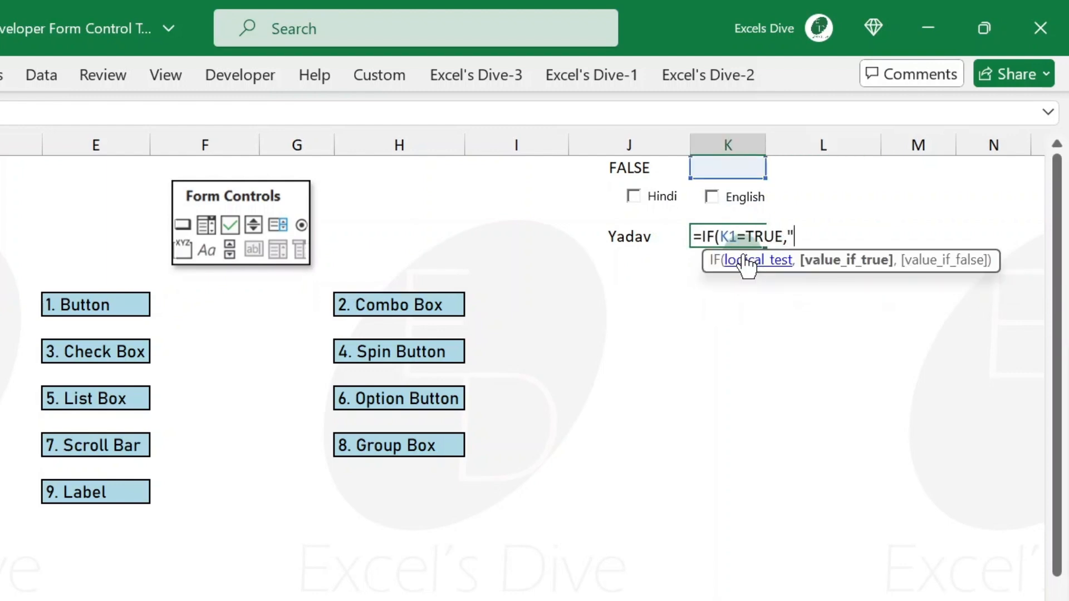
pyautogui.write('"End')
pyautogui.write(',"Hindi')
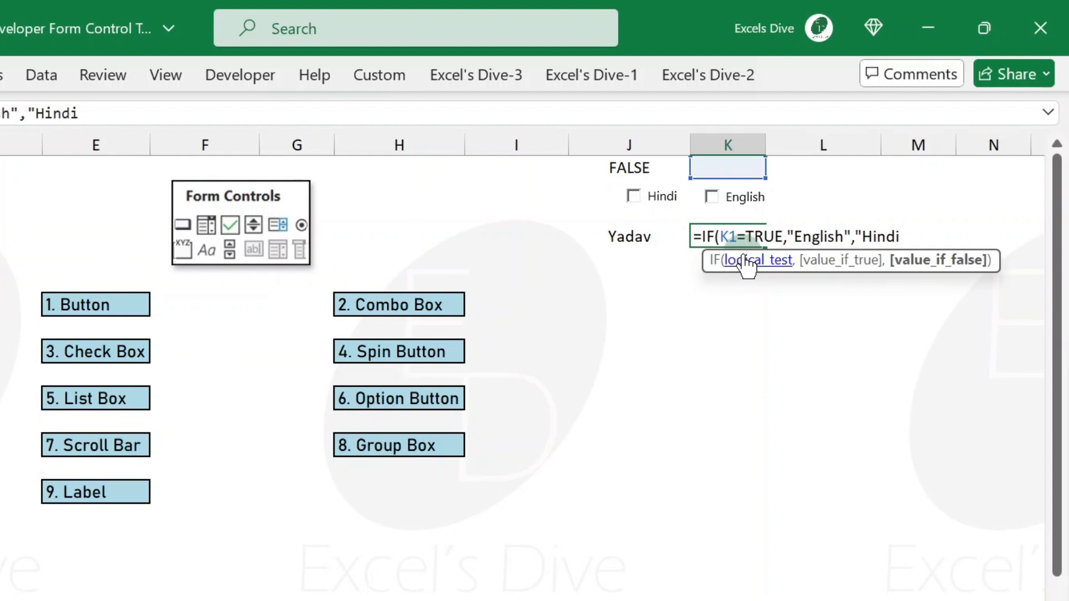
pyautogui.write('"')
pyautogui.click(743, 253)
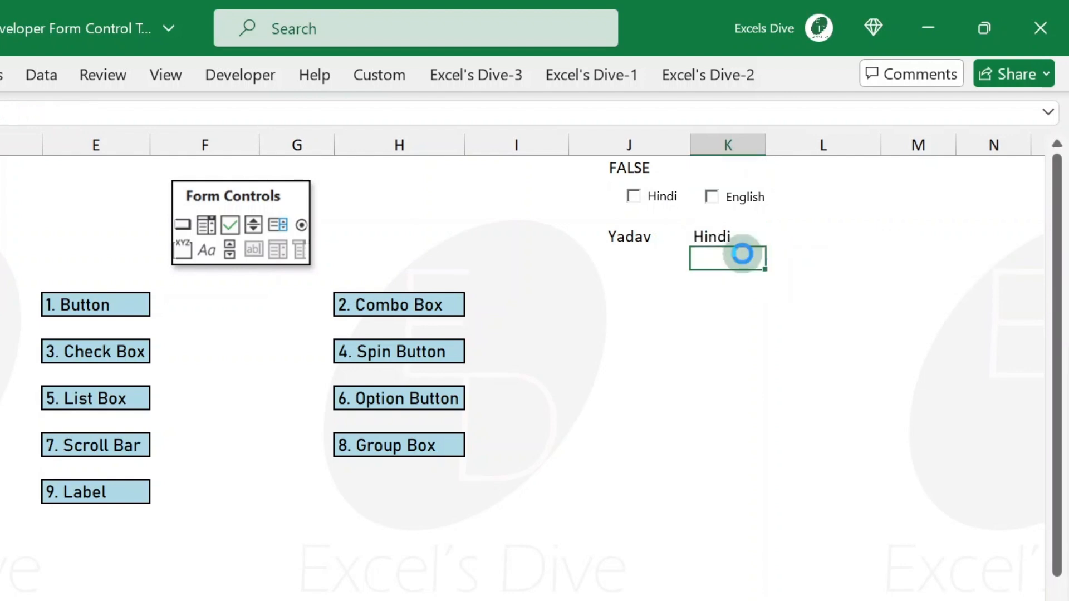
# - Test the formula by ticking and unticking the English check box
pyautogui.click(718, 205)
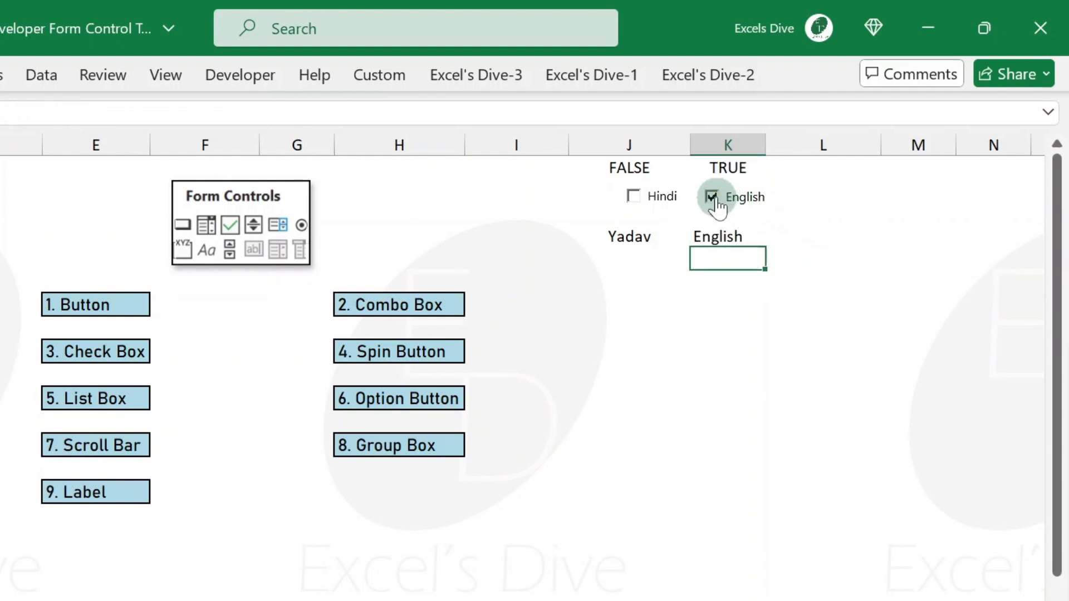
pyautogui.click(718, 205)
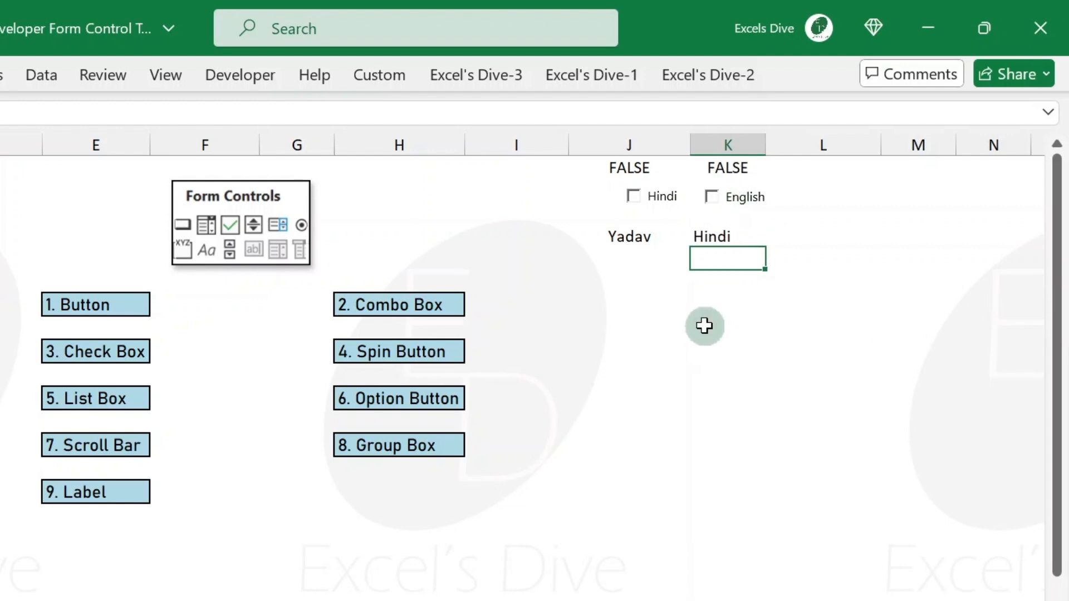
pyautogui.press('Left')
pyautogui.press('Right')
pyautogui.press('Left')
pyautogui.press('Right')
pyautogui.press('Left')
pyautogui.press('Right')
pyautogui.press('Left')
pyautogui.press('Right')
pyautogui.press('Left')
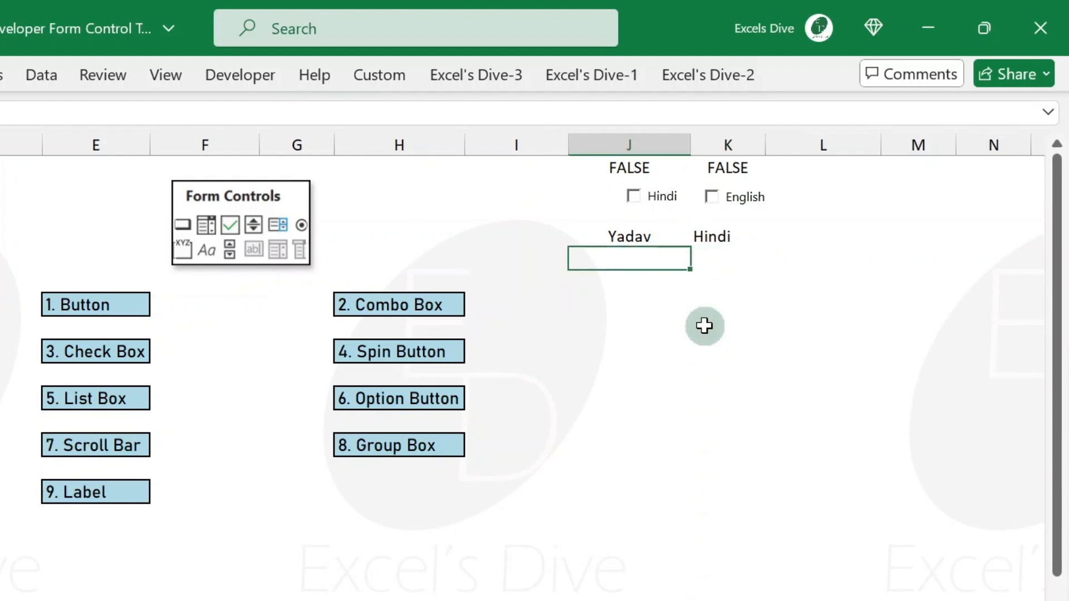
# - Begin in L3 a nested IF formula with AND that returns "Both" when J1 and K1 are both TRUE
pyautogui.press('Right')
pyautogui.press('Right')
pyautogui.press('Up')
pyautogui.write('=IF(and')
pyautogui.press('Tab')
pyautogui.press('Left')
pyautogui.press('Left')
pyautogui.press('Up')
pyautogui.press('Up')
pyautogui.press('Up')
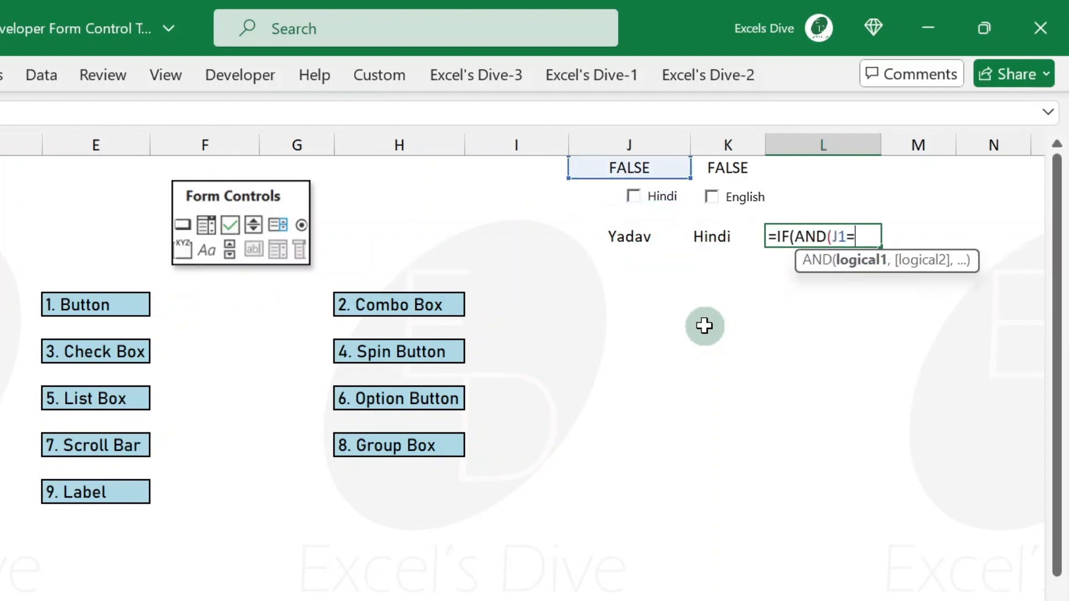
pyautogui.write('=true,')
pyautogui.press('Up')
pyautogui.press('Up')
pyautogui.press('Up')
pyautogui.press('Left')
pyautogui.write('=tru')
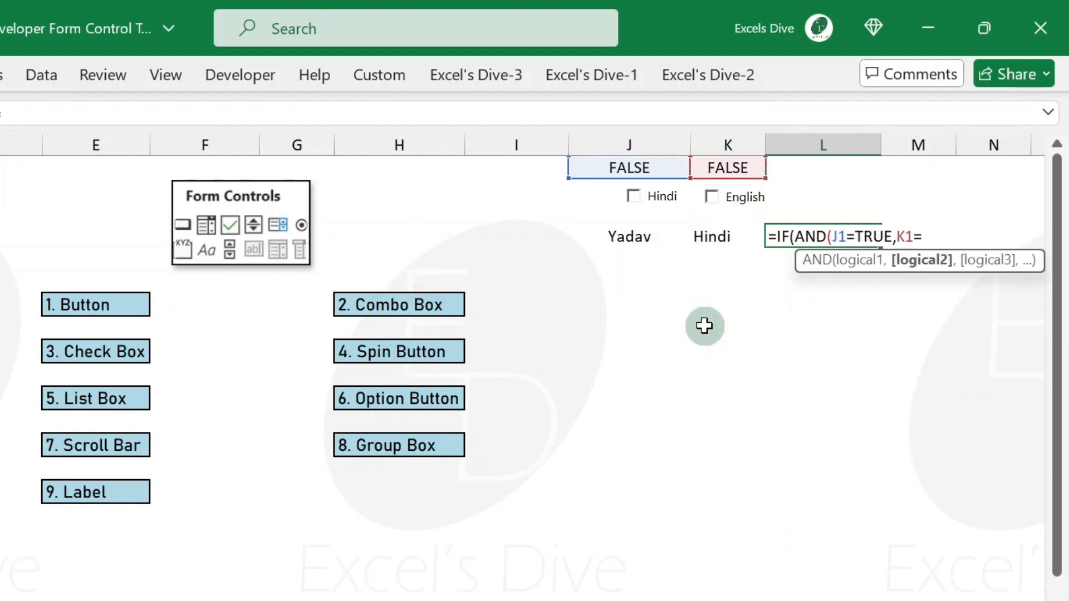
pyautogui.write('e')
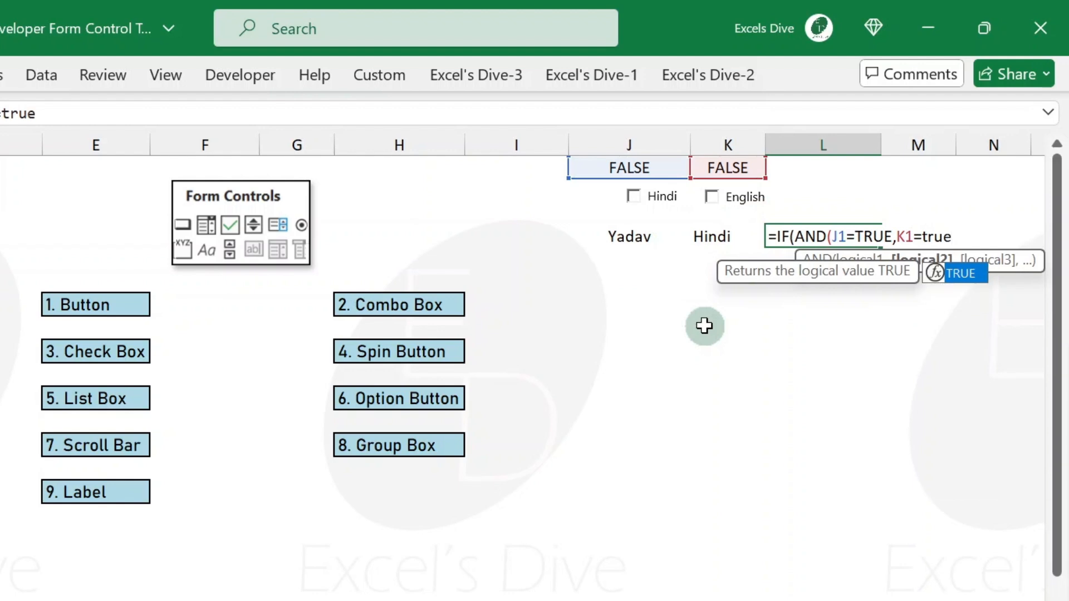
pyautogui.press('Tab')
pyautogui.write('),')
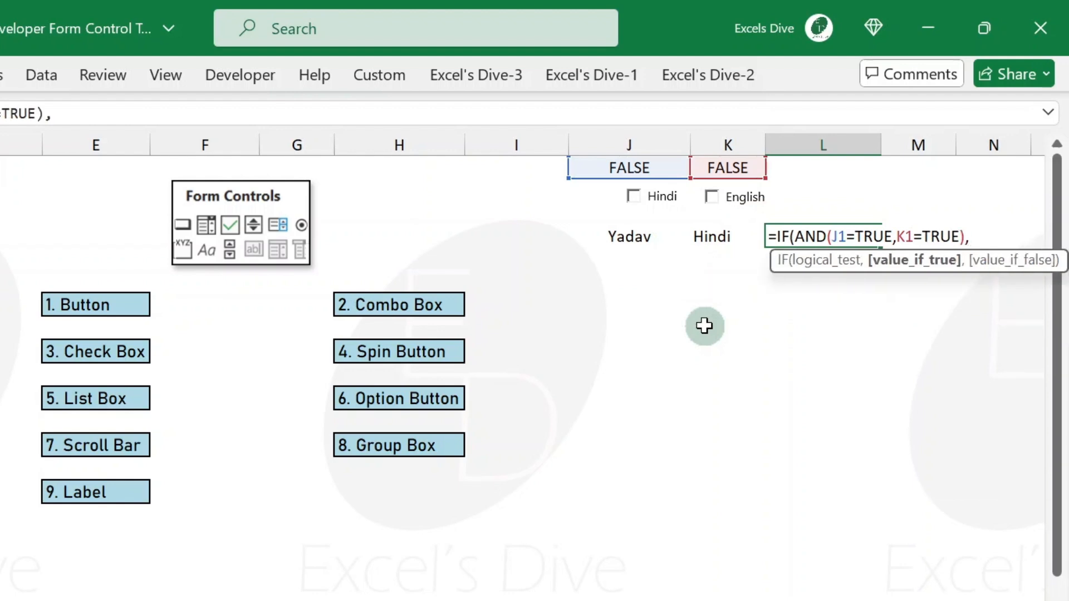
pyautogui.write('"Both"')
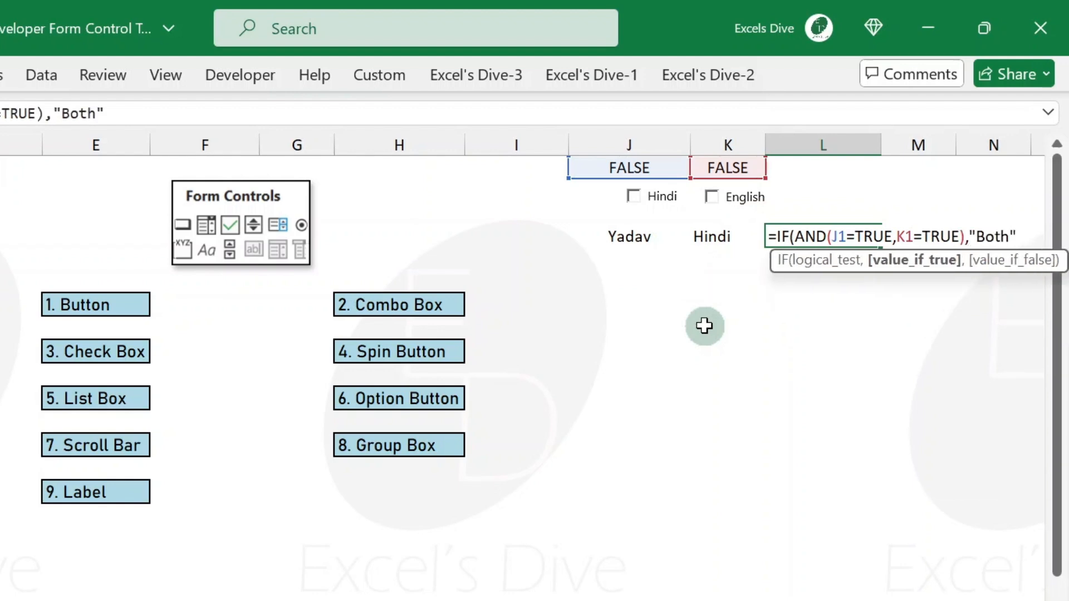
pyautogui.write(',')
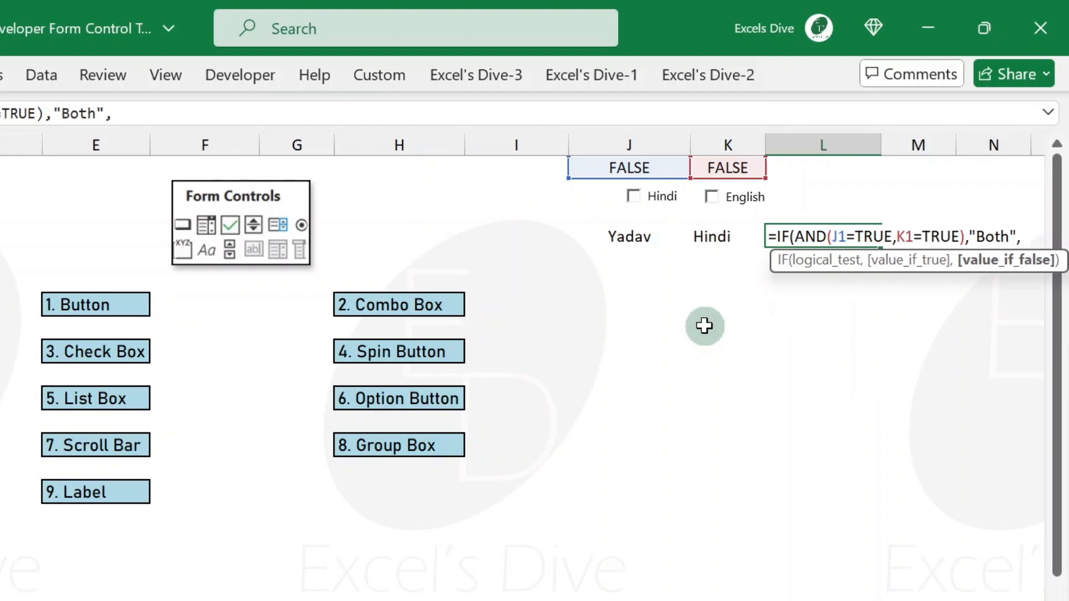
# - Complete the L3 formula with nested IFs returning "Hindi" if J1 is TRUE, "English" if K1 is TRUE, else "Not Selected"
pyautogui.hotkey('alt', 'Return')
pyautogui.write('IF')
pyautogui.press('Tab')
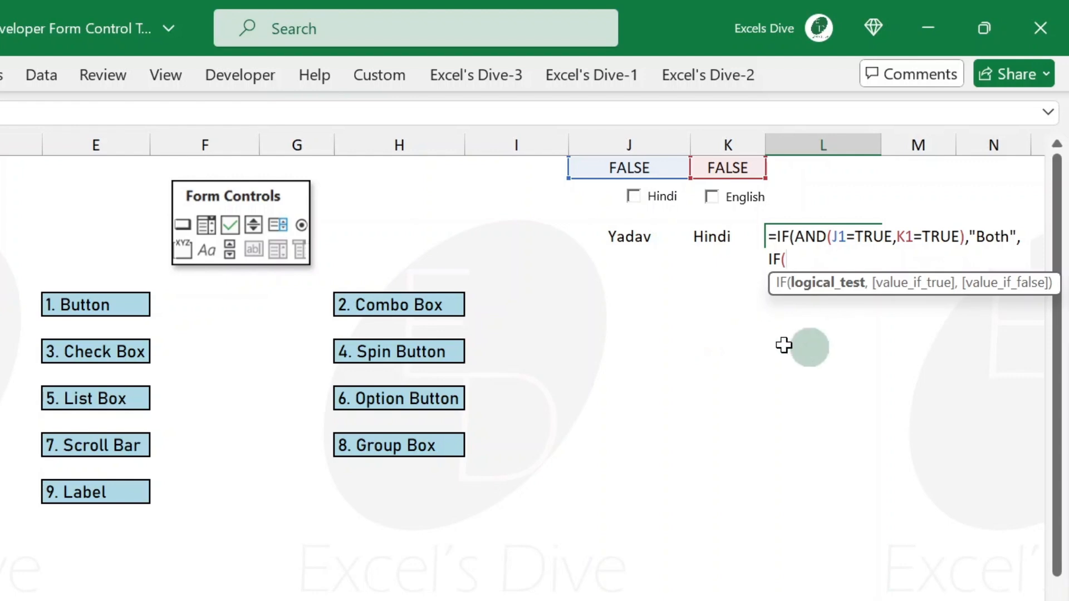
pyautogui.click(639, 167)
pyautogui.write('=TRUE,')
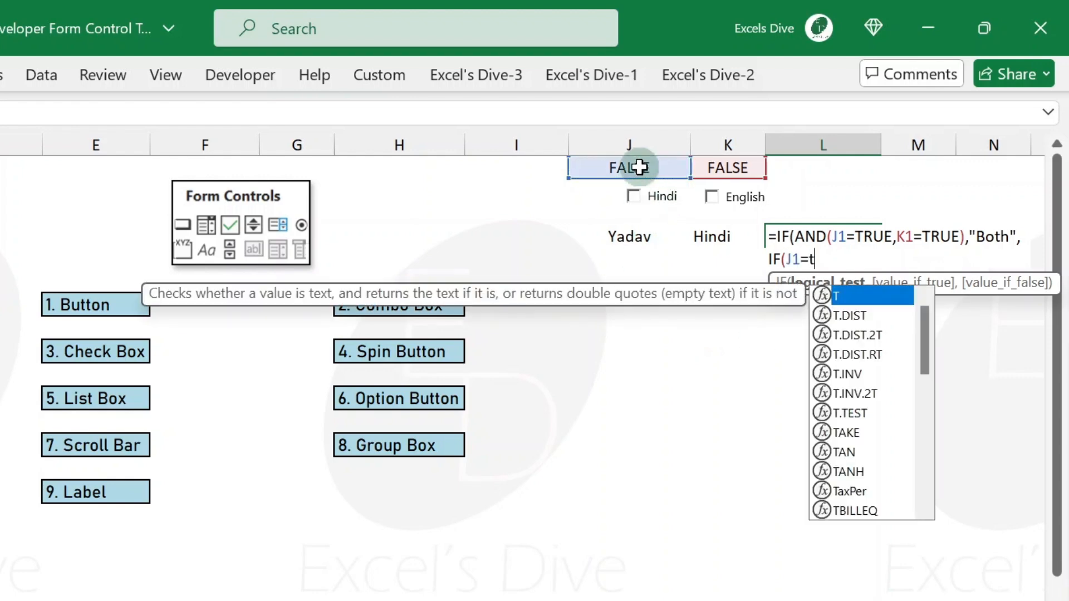
pyautogui.write('"Hindi",')
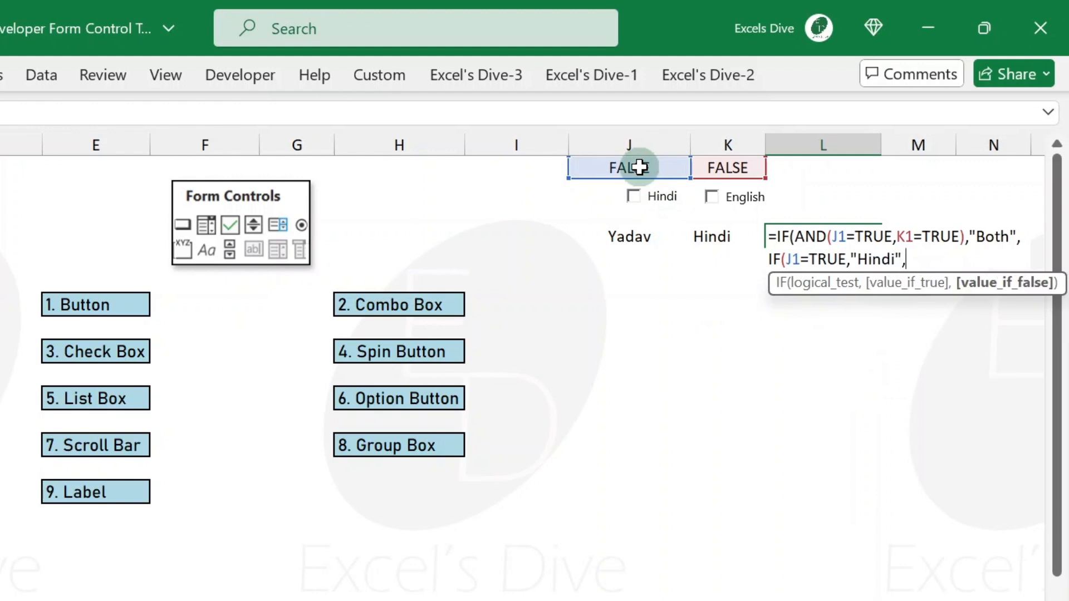
pyautogui.click(734, 167)
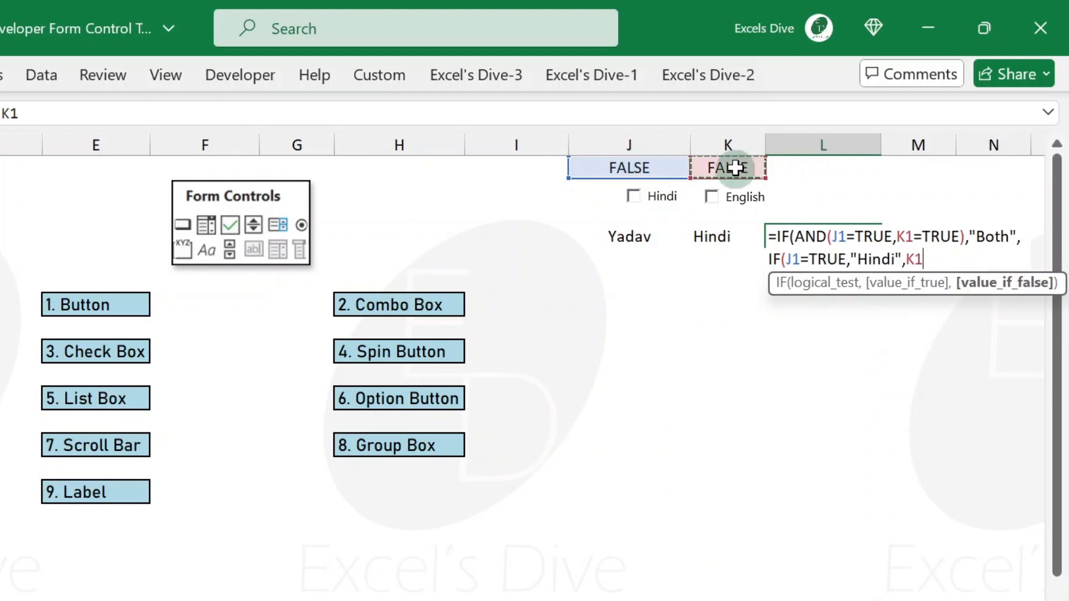
pyautogui.press('BackSpace')
pyautogui.press('BackSpace')
pyautogui.write('IF(')
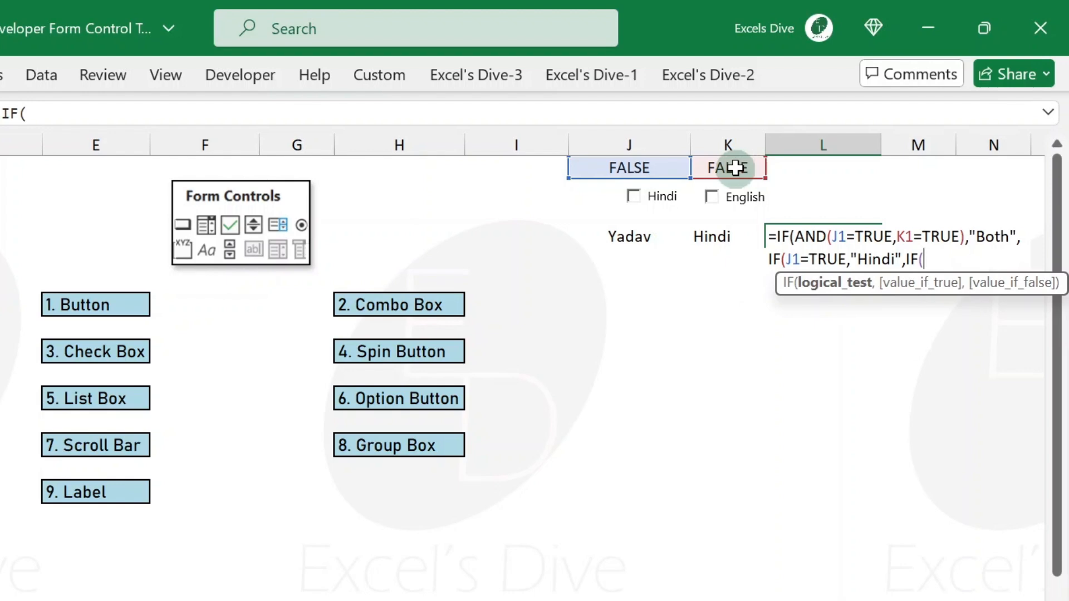
pyautogui.click(735, 167)
pyautogui.write('="')
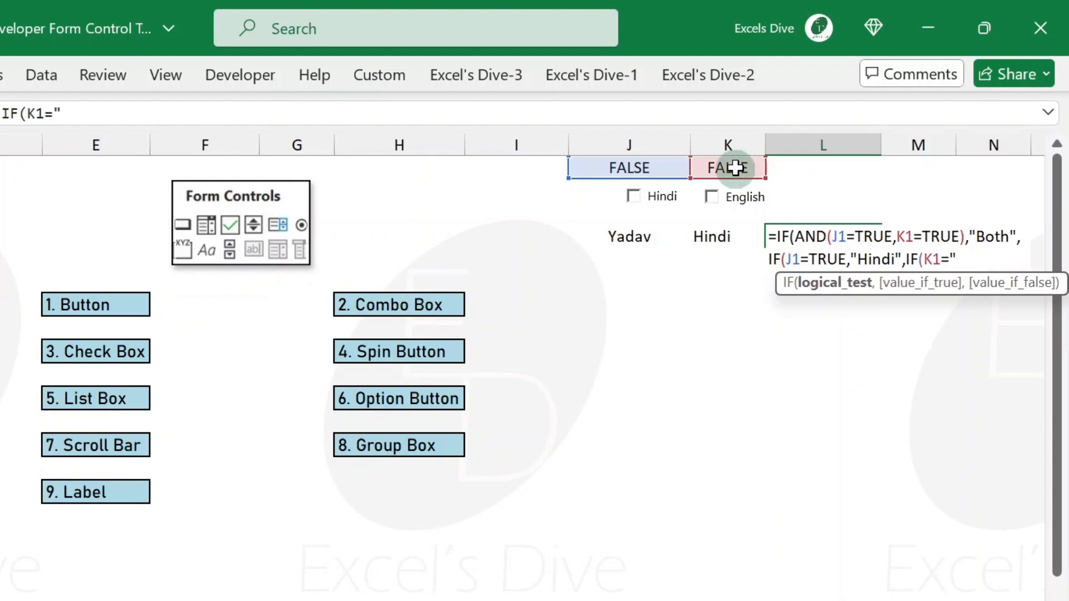
pyautogui.write('Hin')
pyautogui.press('BackSpace')
pyautogui.press('BackSpace')
pyautogui.press('BackSpace')
pyautogui.press('BackSpace')
pyautogui.write('TRUE,')
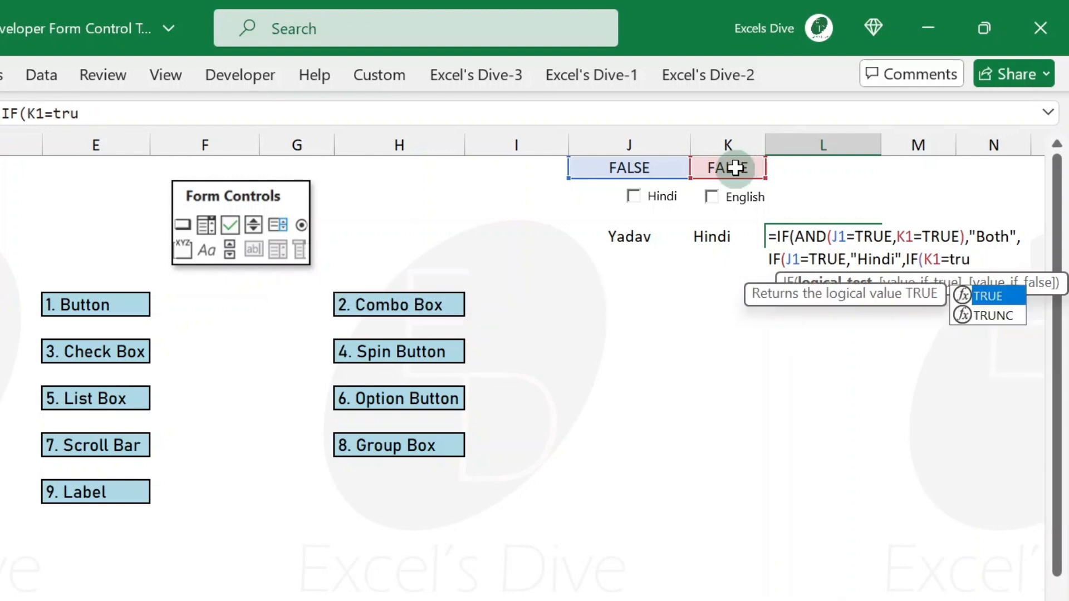
pyautogui.write('"English)')
pyautogui.press('BackSpace')
pyautogui.write('")')
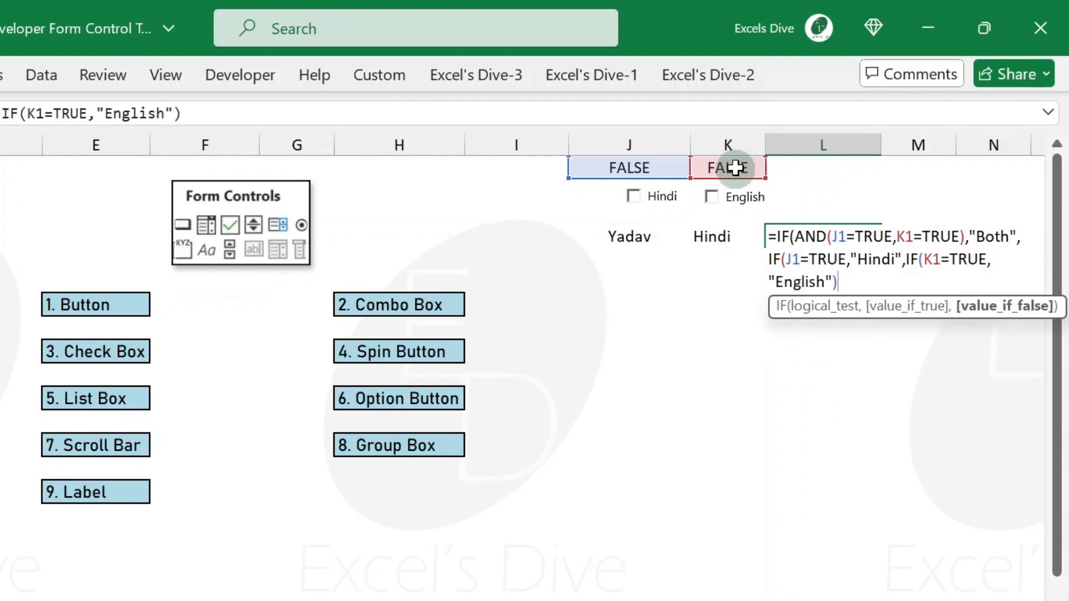
pyautogui.press('BackSpace')
pyautogui.write(',')
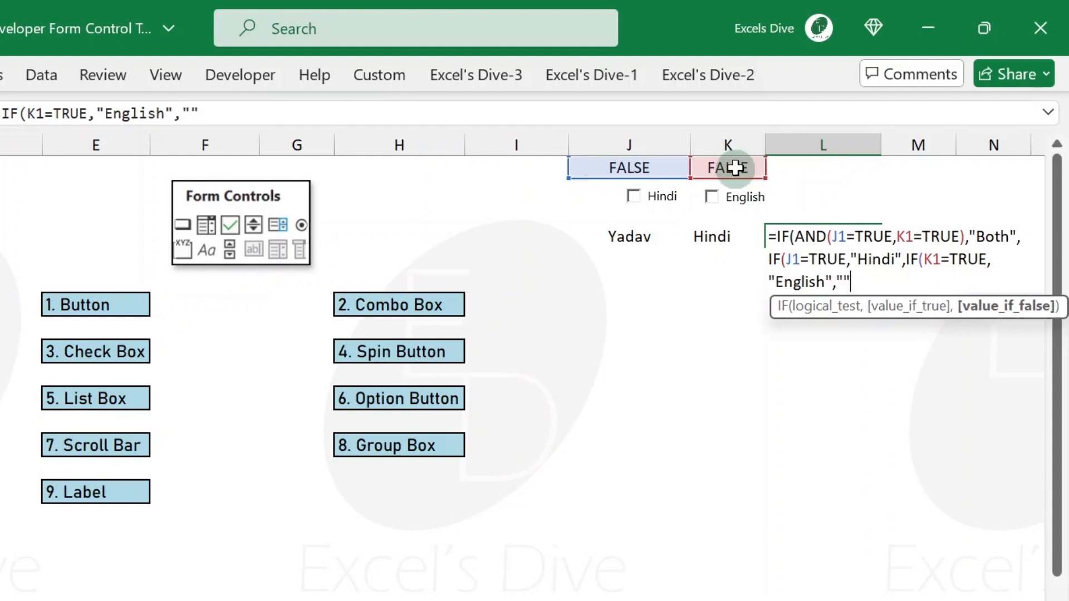
pyautogui.write('"Bot')
pyautogui.press('BackSpace')
pyautogui.press('BackSpace')
pyautogui.press('BackSpace')
pyautogui.write('no')
pyautogui.press('BackSpace')
pyautogui.press('BackSpace')
pyautogui.write('Not See')
pyautogui.press('BackSpace')
pyautogui.write('lected"))')
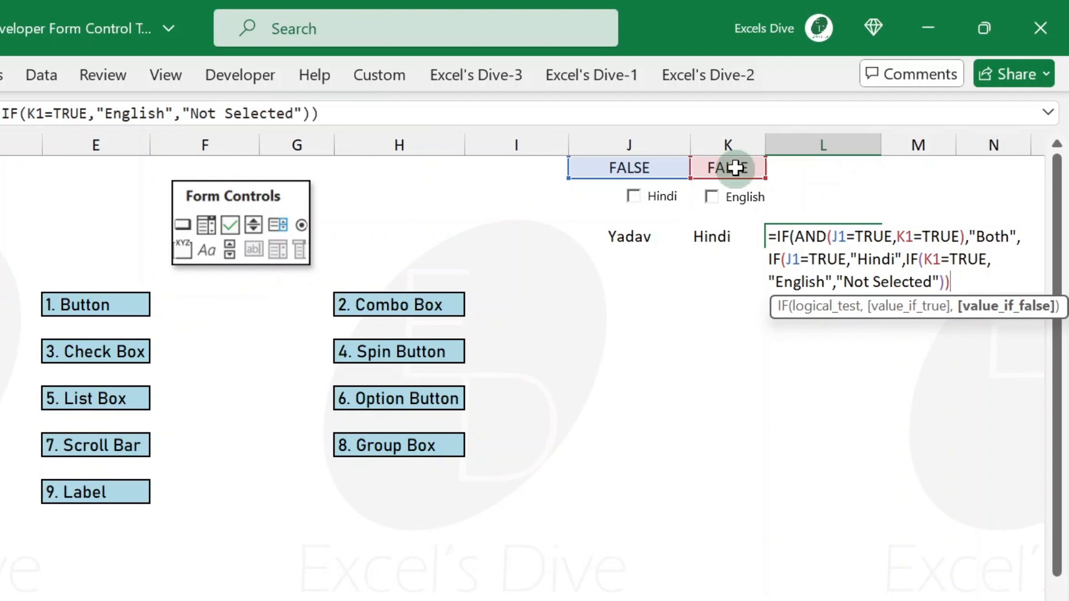
pyautogui.write(')')
pyautogui.press('Return')
pyautogui.press('Up')
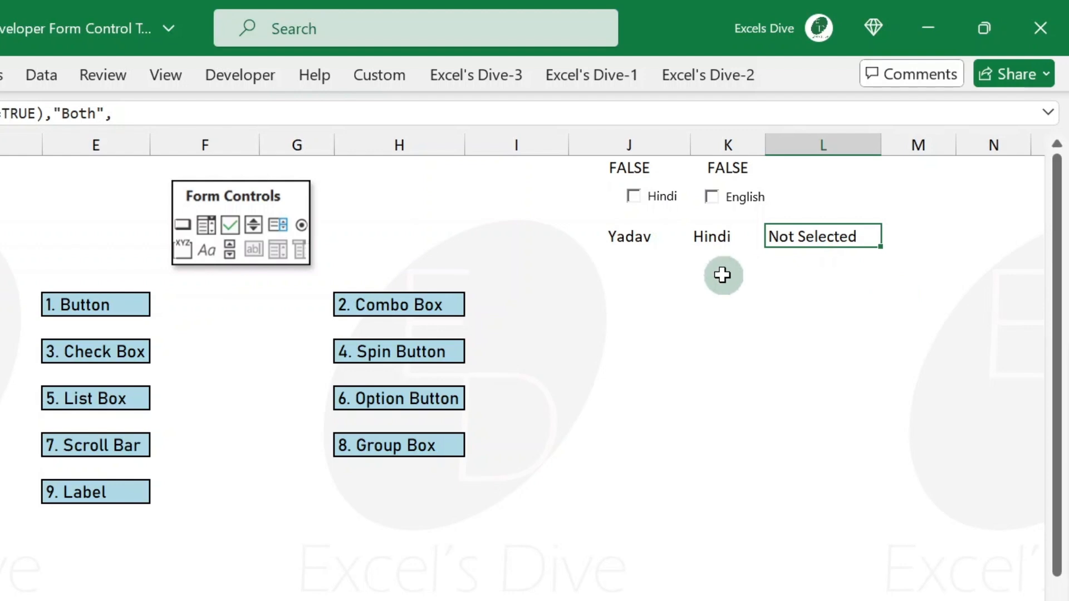
# - Test the L3 formula by ticking and unticking the Hindi and English check boxes in combination
pyautogui.click(635, 199)
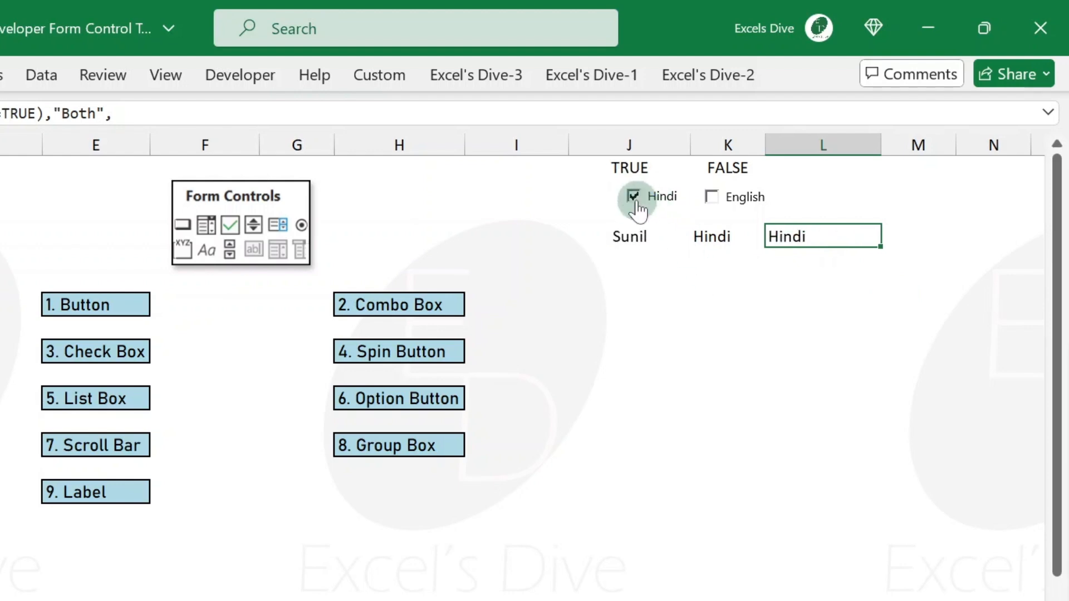
pyautogui.click(717, 206)
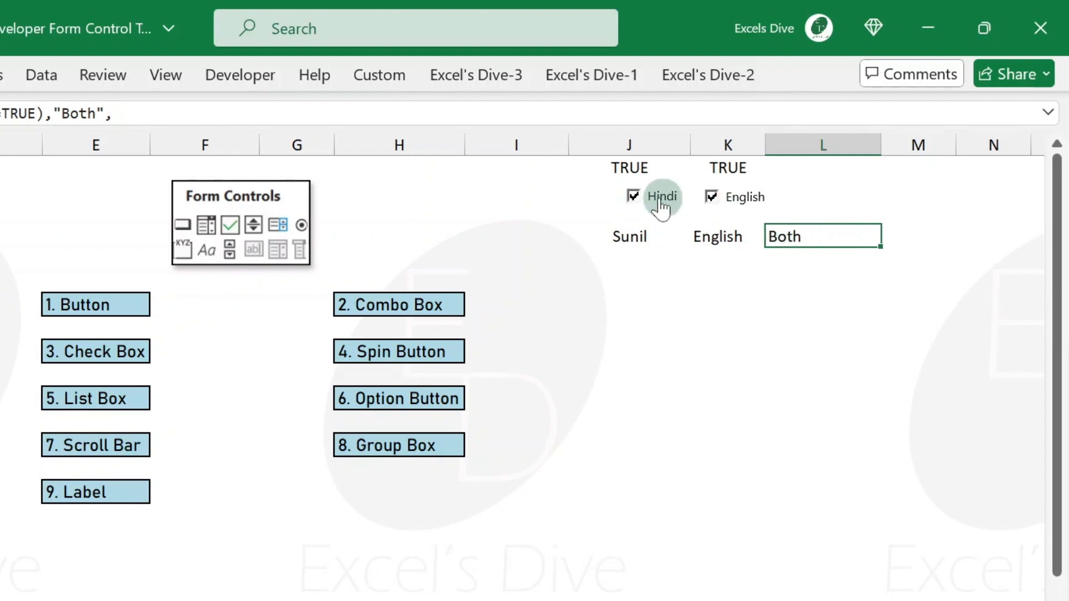
pyautogui.click(635, 200)
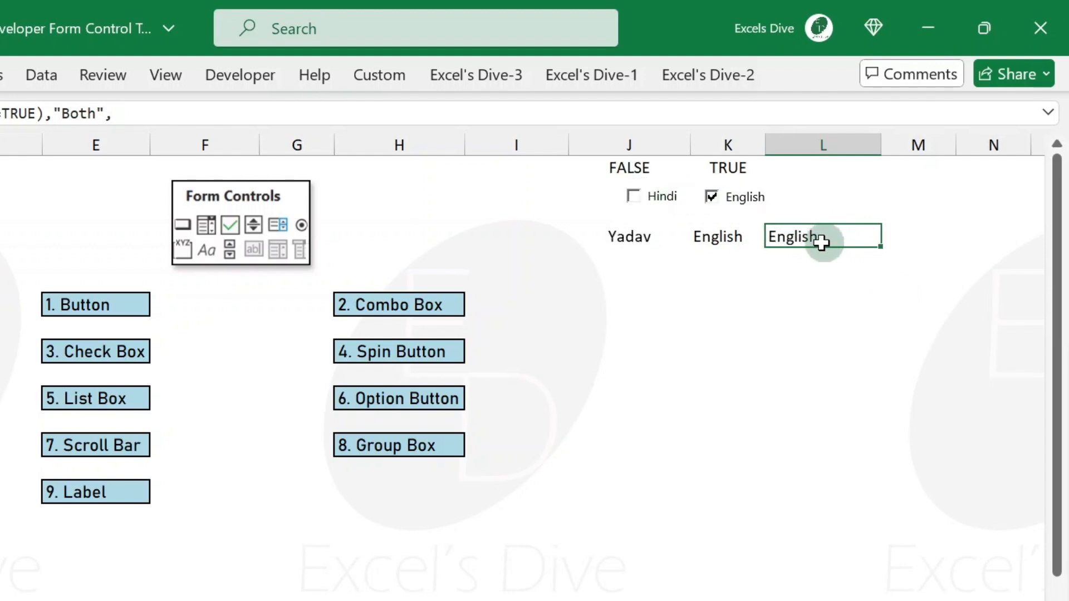
pyautogui.click(717, 202)
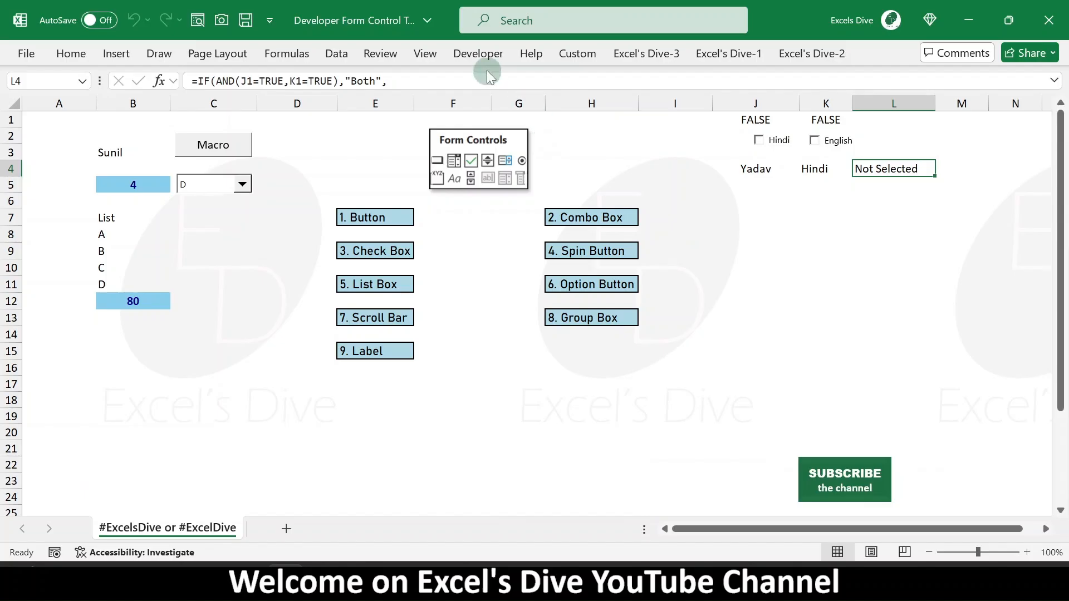
# - Insert a Spin Button form control in column L, spanning about rows 6 to 8
pyautogui.click(239, 75)
pyautogui.click(380, 100)
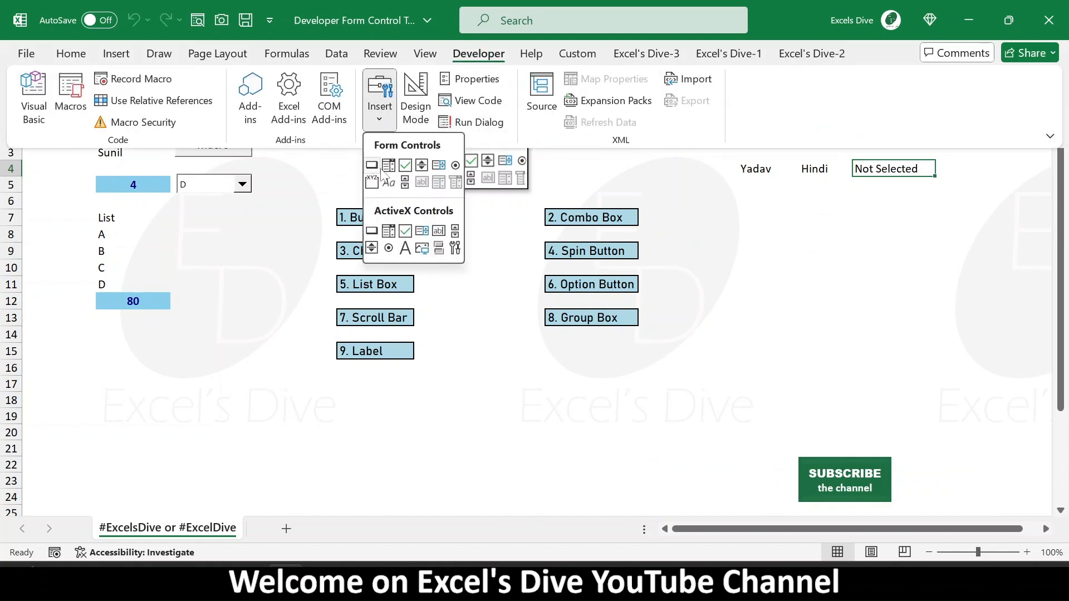
pyautogui.click(421, 166)
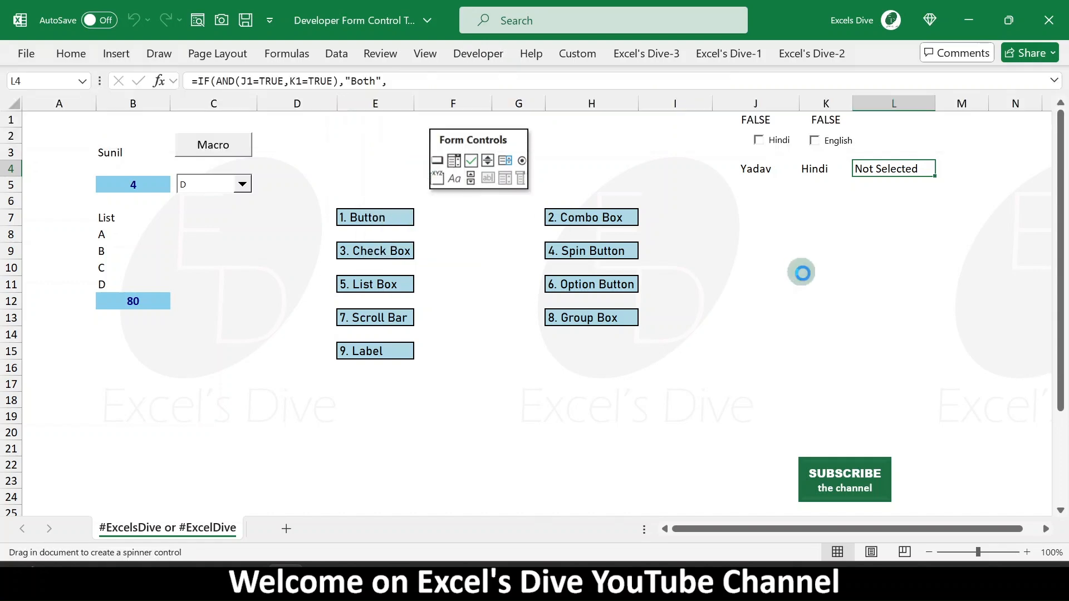
pyautogui.moveTo(862, 201); pyautogui.dragTo(892, 263)
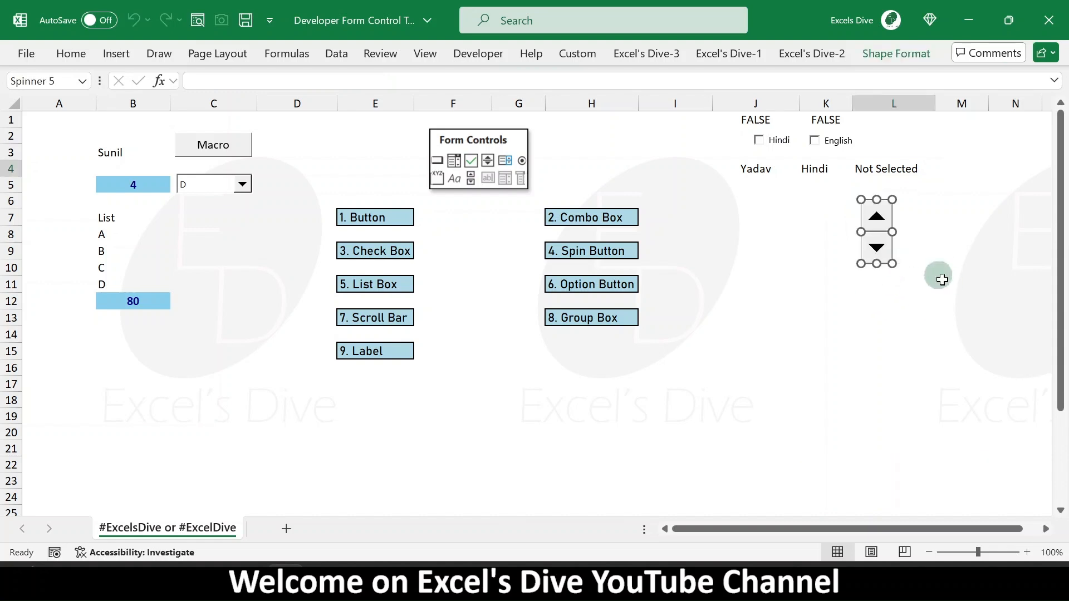
pyautogui.click(851, 311)
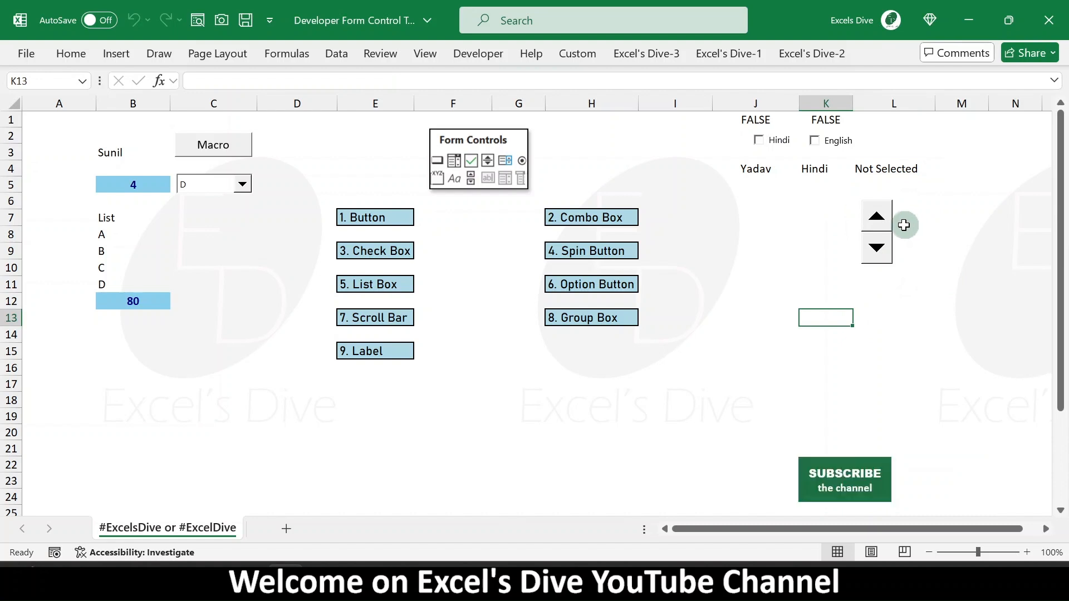
# - Narrow the spin button slightly by resizing it from its side
pyautogui.rightClick(884, 232)
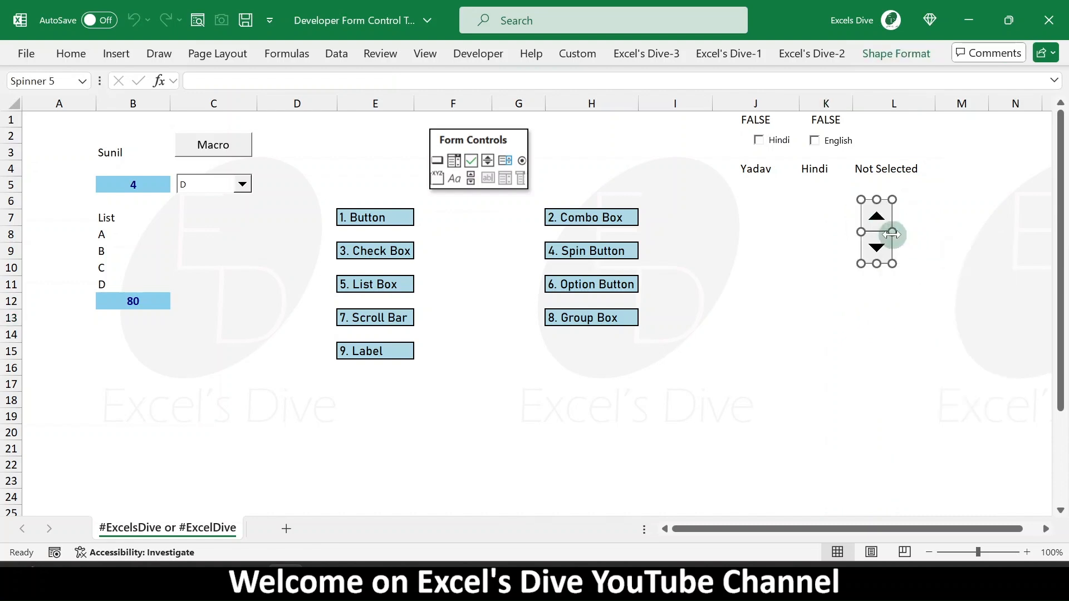
pyautogui.moveTo(892, 233); pyautogui.dragTo(887, 232)
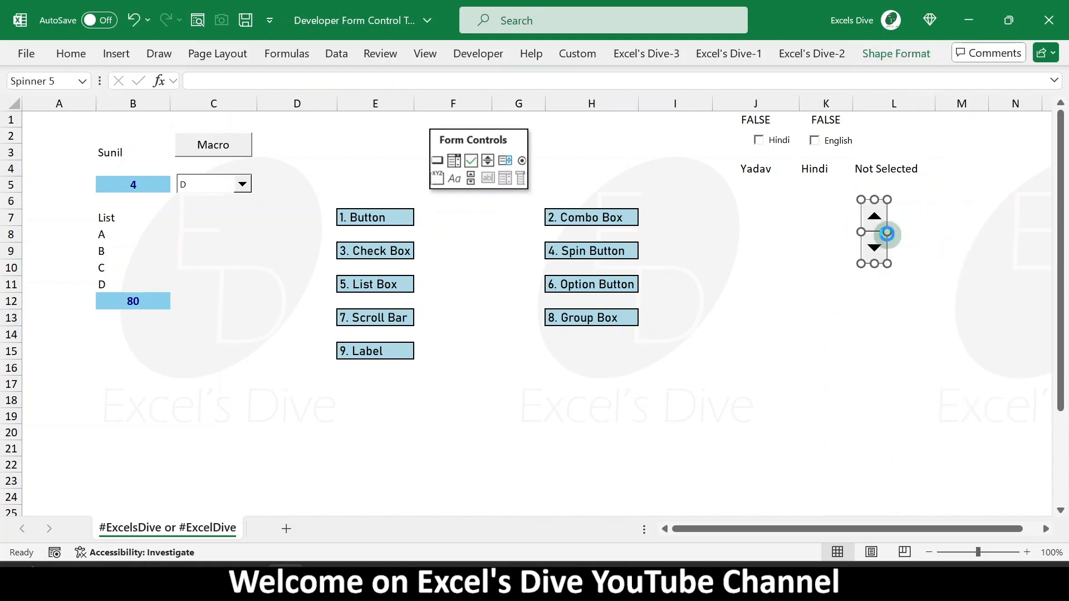
pyautogui.click(930, 264)
# - Format the spin button with minimum value 1, maximum value 100 and cell link K7
pyautogui.rightClick(875, 221)
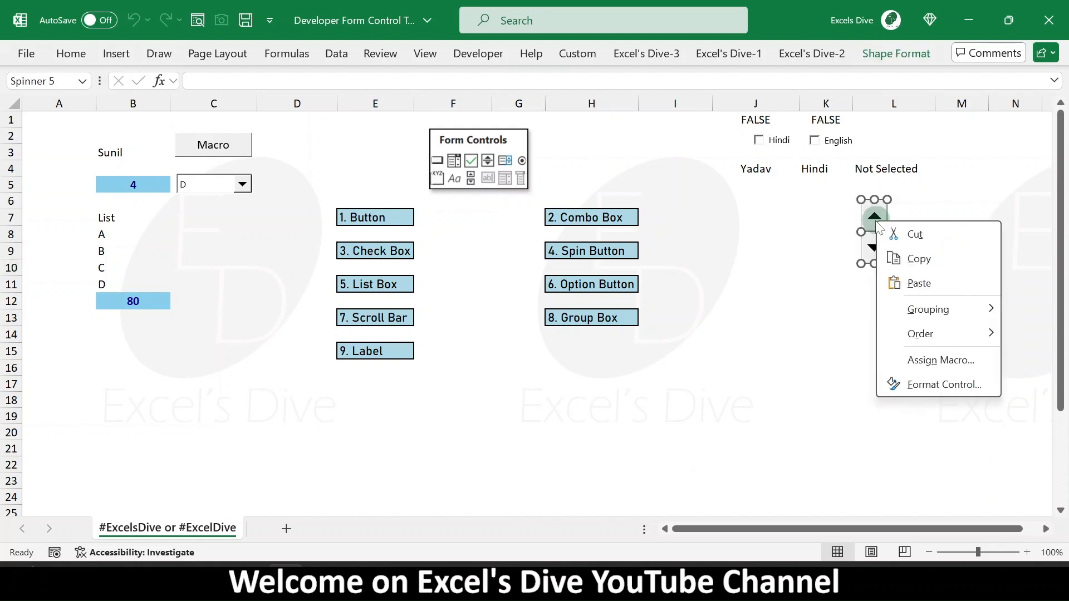
pyautogui.click(944, 385)
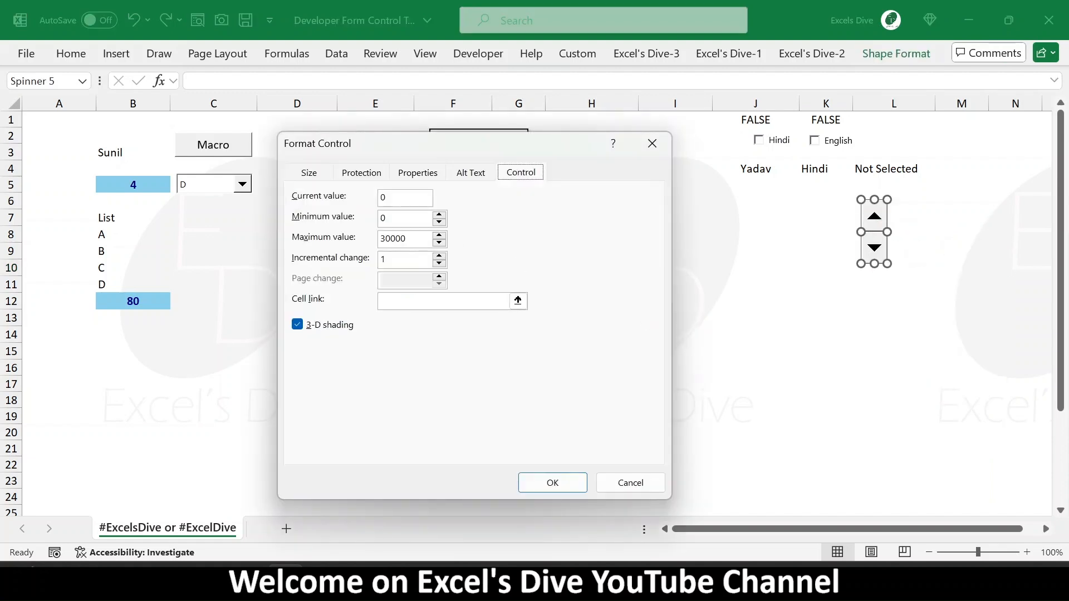
pyautogui.click(393, 204)
pyautogui.press('Tab')
pyautogui.write('10')
pyautogui.click(517, 301)
pyautogui.click(815, 218)
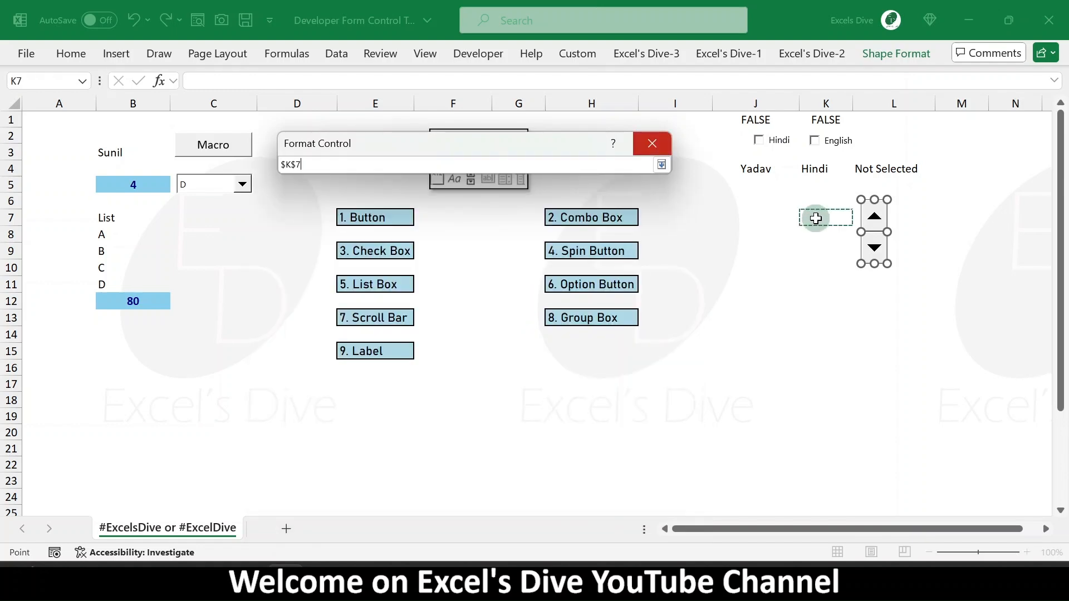
pyautogui.press('Return')
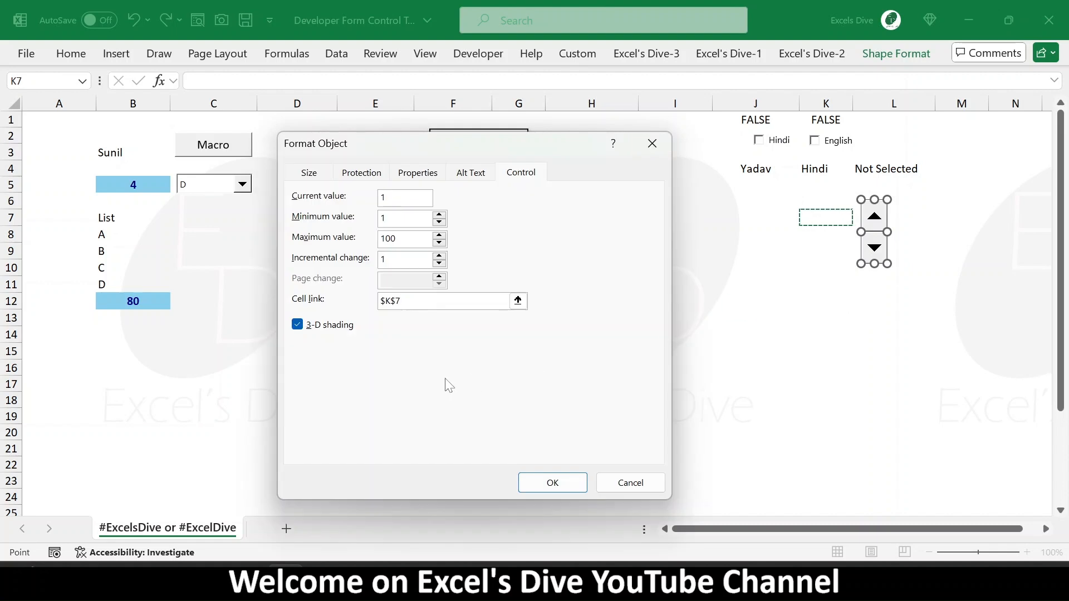
pyautogui.click(551, 481)
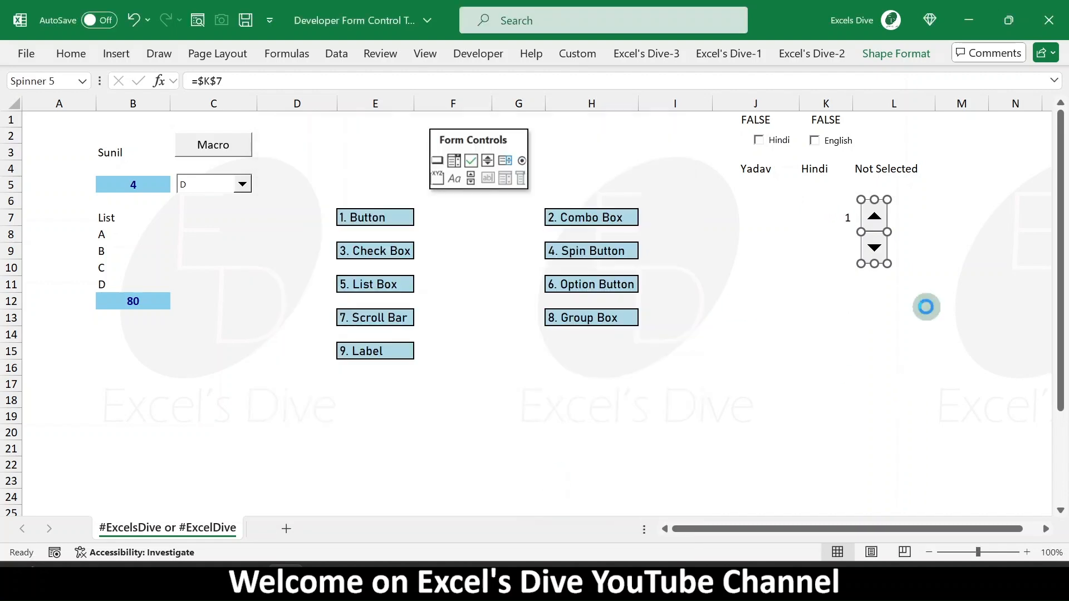
# - Test the spin button by stepping the K7 value up and down several times
pyautogui.click(962, 218)
pyautogui.click(875, 219)
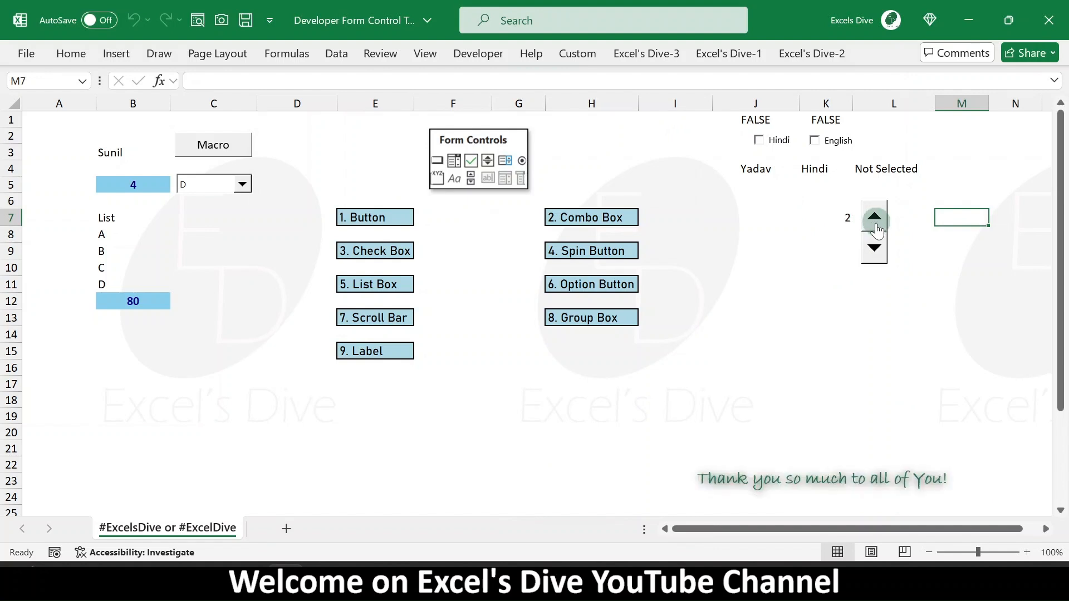
pyautogui.click(875, 219)
pyautogui.click(875, 219)
pyautogui.click(875, 220)
pyautogui.click(875, 220)
pyautogui.click(875, 221)
pyautogui.click(875, 220)
pyautogui.click(875, 220)
pyautogui.click(875, 220)
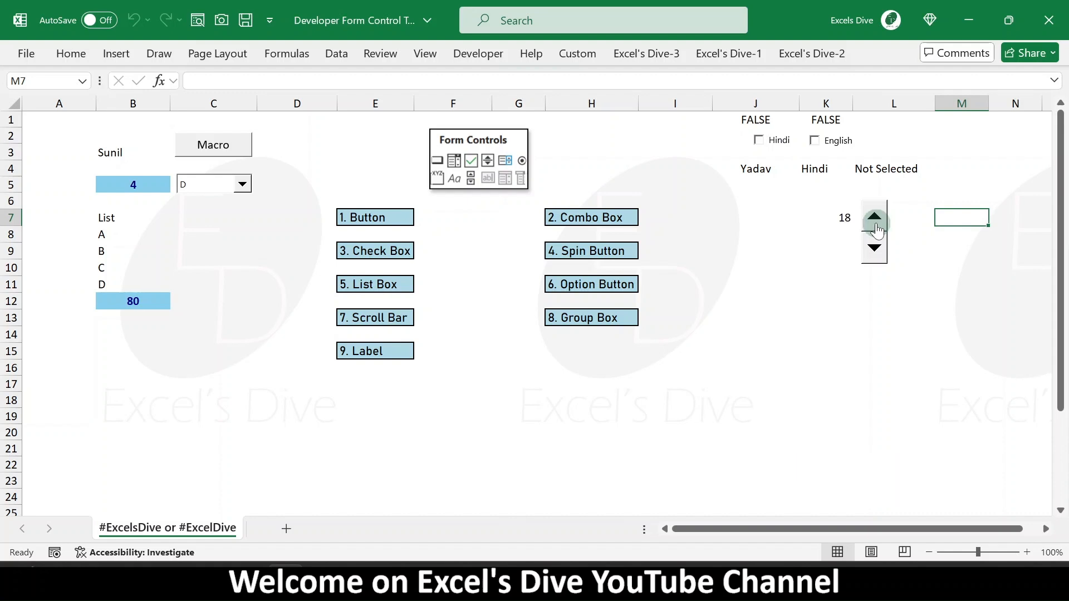
pyautogui.click(875, 250)
pyautogui.click(875, 250)
pyautogui.click(875, 249)
pyautogui.click(875, 250)
pyautogui.click(875, 249)
pyautogui.click(874, 249)
pyautogui.click(874, 219)
pyautogui.click(874, 218)
pyautogui.click(874, 218)
pyautogui.click(873, 218)
pyautogui.click(874, 218)
pyautogui.click(874, 218)
# - Enter 99 in K7, then step the spin button up to its maximum and back down
pyautogui.click(845, 220)
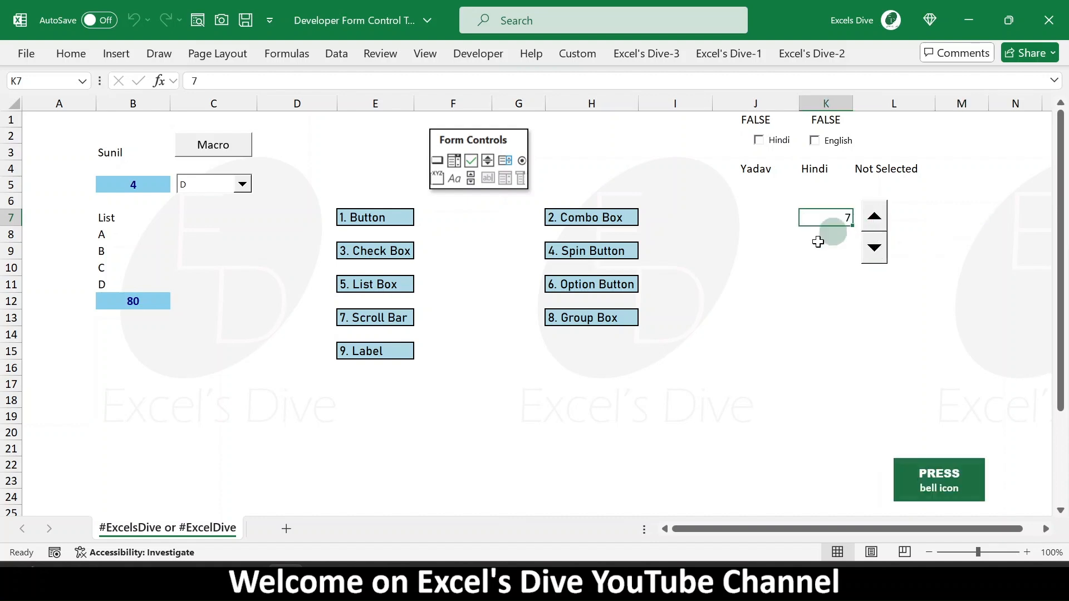
pyautogui.write('99')
pyautogui.press('Return')
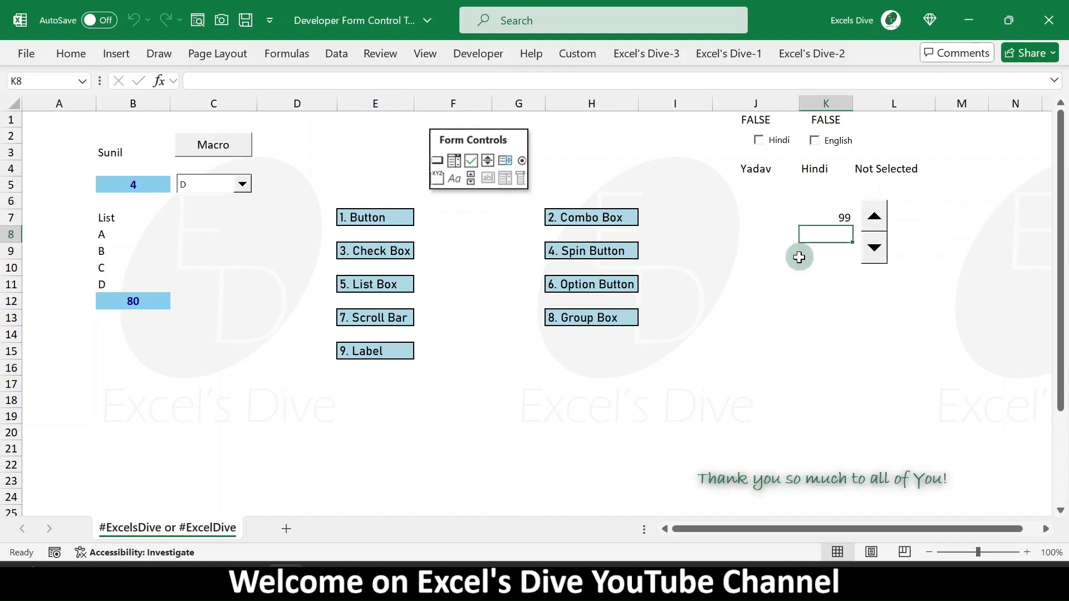
pyautogui.click(874, 218)
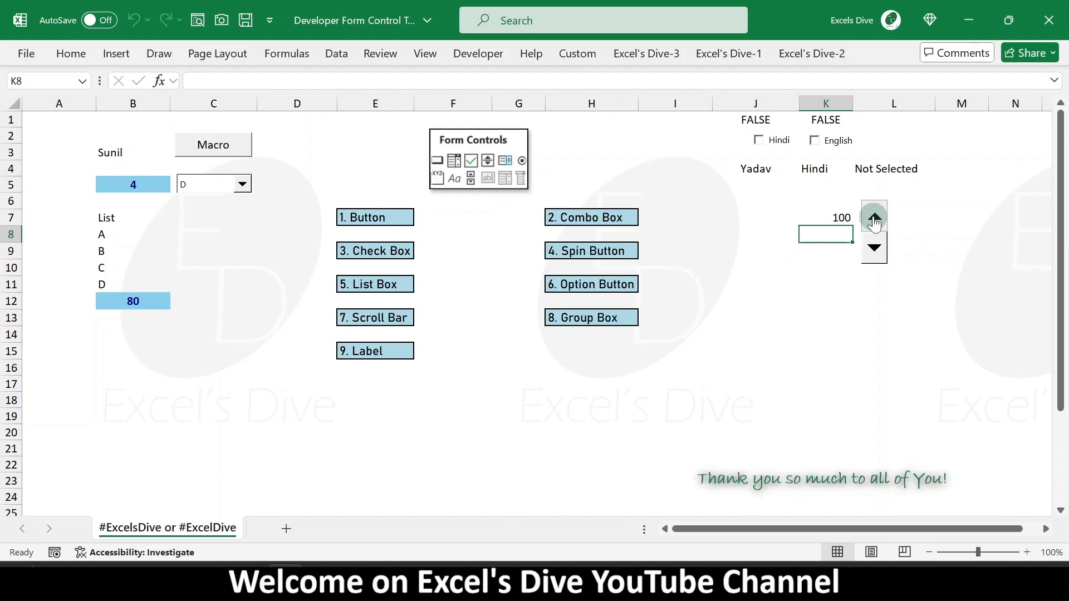
pyautogui.click(874, 247)
pyautogui.click(876, 250)
# - Set the spin button's incremental change to 10 in its control format
pyautogui.rightClick(876, 220)
pyautogui.click(938, 386)
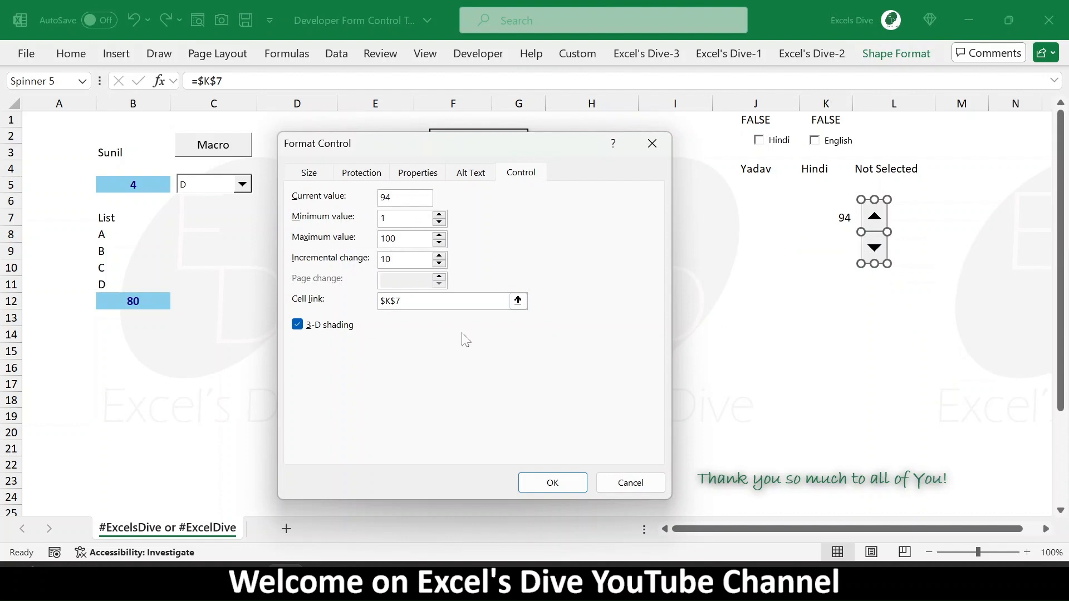
pyautogui.click(552, 482)
# - Test the spin button stepping by 10 in both directions
pyautogui.click(920, 352)
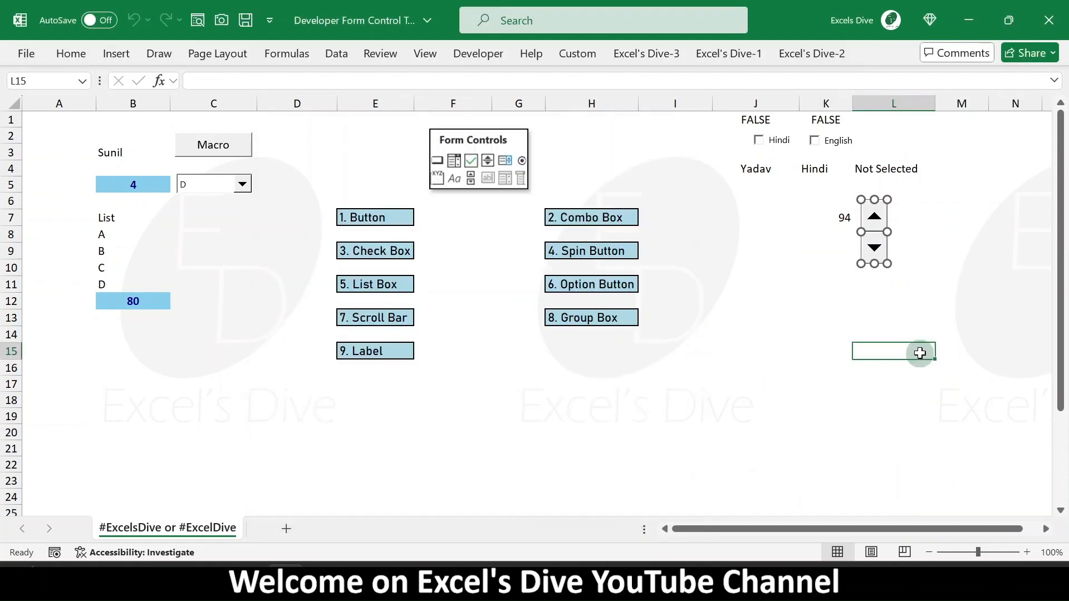
pyautogui.click(873, 248)
pyautogui.click(872, 248)
pyautogui.click(873, 247)
pyautogui.click(872, 247)
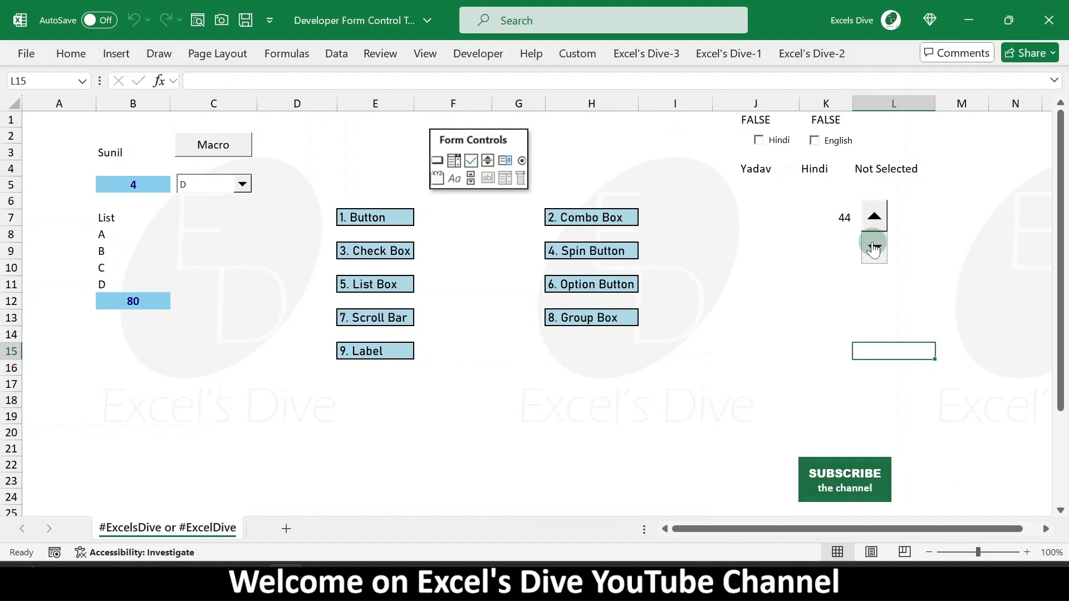
pyautogui.click(874, 218)
pyautogui.click(873, 218)
pyautogui.click(874, 218)
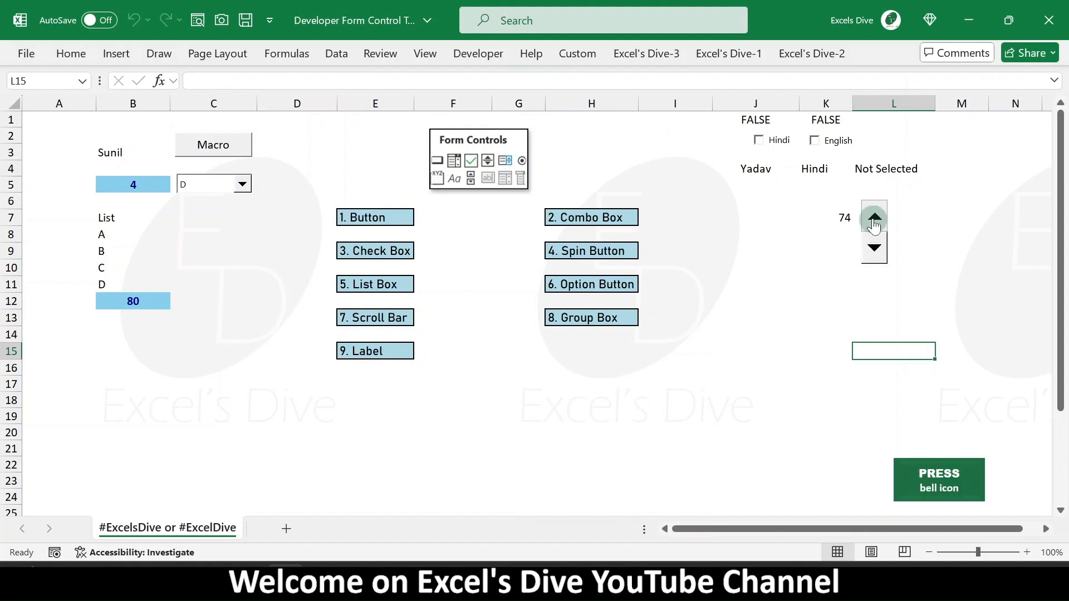
pyautogui.click(874, 218)
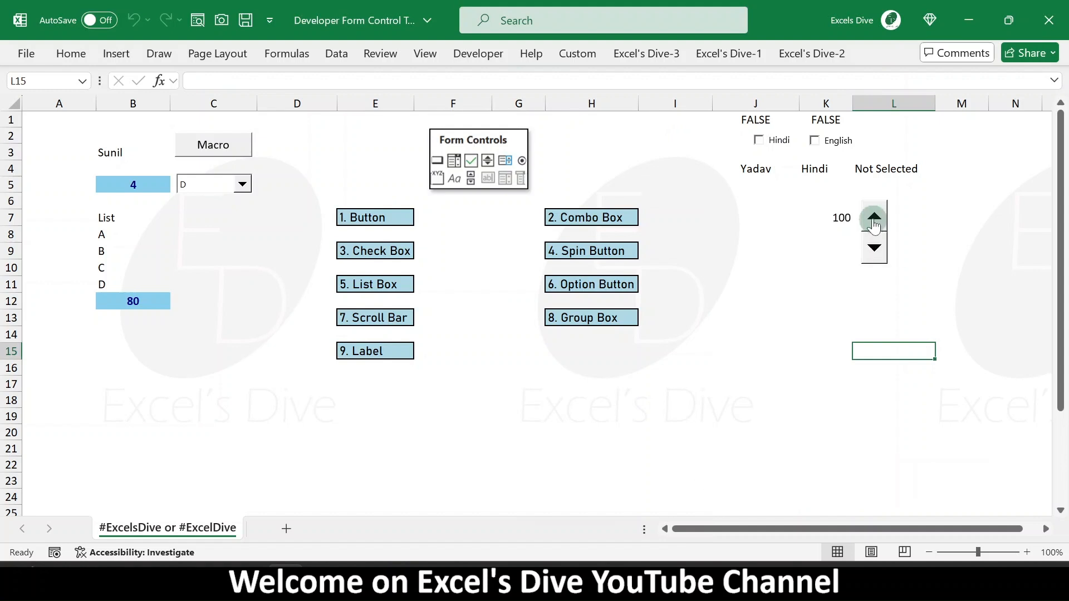
pyautogui.click(875, 248)
pyautogui.click(875, 248)
pyautogui.click(875, 249)
pyautogui.click(875, 248)
# - Resize the spin button to make it a little narrower
pyautogui.rightClick(877, 225)
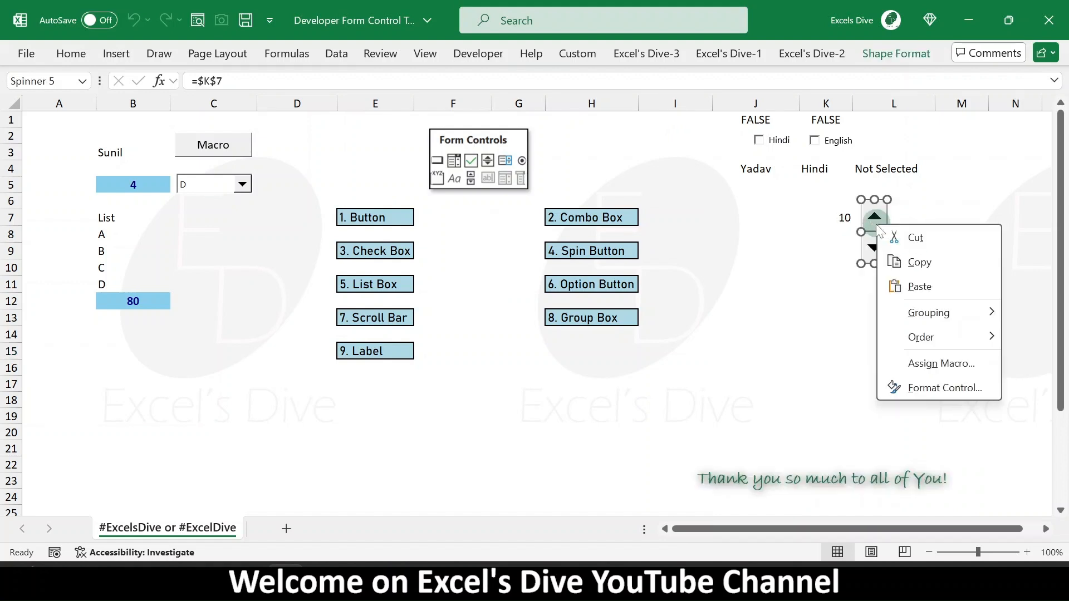
pyautogui.press('Escape')
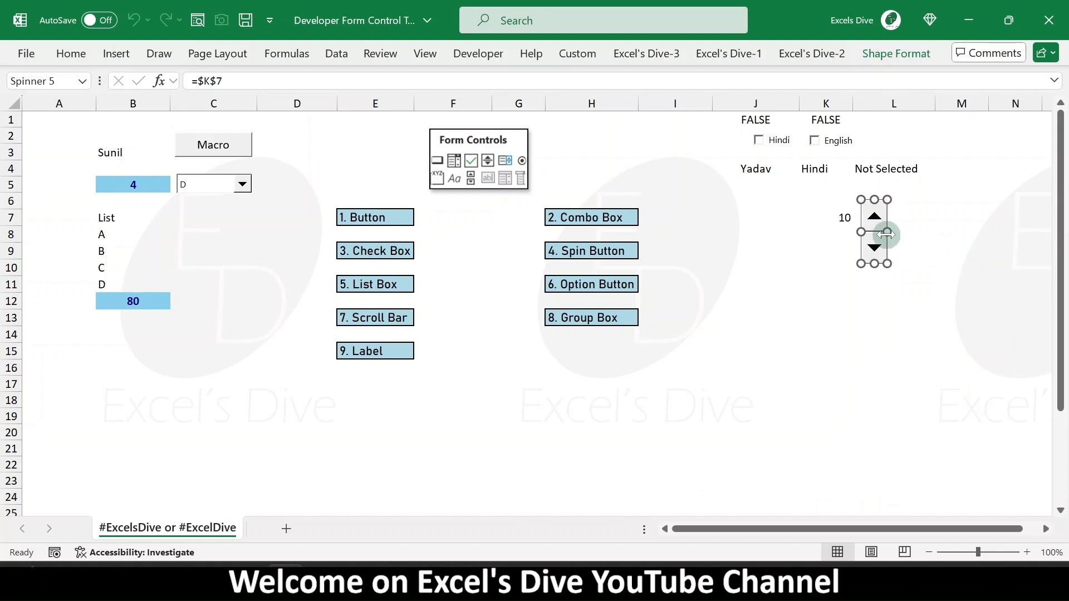
pyautogui.moveTo(886, 232); pyautogui.dragTo(880, 233)
pyautogui.click(914, 221)
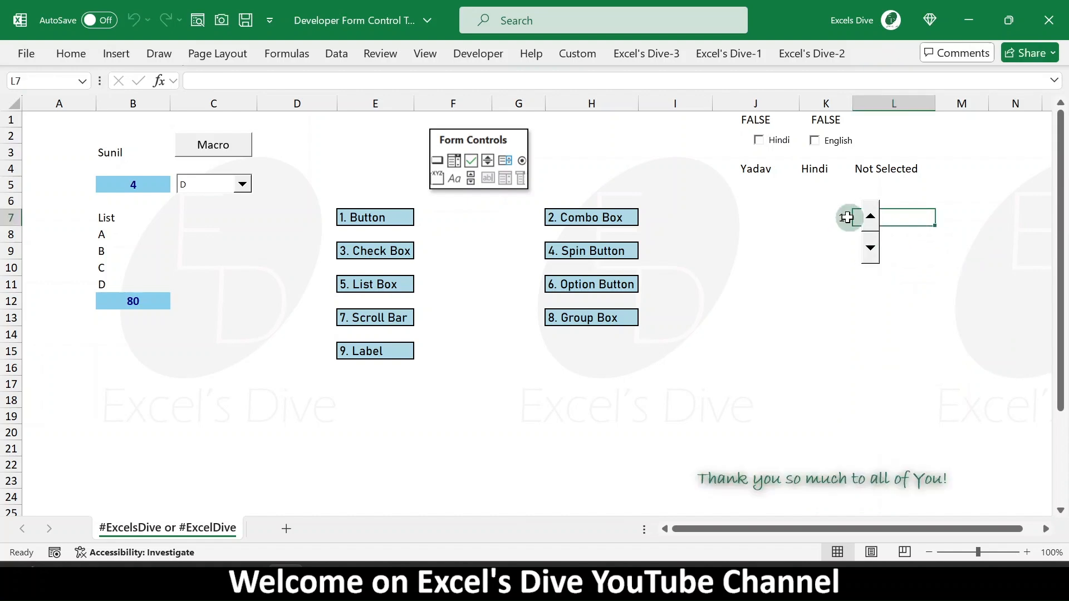
pyautogui.click(930, 236)
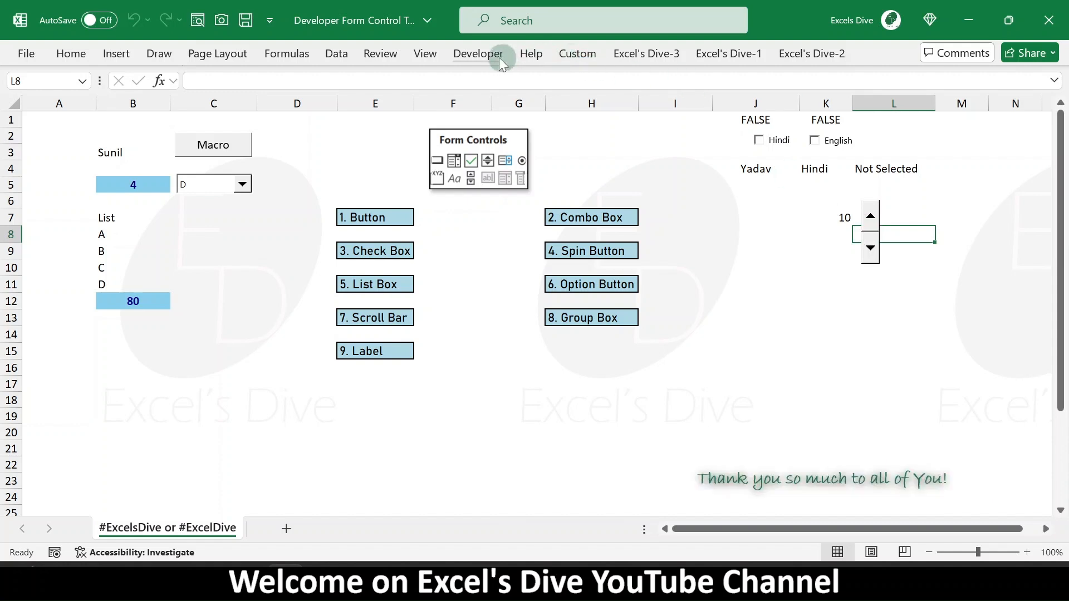
pyautogui.click(480, 54)
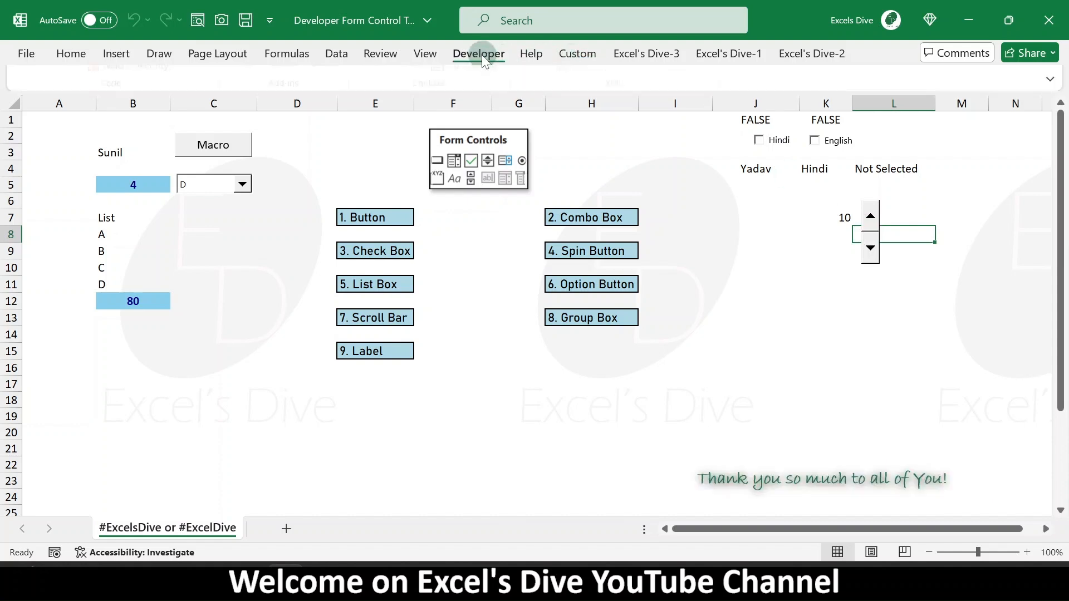
pyautogui.click(375, 283)
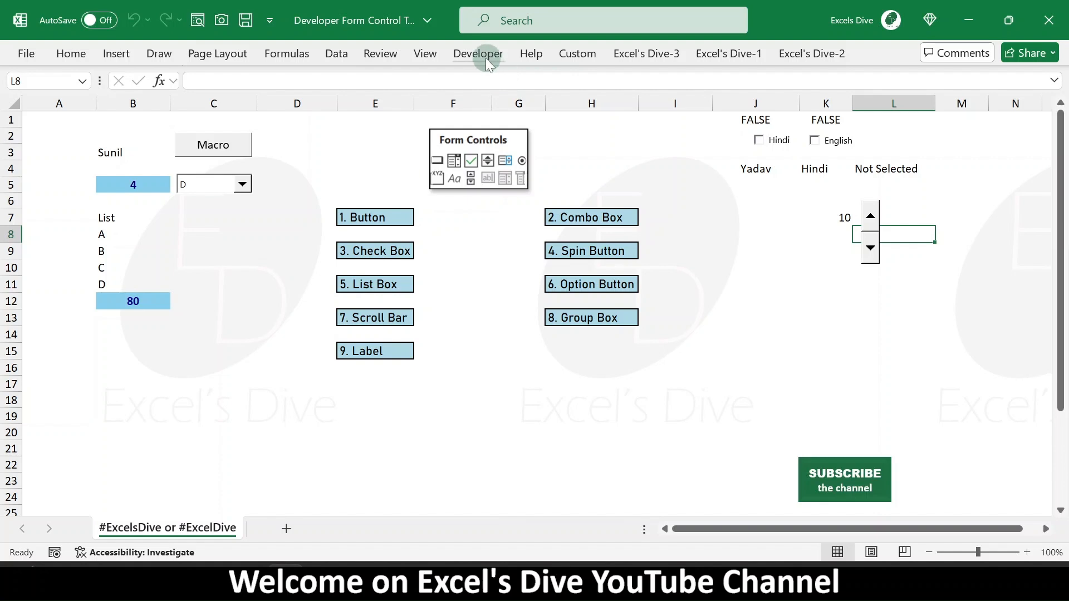
pyautogui.click(482, 55)
pyautogui.click(385, 120)
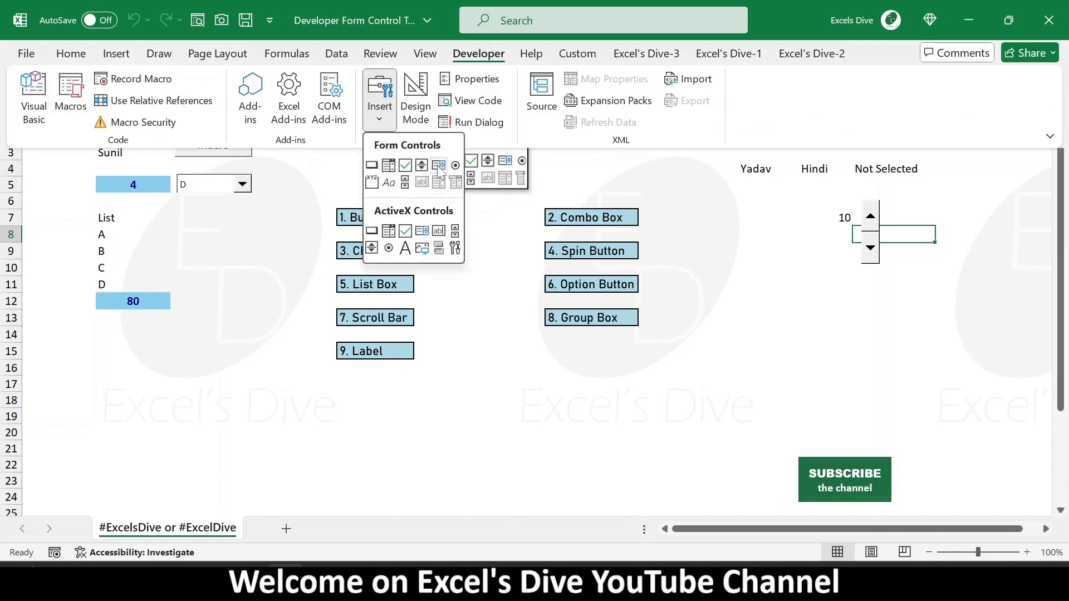
pyautogui.press('Escape')
pyautogui.press('Escape')
pyautogui.click(243, 185)
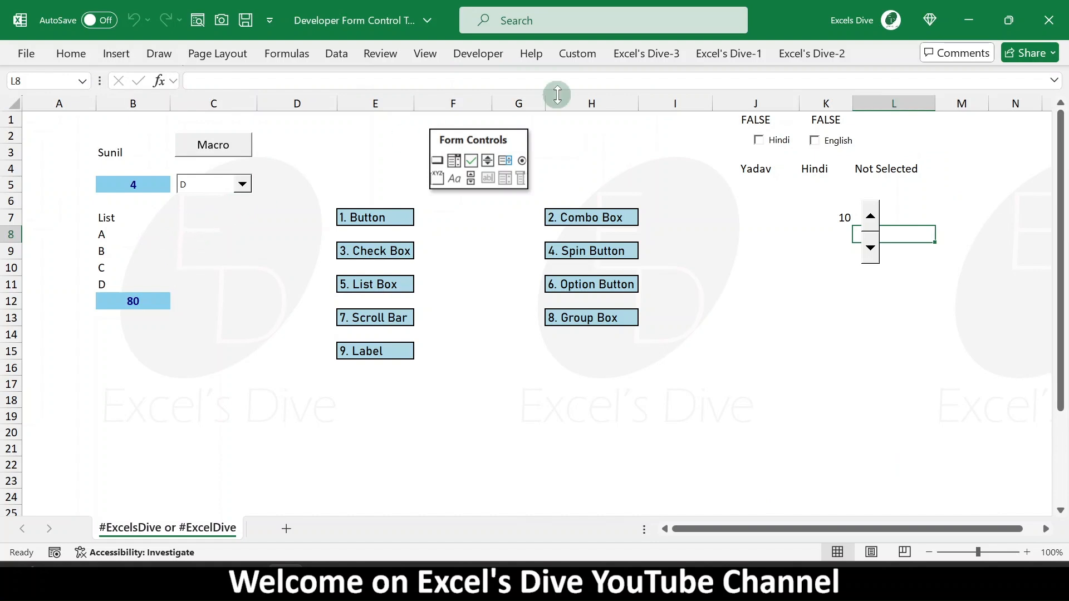
# - Insert a List Box form control in column C spanning about rows 7 to 11
pyautogui.click(476, 56)
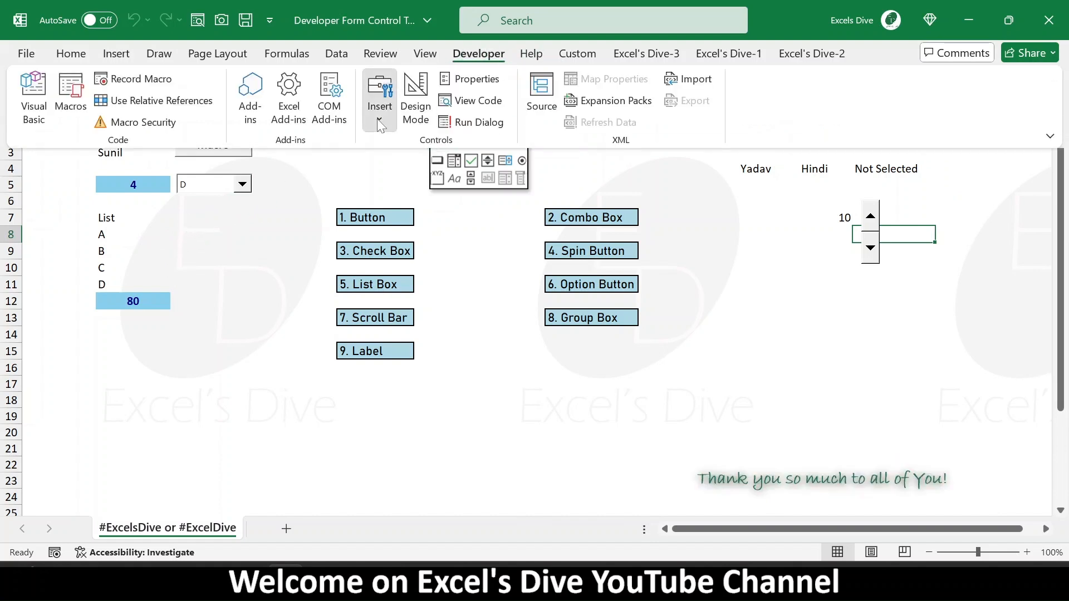
pyautogui.click(380, 103)
pyautogui.click(438, 167)
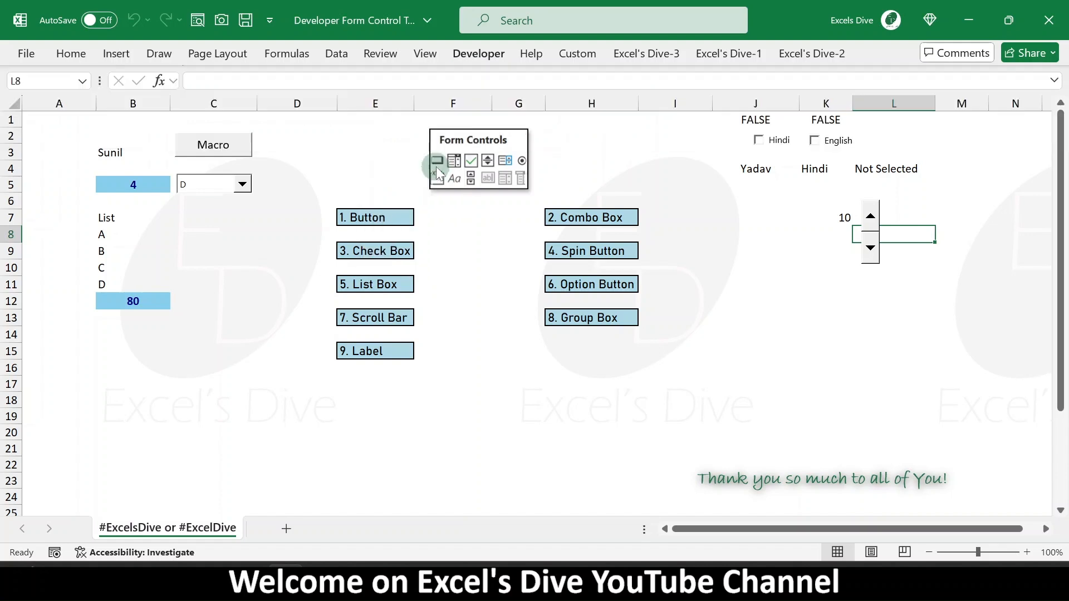
pyautogui.moveTo(180, 216); pyautogui.dragTo(251, 287)
# - Open the list box's control format and set its input range to B8:B11
pyautogui.rightClick(210, 256)
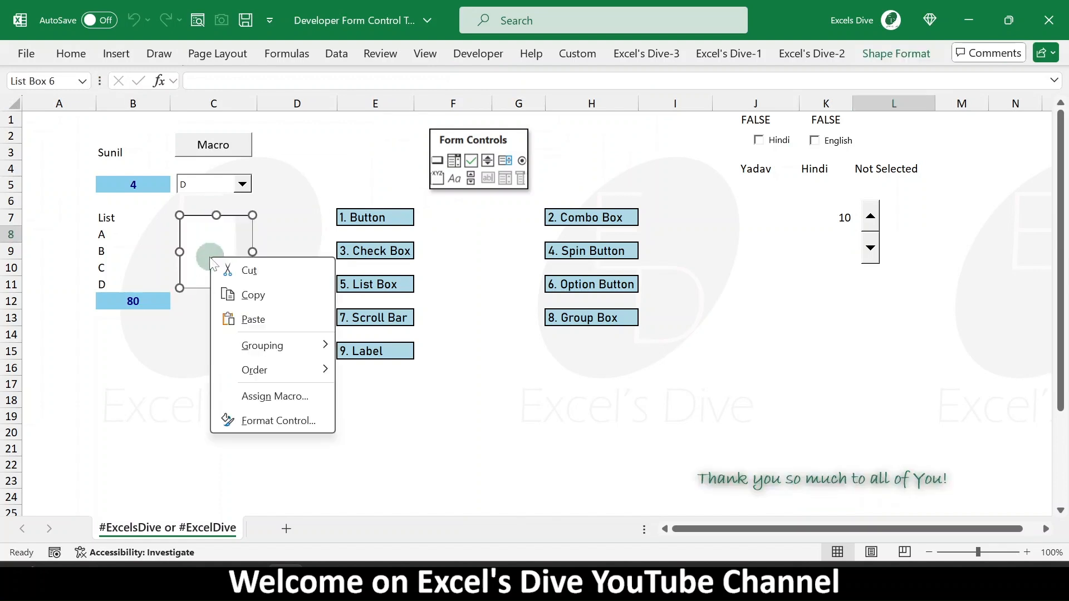
pyautogui.click(281, 421)
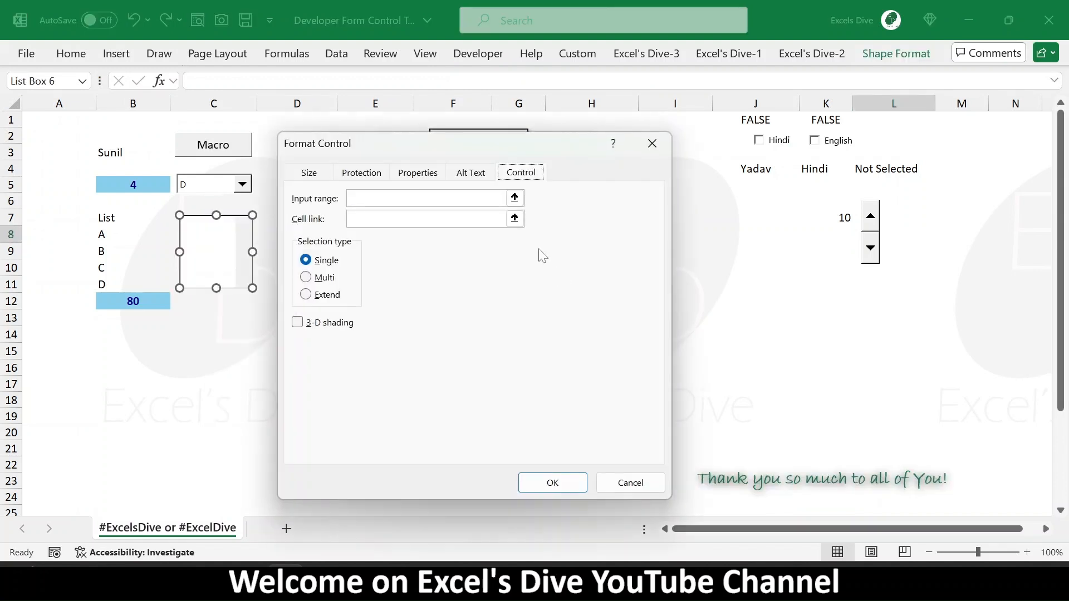
pyautogui.click(514, 197)
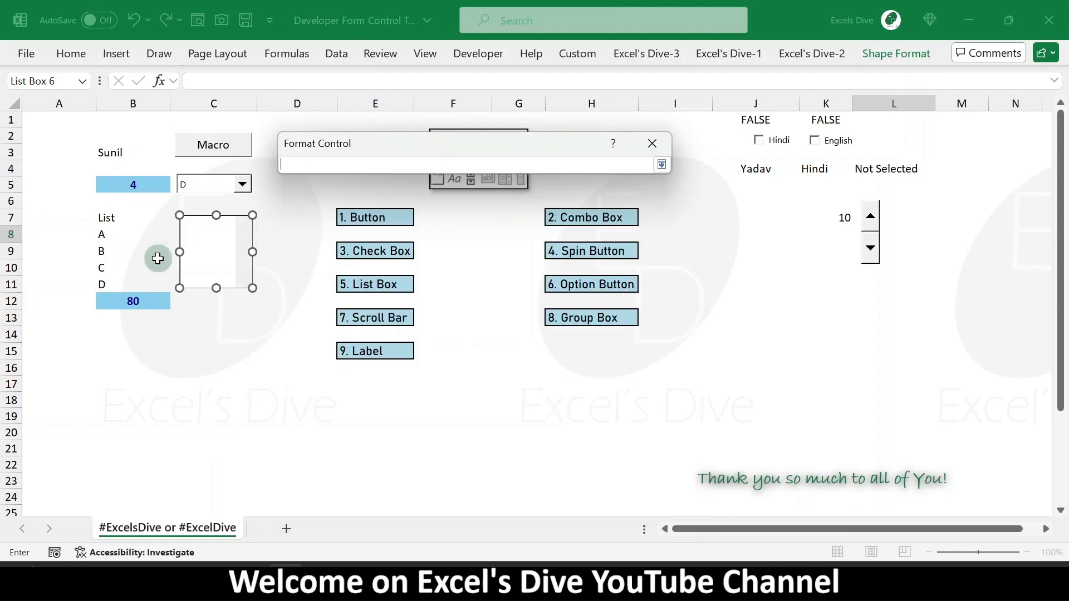
pyautogui.click(116, 236)
pyautogui.moveTo(116, 237); pyautogui.dragTo(115, 280)
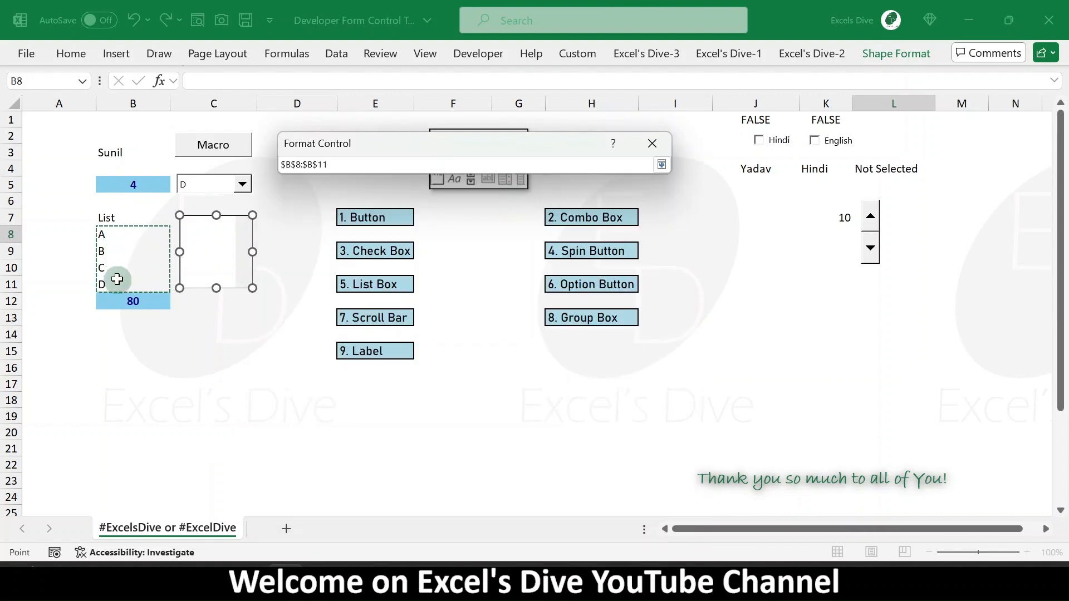
pyautogui.press('Return')
# - Link the list box to cell B5, turn on 3-D shading and confirm
pyautogui.click(514, 218)
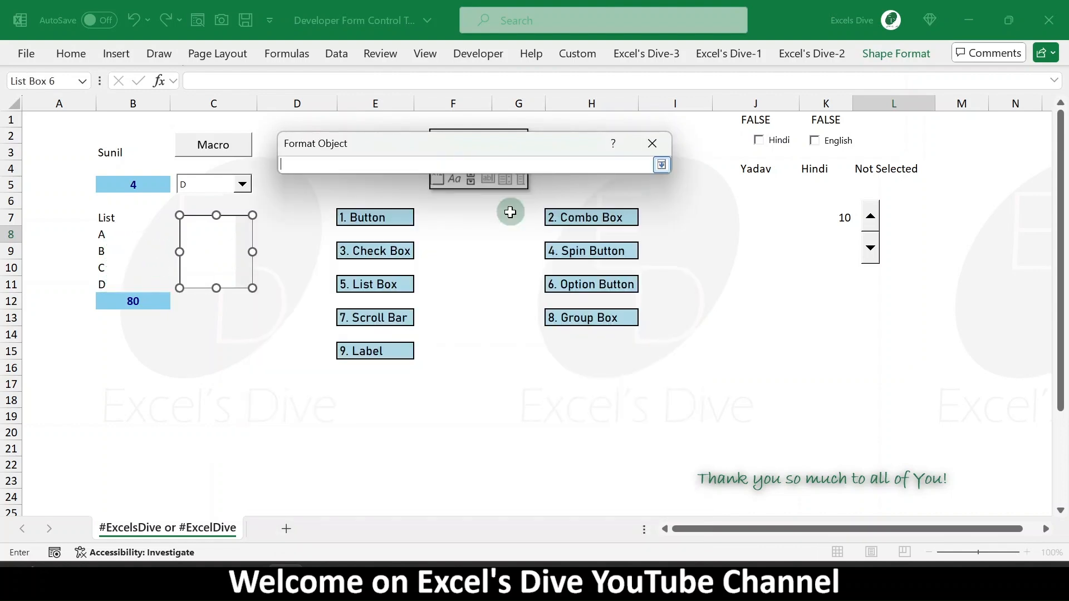
pyautogui.click(131, 185)
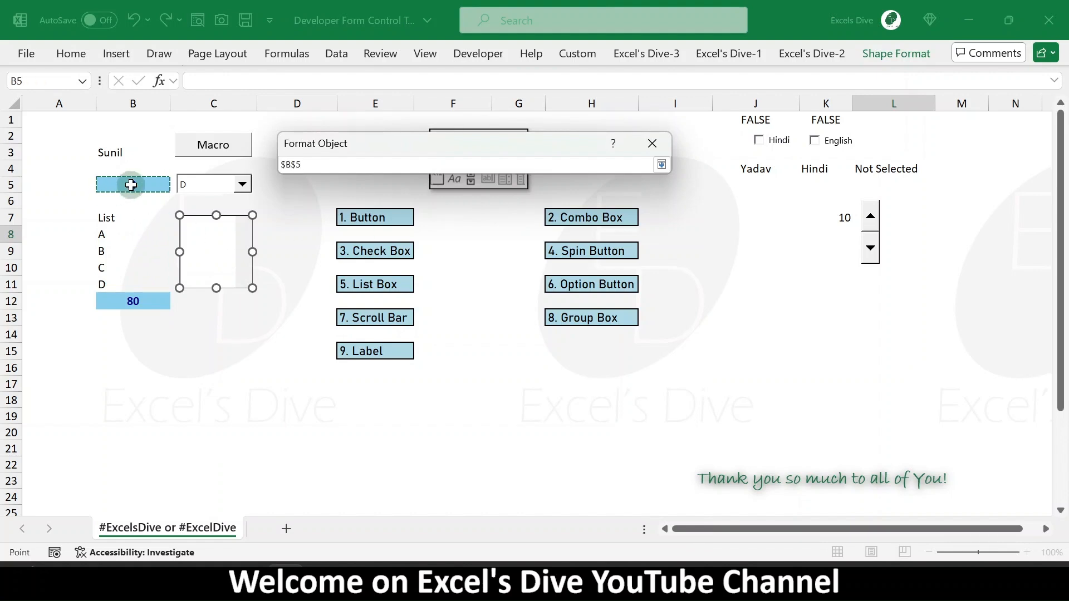
pyautogui.press('Return')
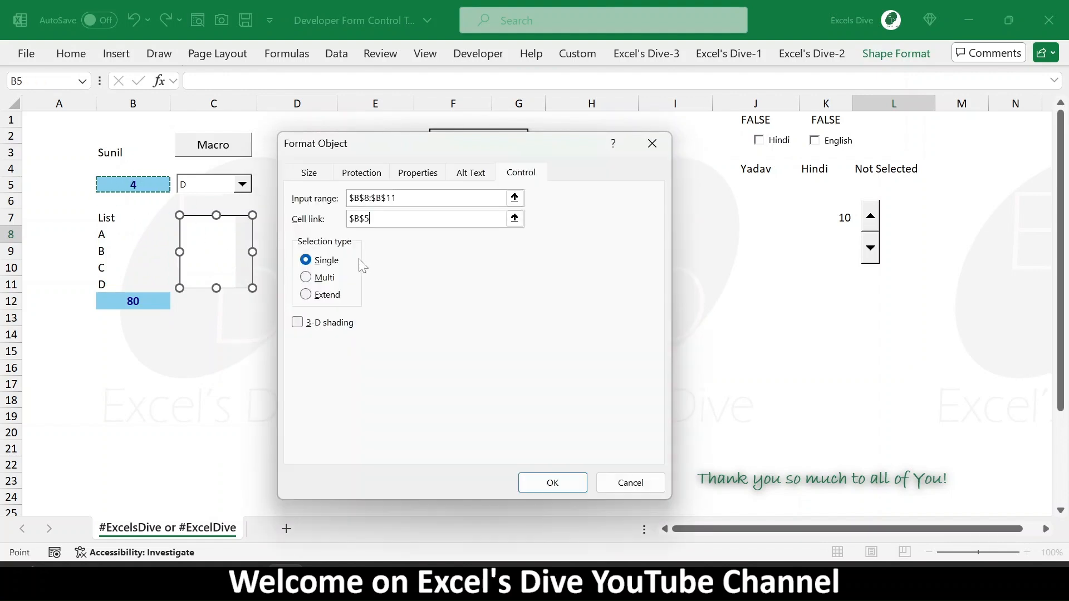
pyautogui.click(299, 324)
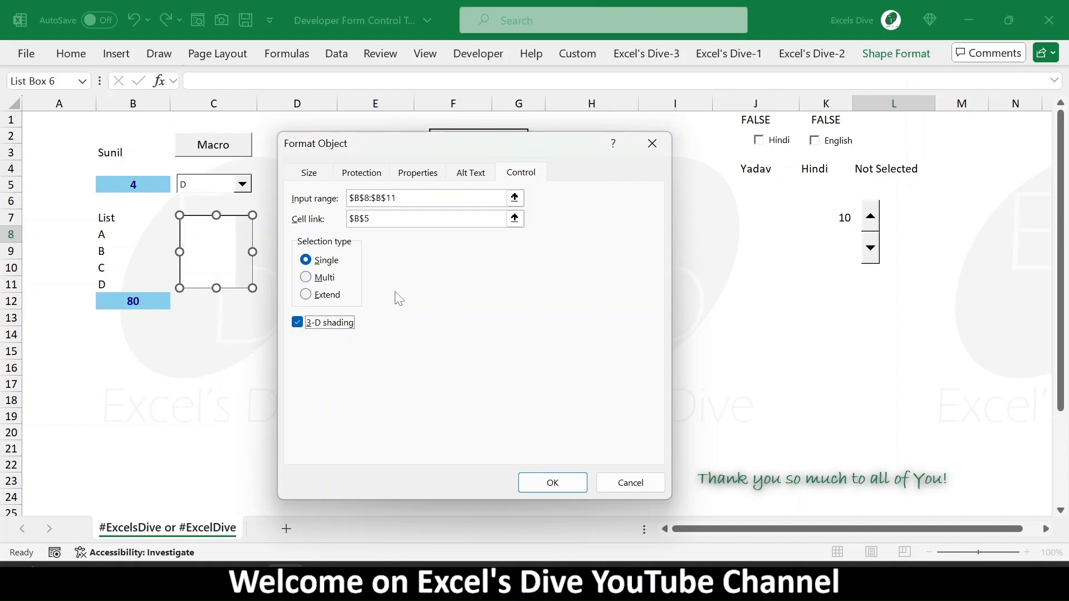
pyautogui.click(543, 485)
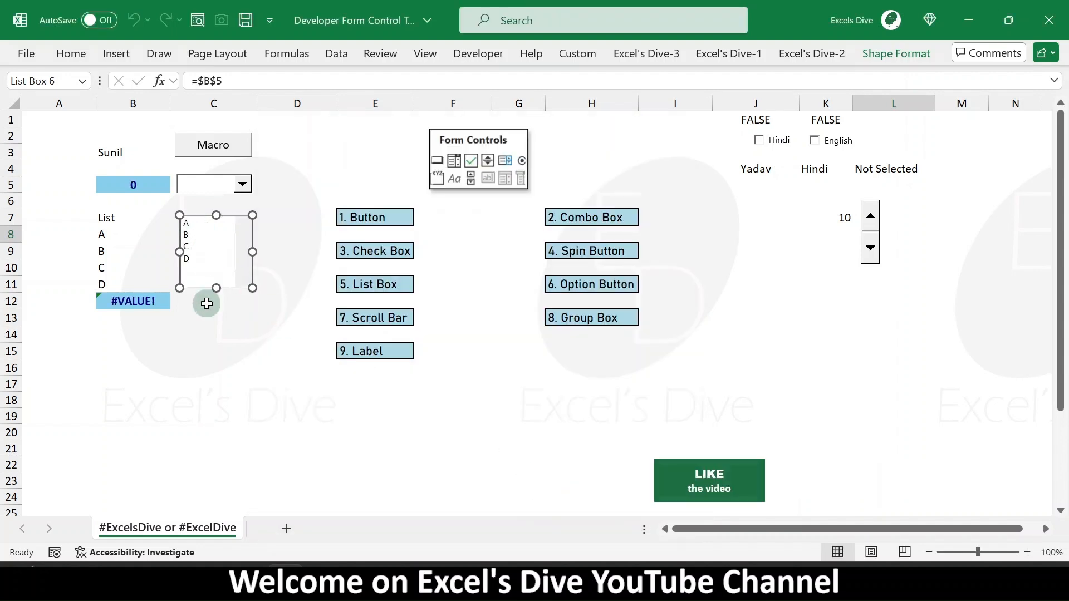
# - Test the list box by selecting items and inspect the CHOOSE formula in B12 and the linked cell B5
pyautogui.click(208, 301)
pyautogui.click(194, 229)
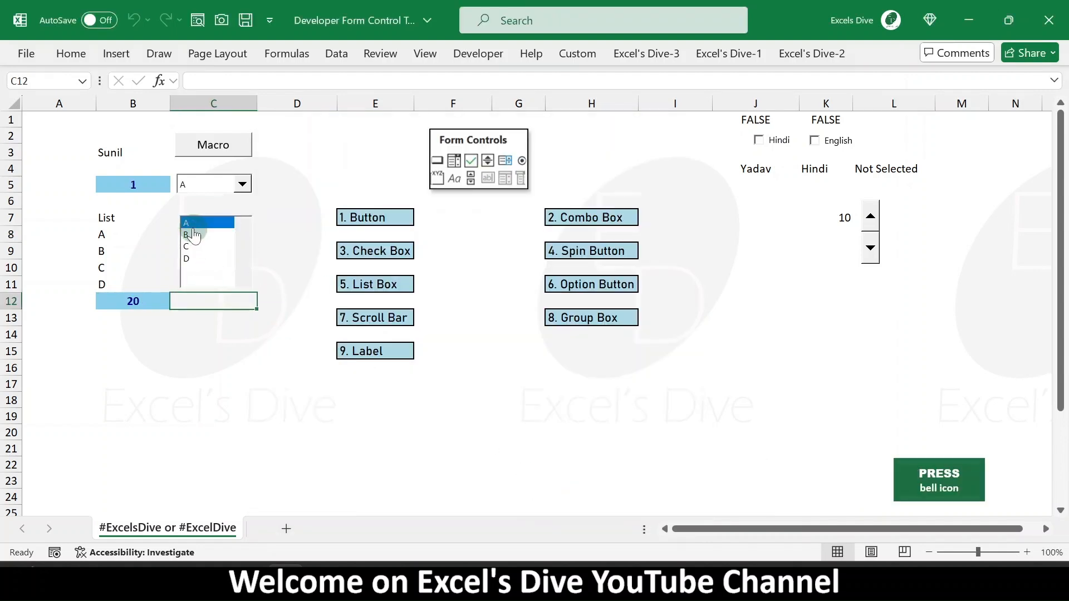
pyautogui.click(193, 235)
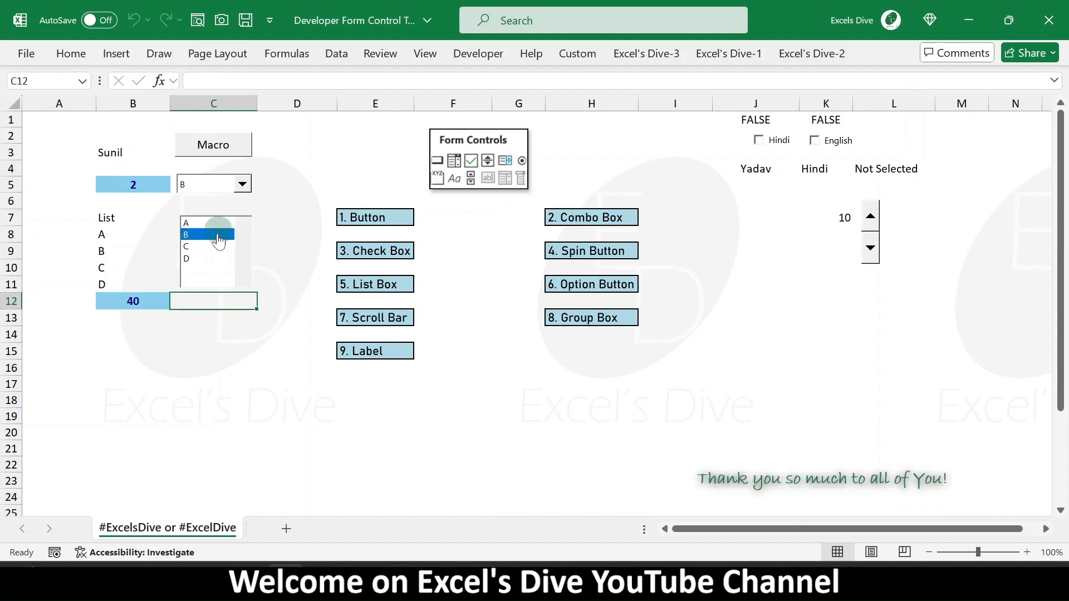
pyautogui.click(129, 299)
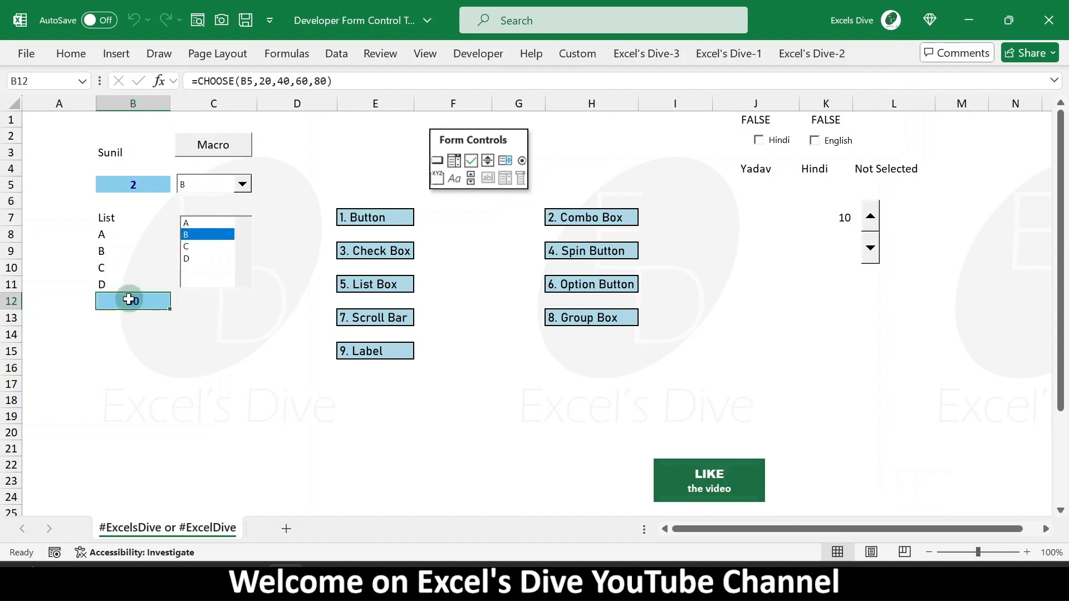
pyautogui.click(133, 184)
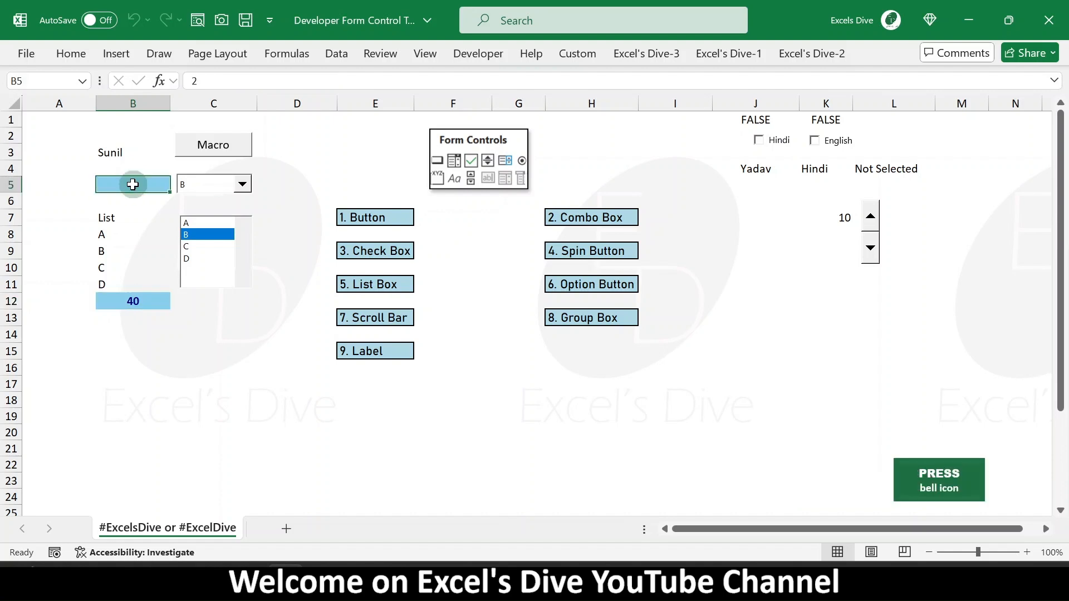
# - Test the list box and combo box together by selecting different items in each
pyautogui.click(192, 247)
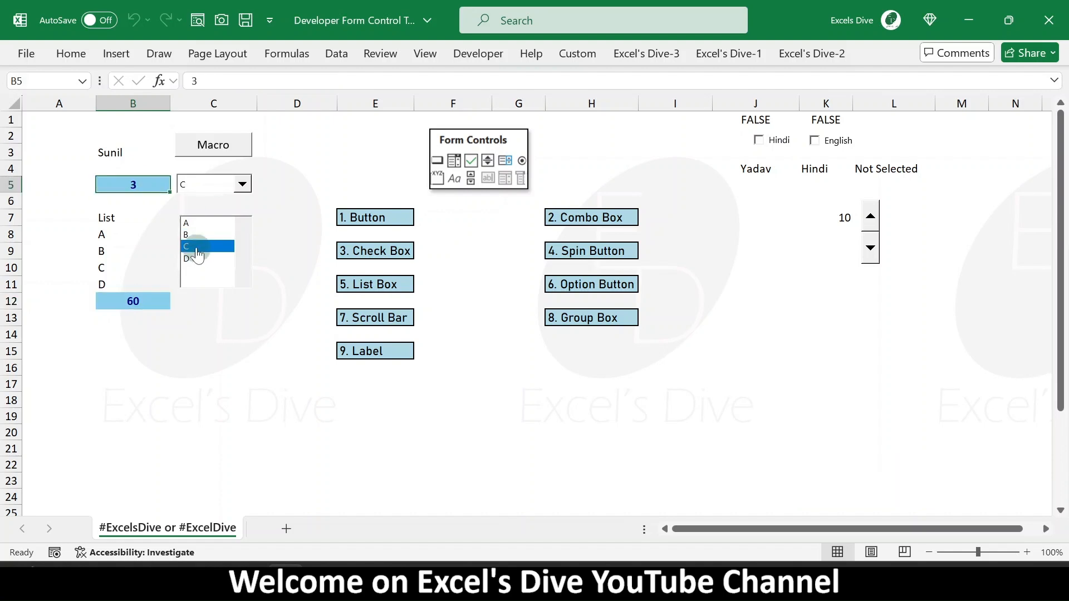
pyautogui.click(194, 258)
pyautogui.click(192, 222)
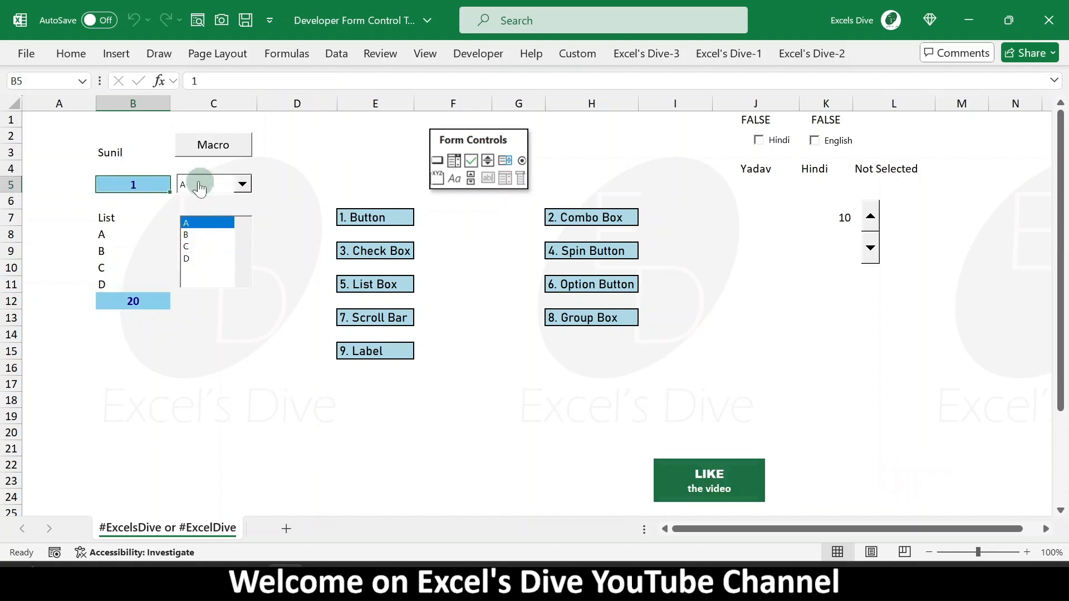
pyautogui.click(196, 236)
pyautogui.click(190, 246)
pyautogui.click(242, 184)
pyautogui.click(226, 214)
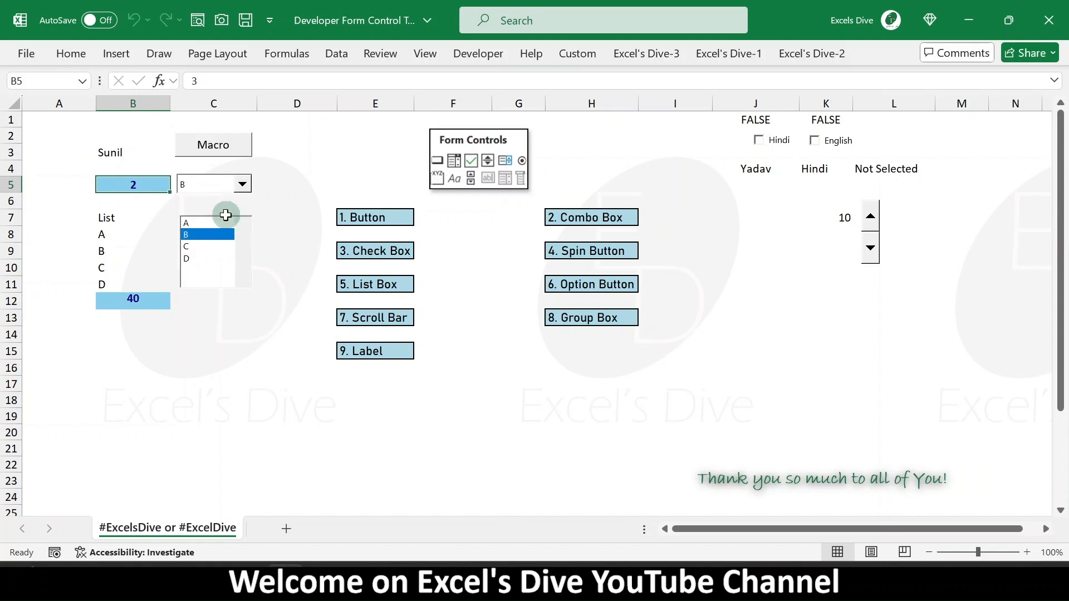
pyautogui.click(195, 259)
pyautogui.click(194, 248)
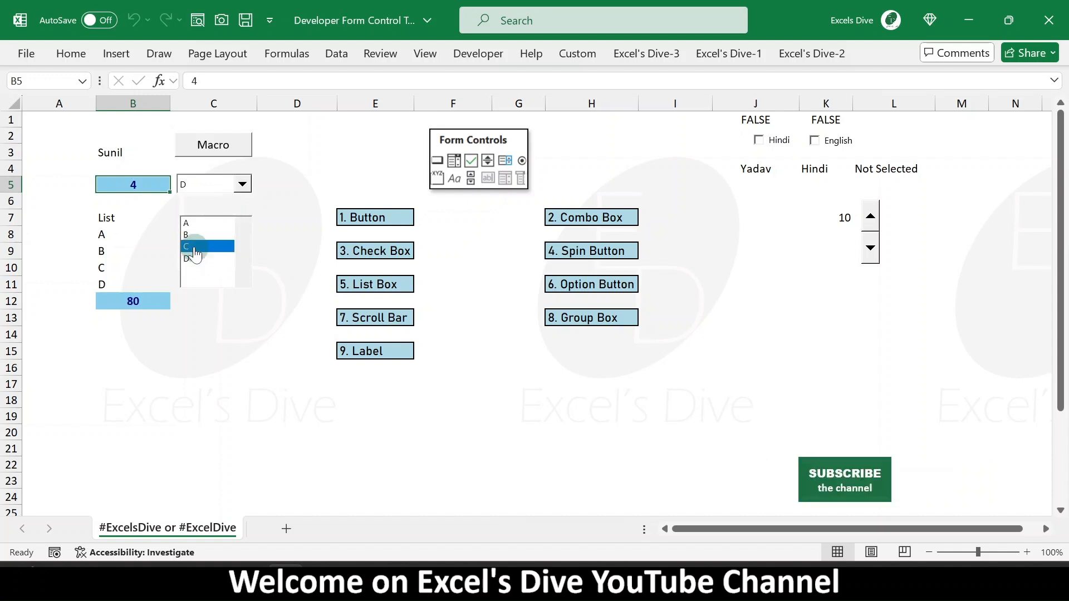
pyautogui.click(197, 236)
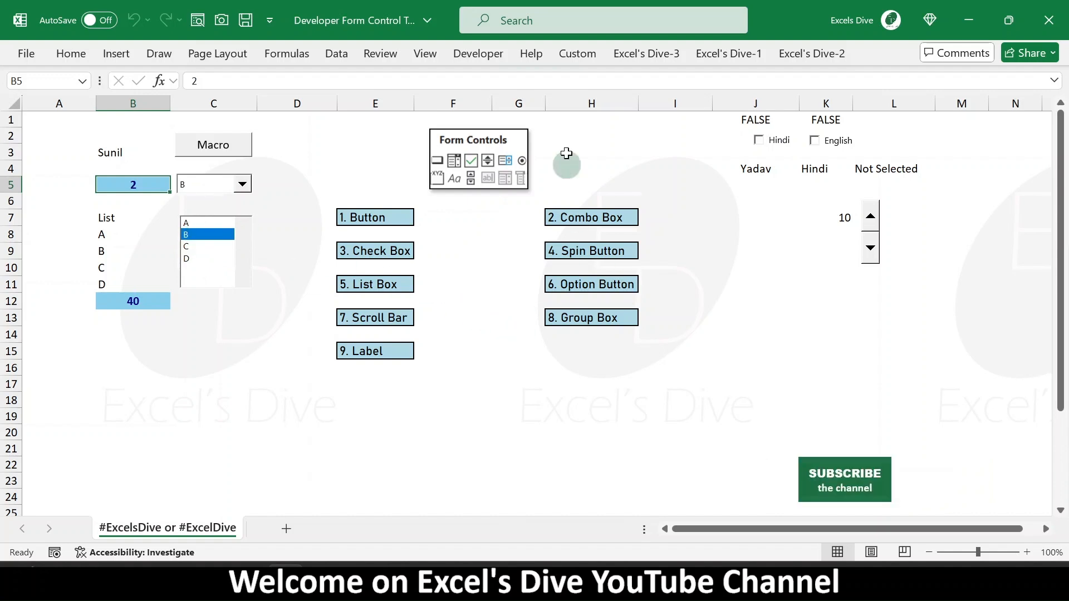
# - Insert an Option Button form control in row 14 under the list and label it Male
pyautogui.click(476, 56)
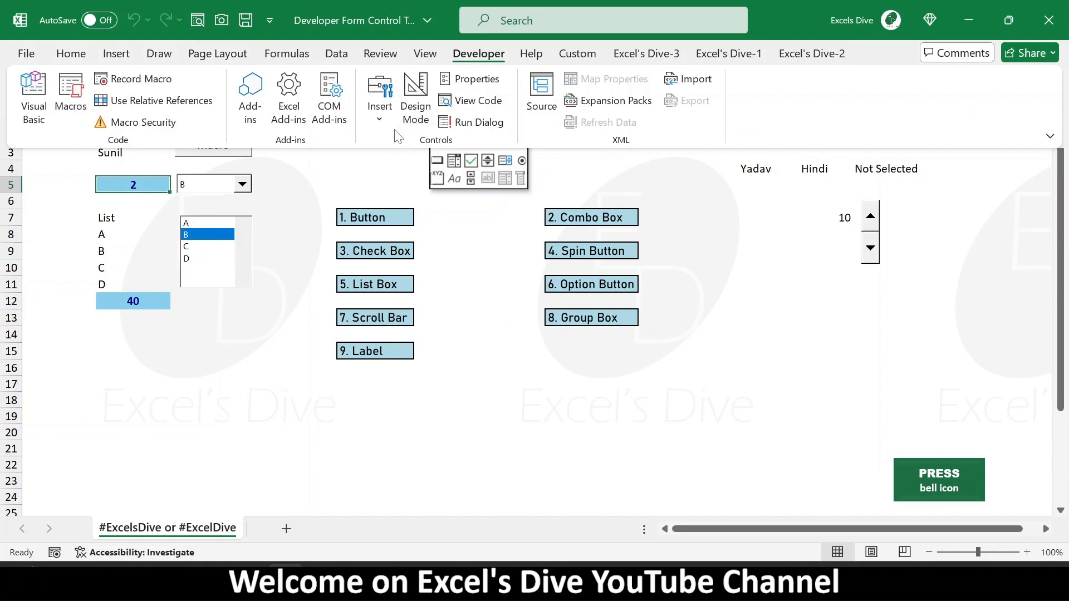
pyautogui.click(385, 126)
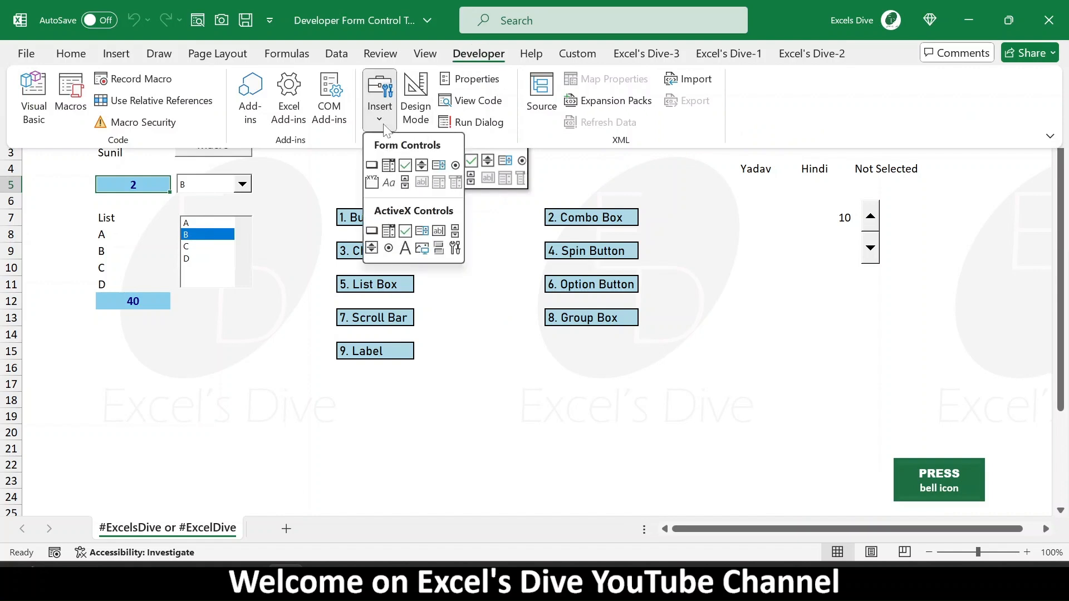
pyautogui.click(455, 165)
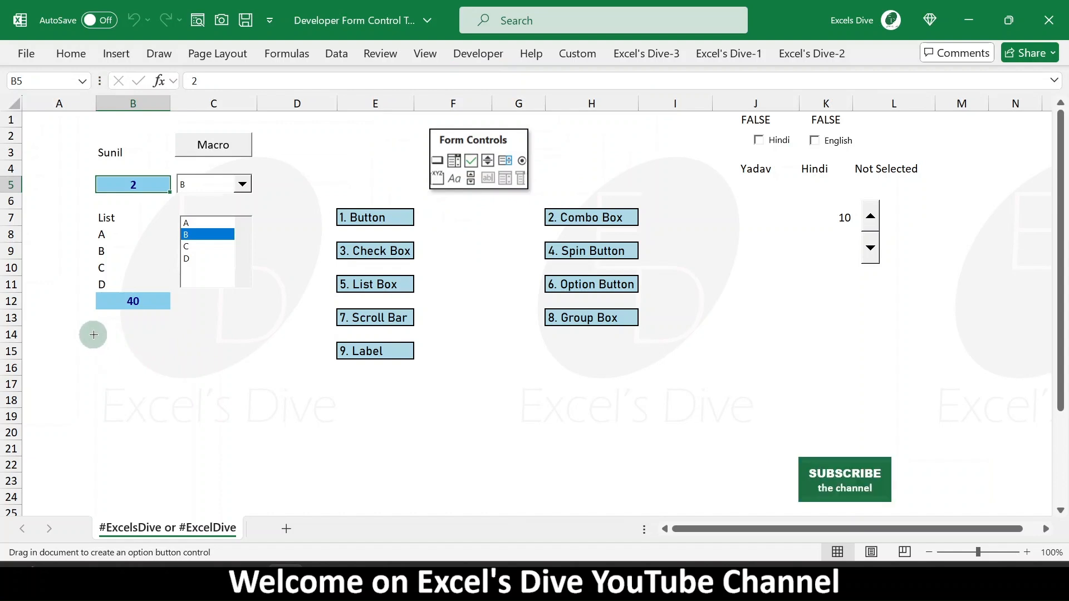
pyautogui.moveTo(102, 334); pyautogui.dragTo(162, 351)
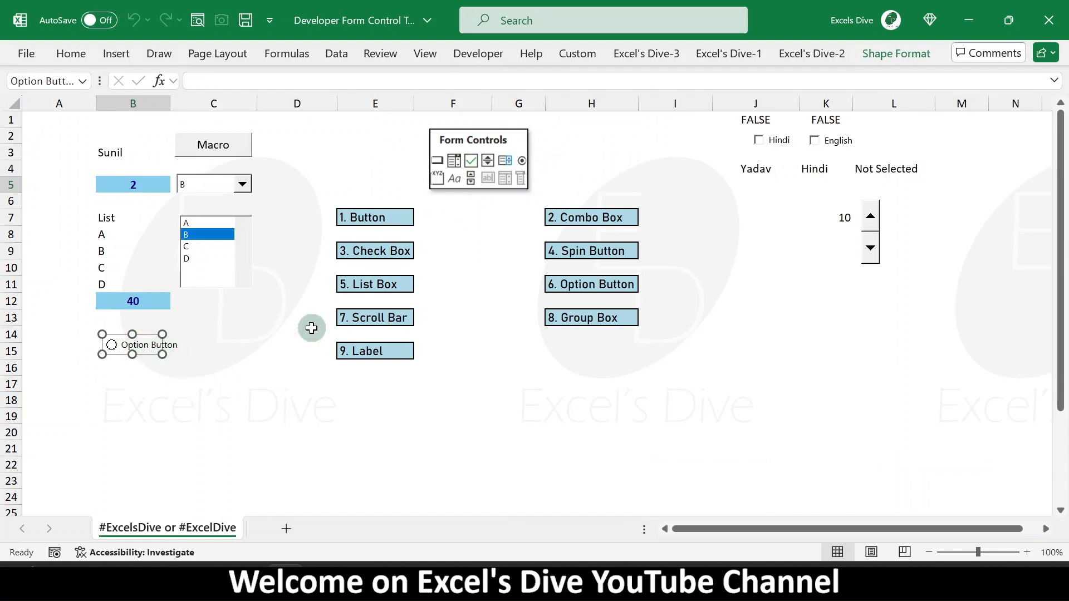
pyautogui.click(119, 345)
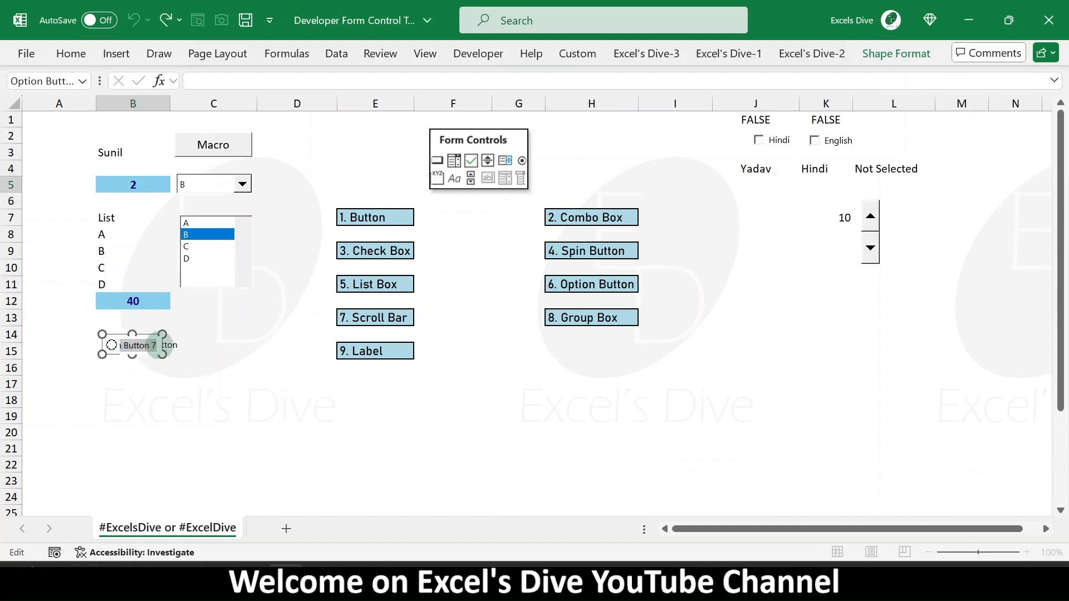
pyautogui.write('Male')
pyautogui.click(222, 389)
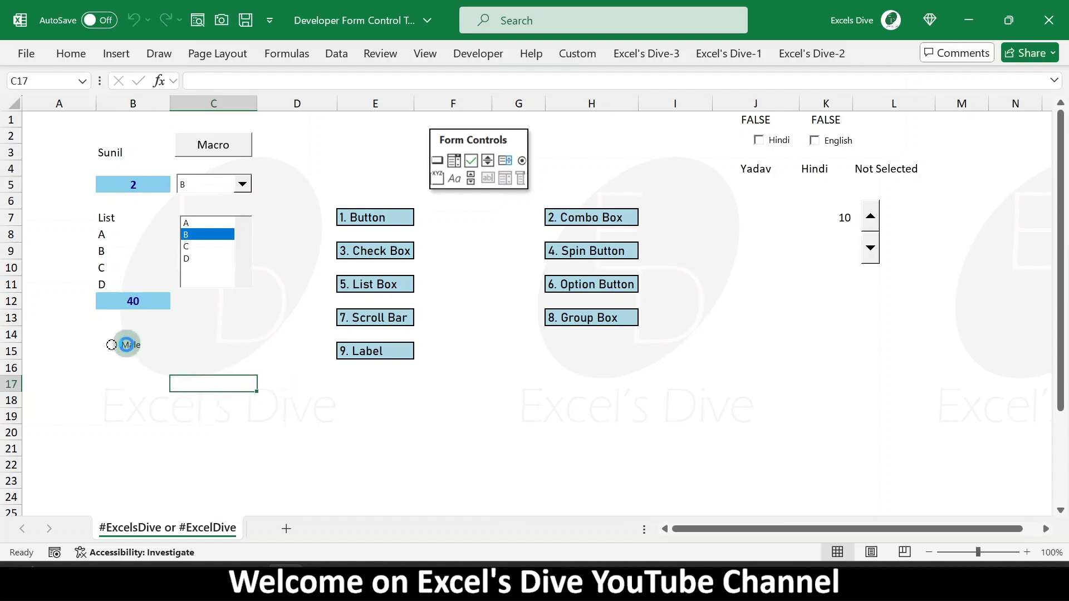
# - Duplicate the option button, place the copy beside it and relabel it Female
pyautogui.rightClick(128, 346)
pyautogui.click(343, 365)
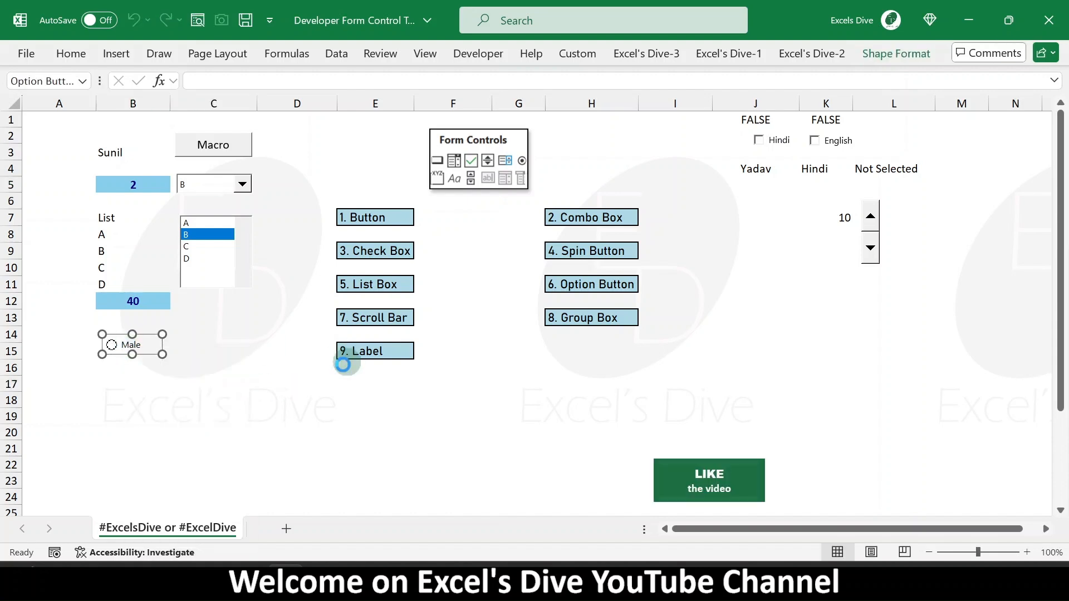
pyautogui.hotkey('ctrl', 'd')
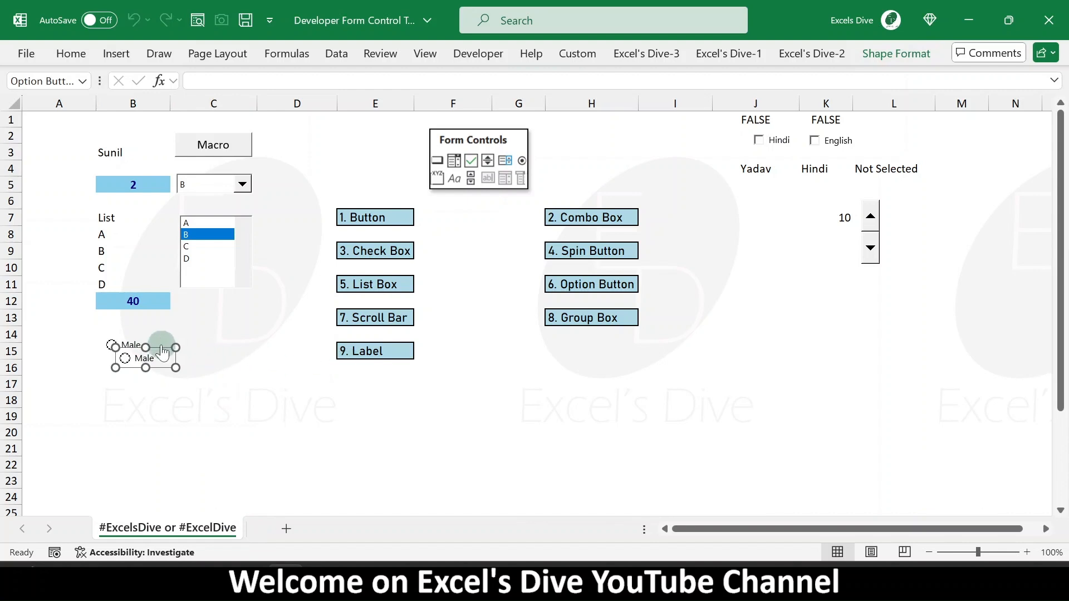
pyautogui.rightClick(166, 352)
pyautogui.press('Escape')
pyautogui.moveTo(159, 349); pyautogui.dragTo(186, 339)
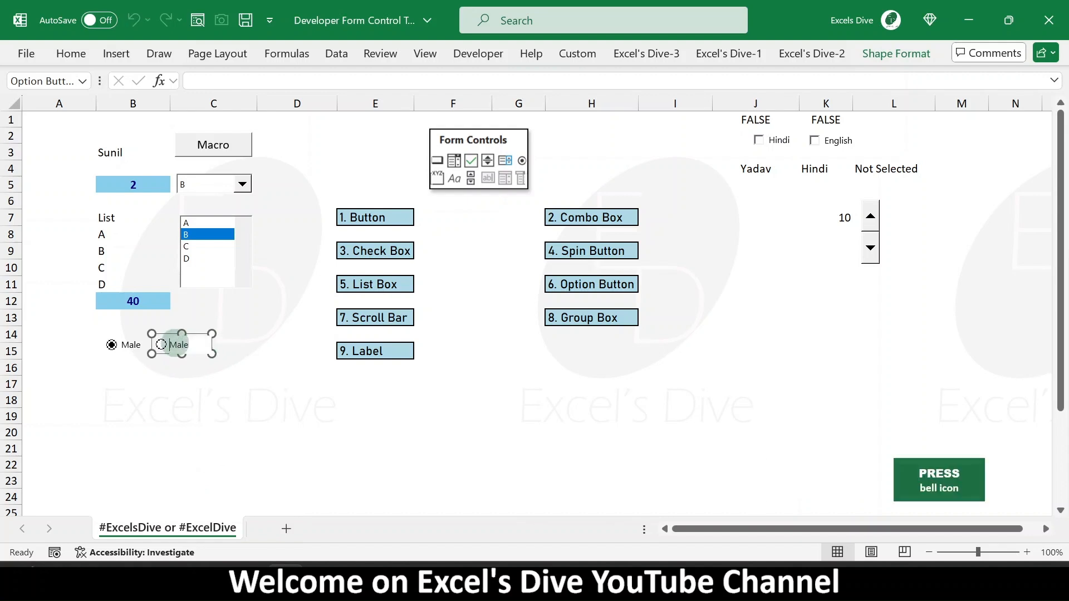
pyautogui.click(181, 343)
pyautogui.doubleClick(180, 344)
pyautogui.write('Fem')
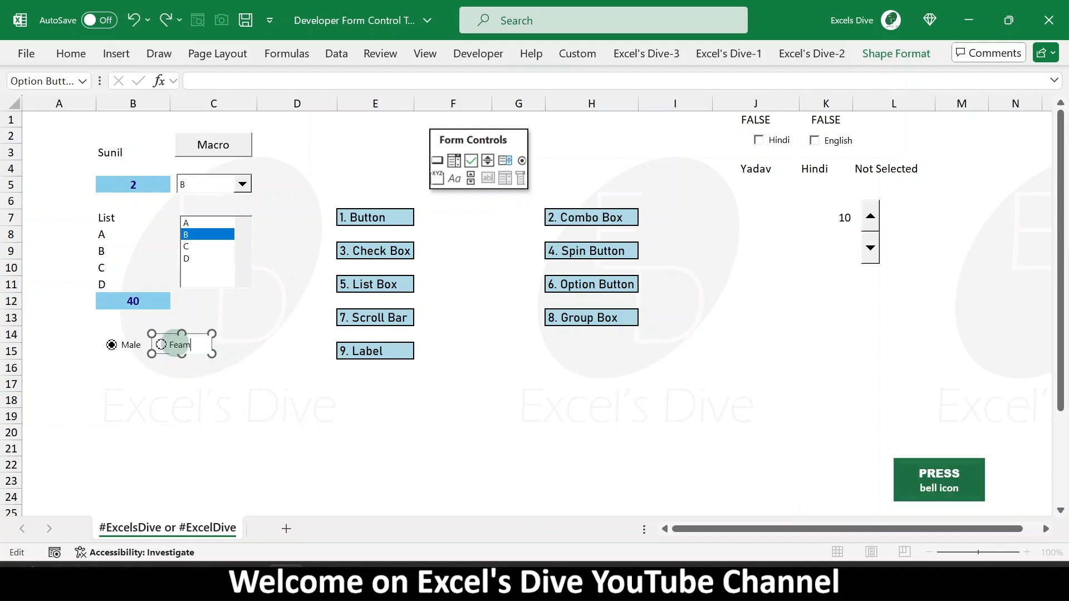
pyautogui.click(212, 414)
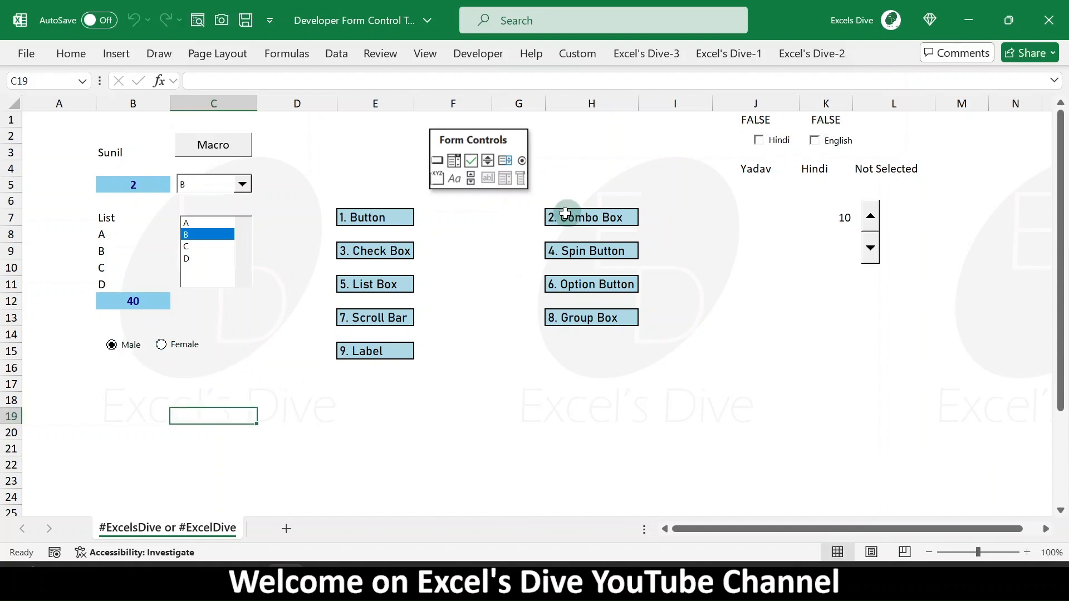
# - Link the Male option button to cell B17 with 3-D shading in its control format
pyautogui.rightClick(126, 352)
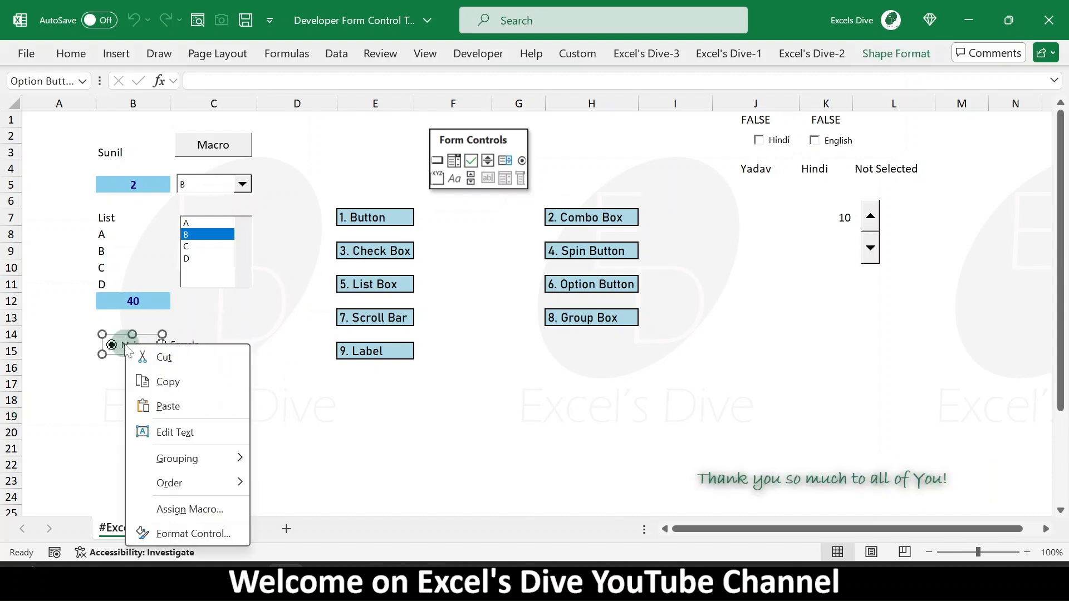
pyautogui.click(194, 533)
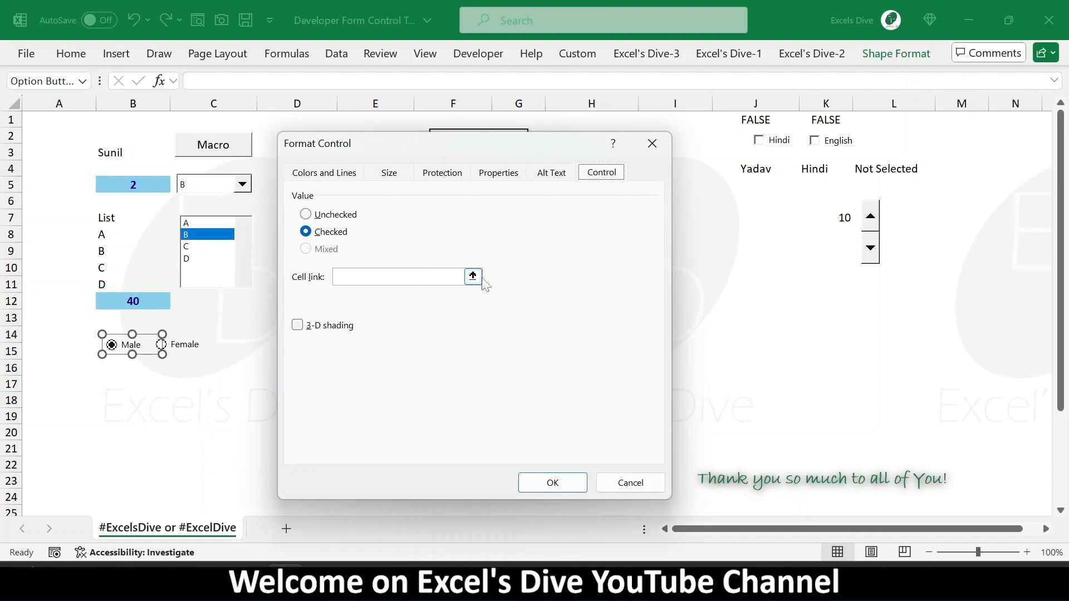
pyautogui.click(472, 276)
pyautogui.click(110, 378)
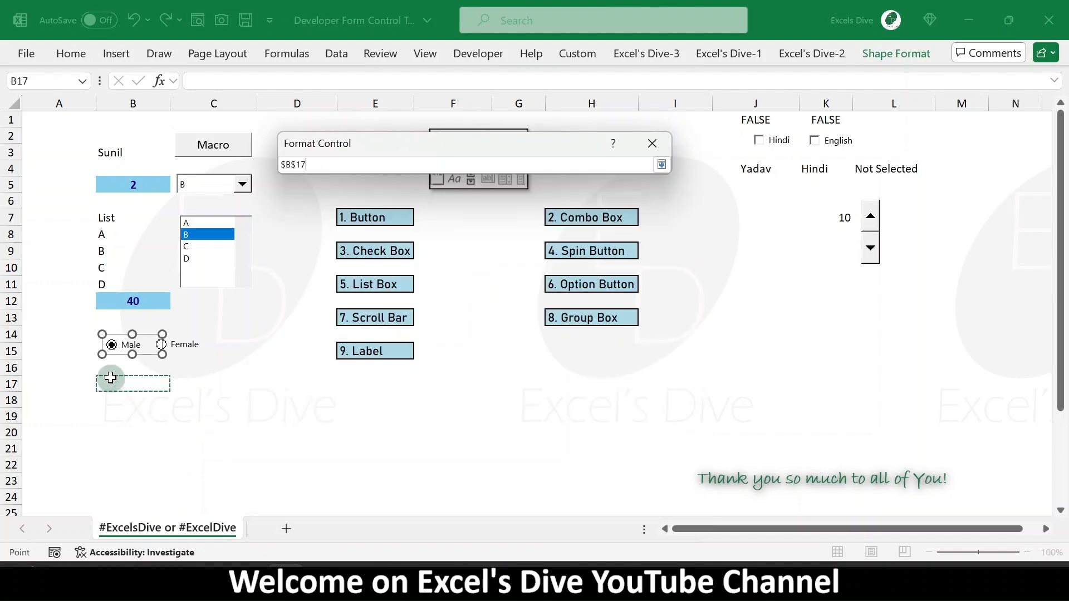
pyautogui.press('Return')
pyautogui.click(339, 327)
pyautogui.click(551, 482)
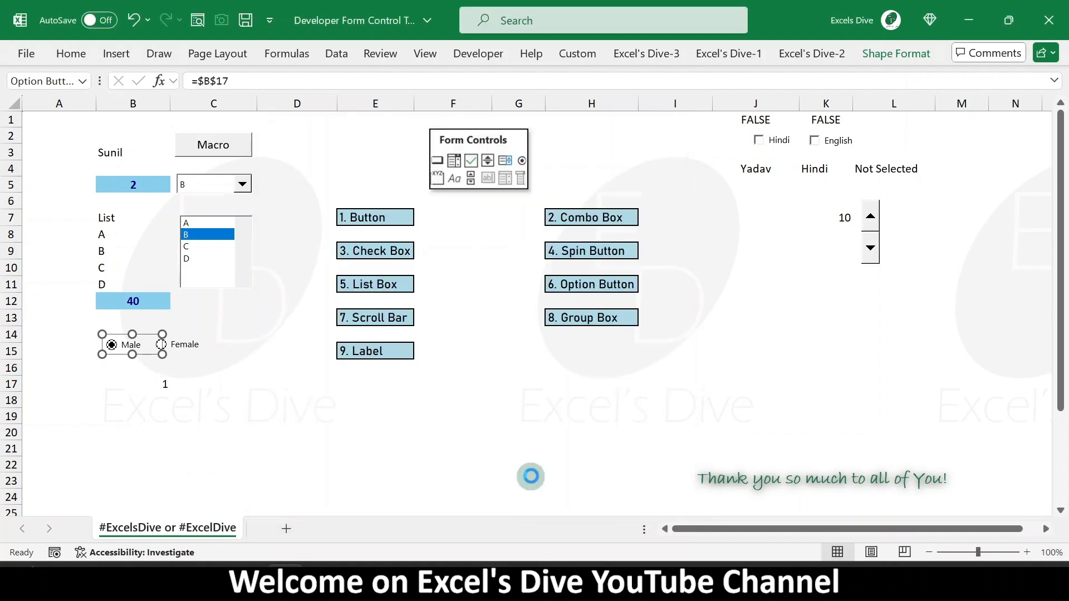
# - Inspect the Female option button's control format, then toggle between the Male and Female options
pyautogui.click(142, 381)
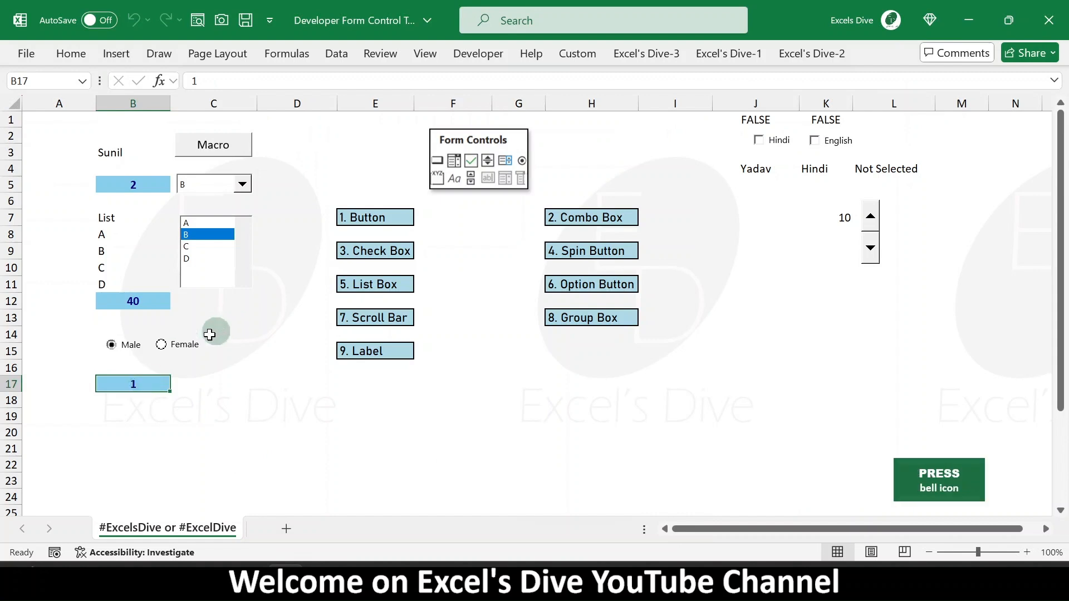
pyautogui.rightClick(186, 349)
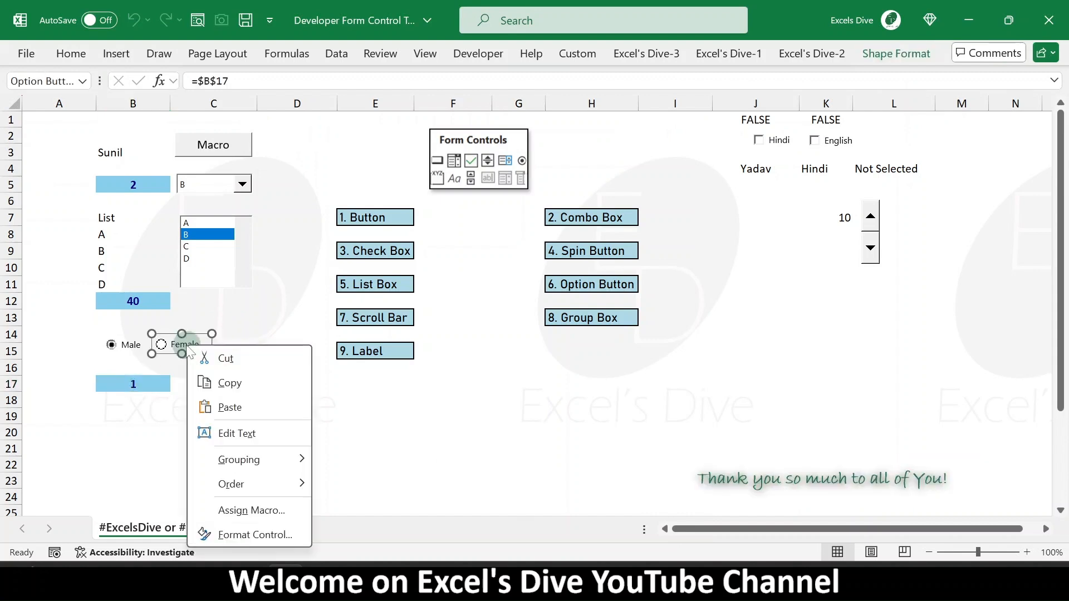
pyautogui.click(254, 534)
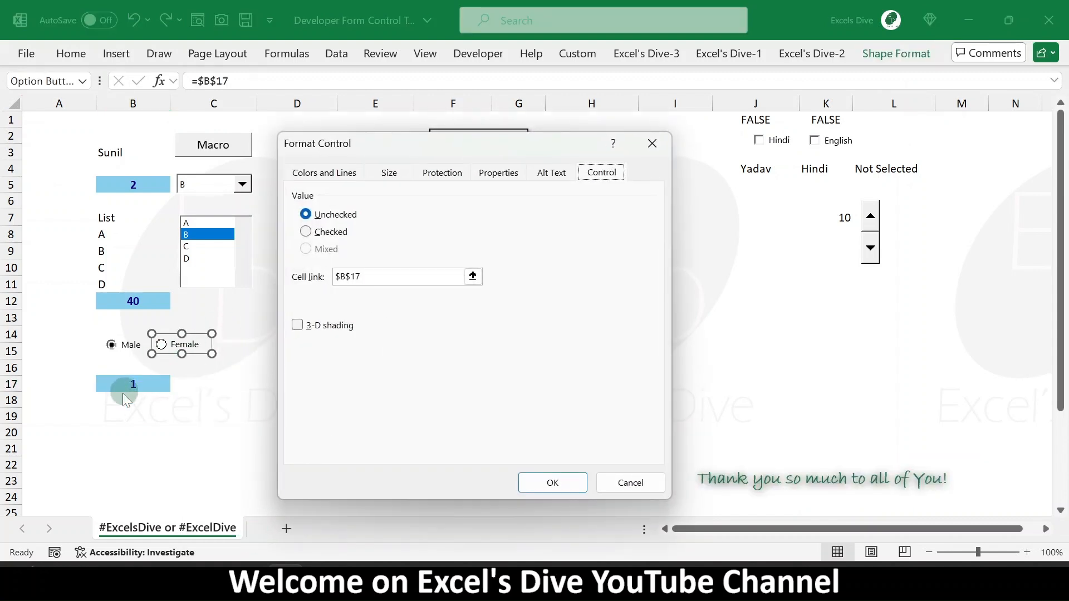
pyautogui.click(630, 483)
pyautogui.click(214, 420)
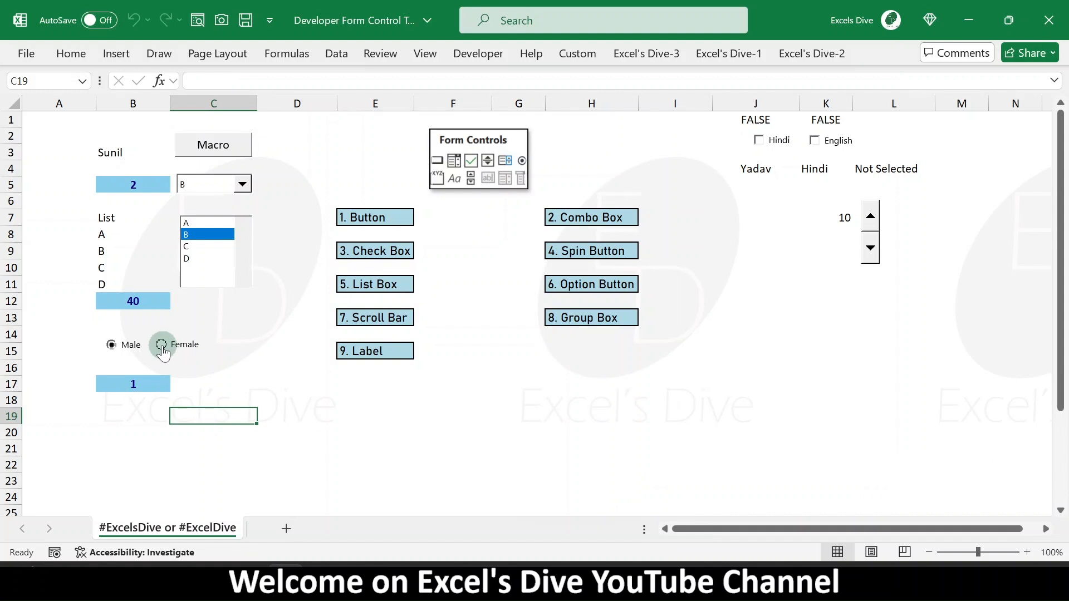
pyautogui.click(111, 345)
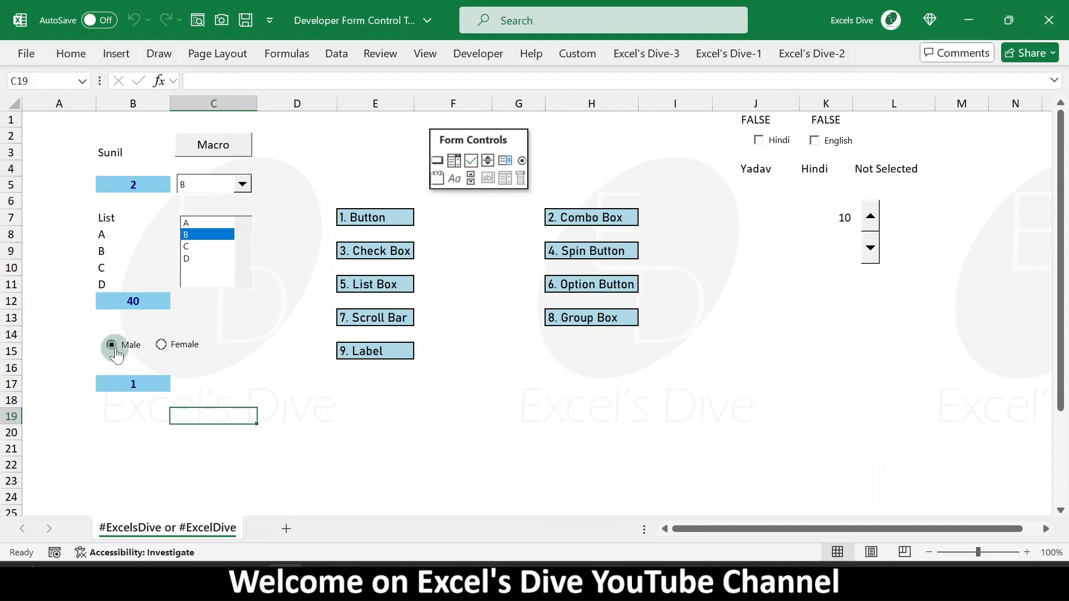
pyautogui.click(161, 345)
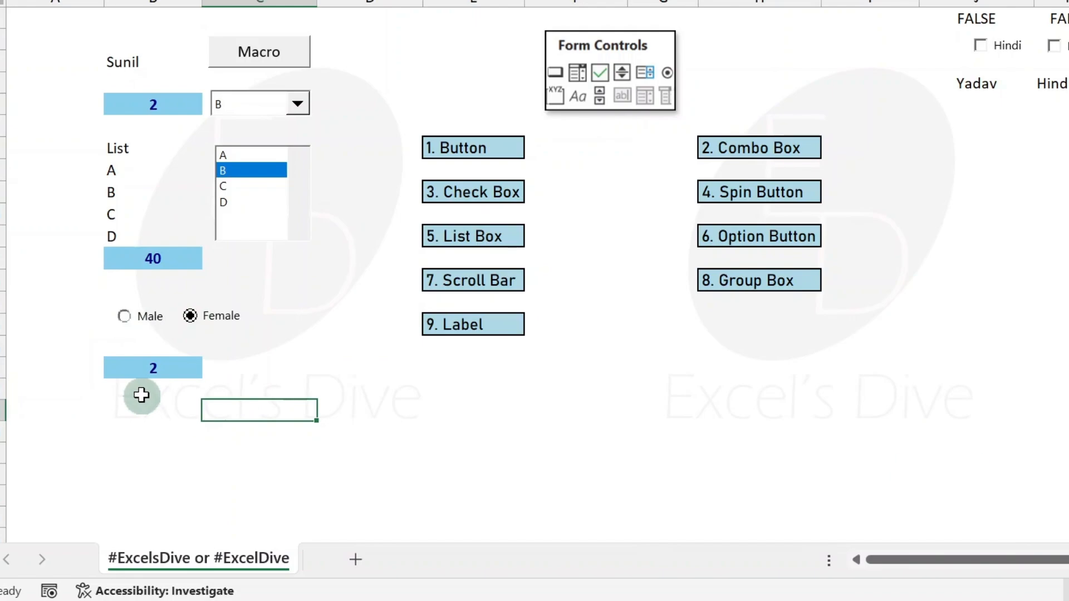
# - Enter =IF(B17=1,"Male","Female") in B18 to show the selected gender as text
pyautogui.click(141, 395)
pyautogui.write('=IF(')
pyautogui.press('Up')
pyautogui.write('=1,"Ma')
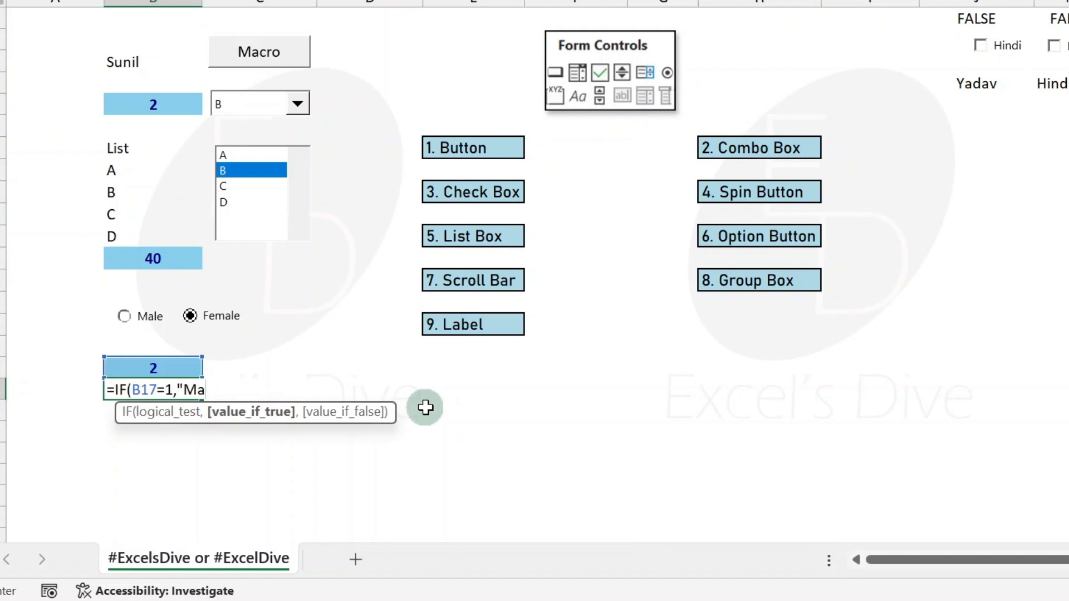
pyautogui.write('le","Female"')
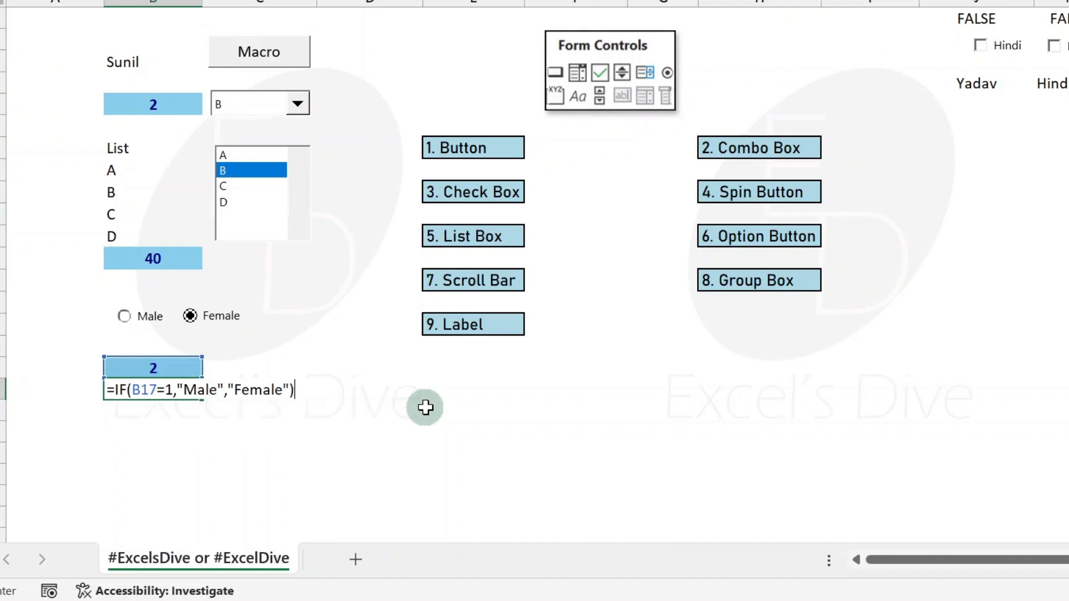
pyautogui.press('Return')
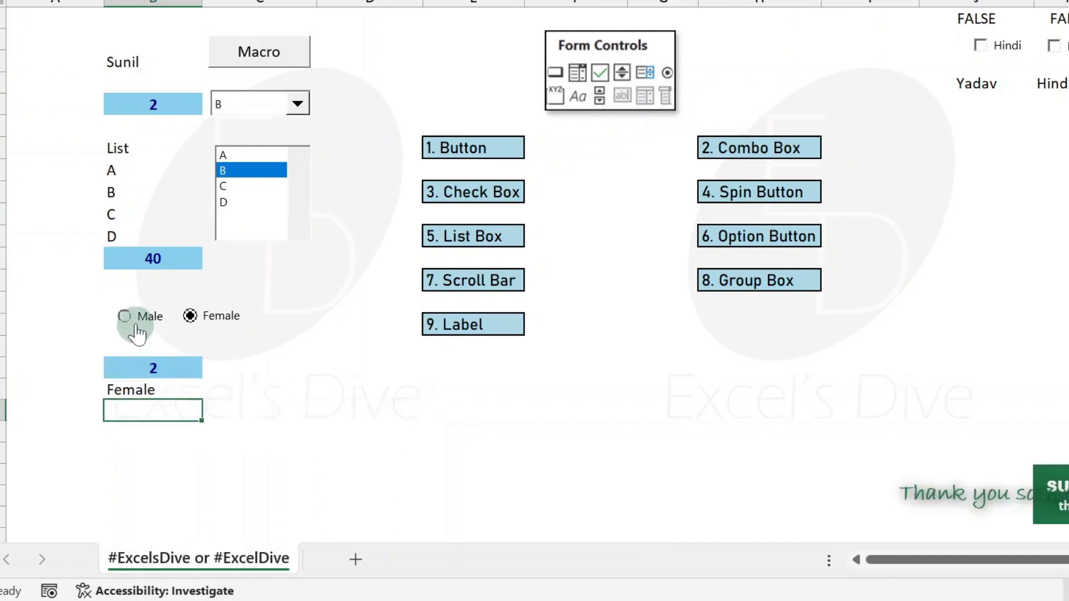
# - Toggle the Male and Female option buttons to test the IF formula result
pyautogui.click(137, 333)
pyautogui.click(204, 324)
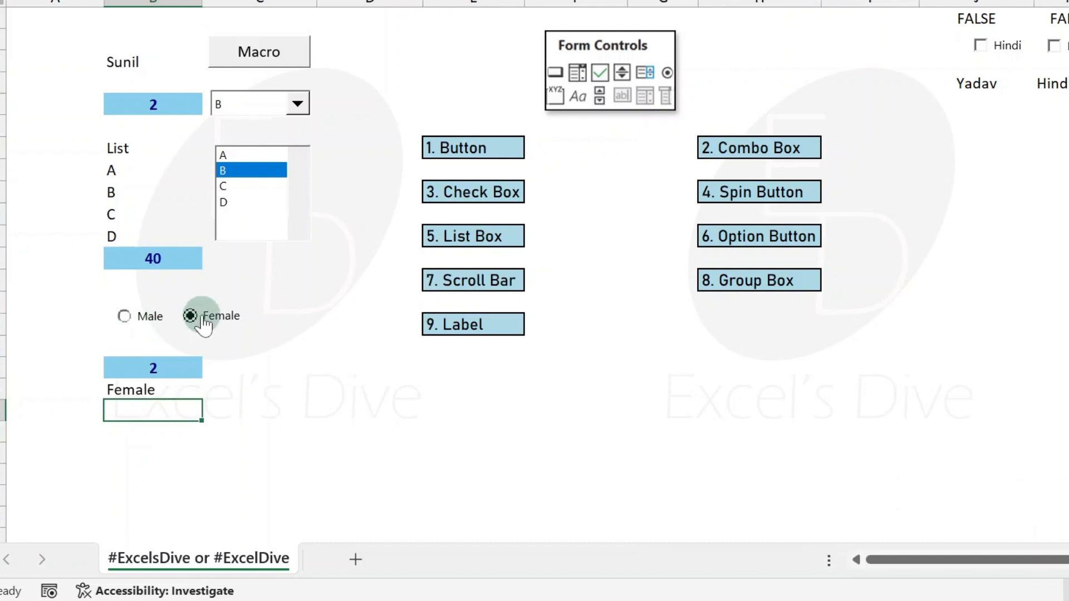
pyautogui.click(148, 317)
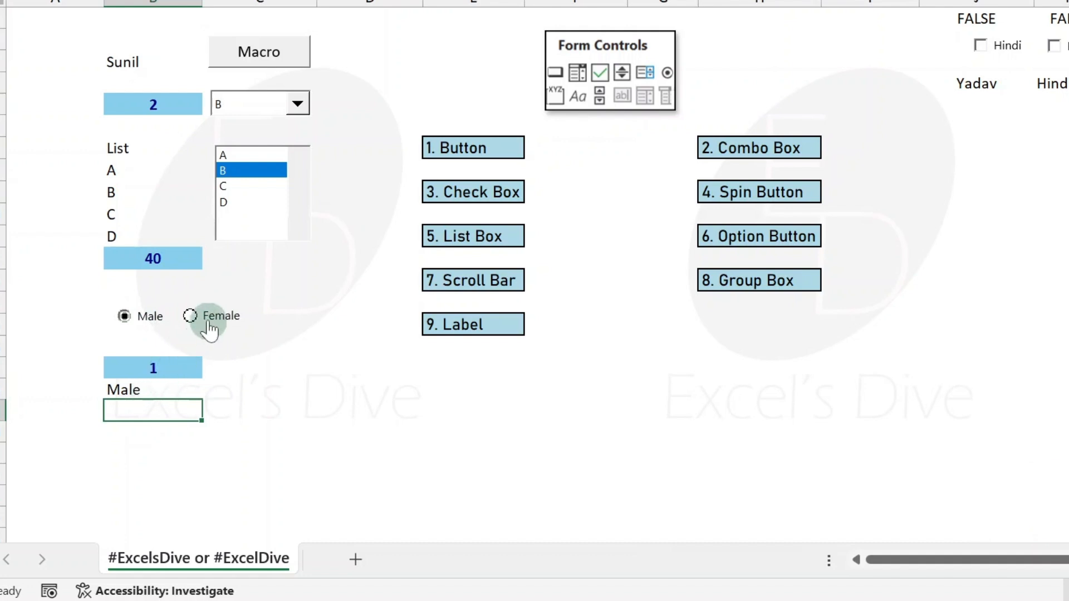
pyautogui.click(155, 365)
pyautogui.click(205, 323)
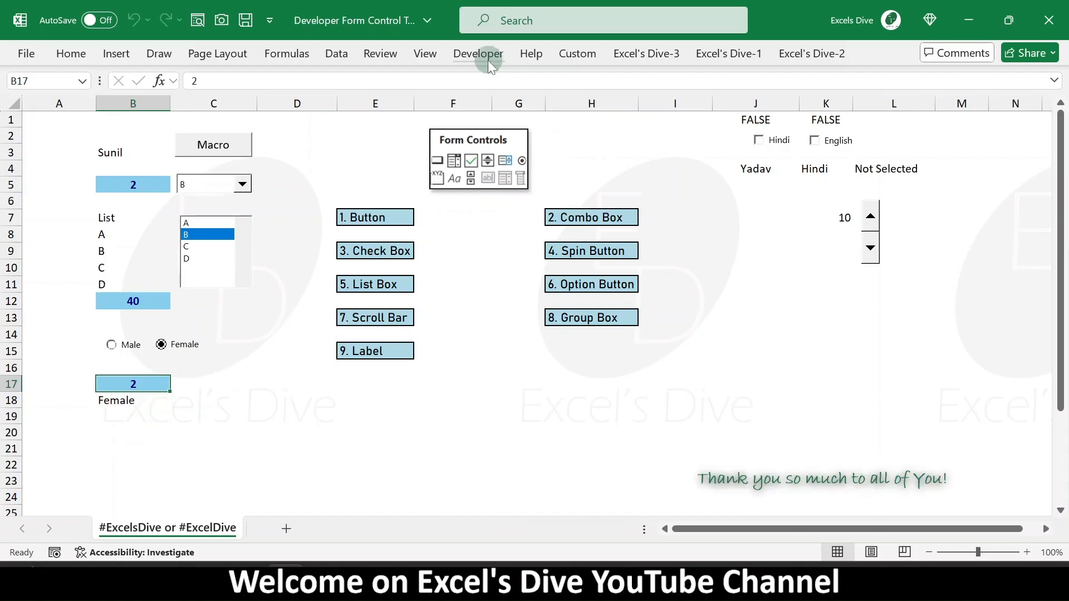
# - Insert a vertical Scroll Bar form control spanning about rows 13 to 19 beside the option buttons
pyautogui.click(487, 60)
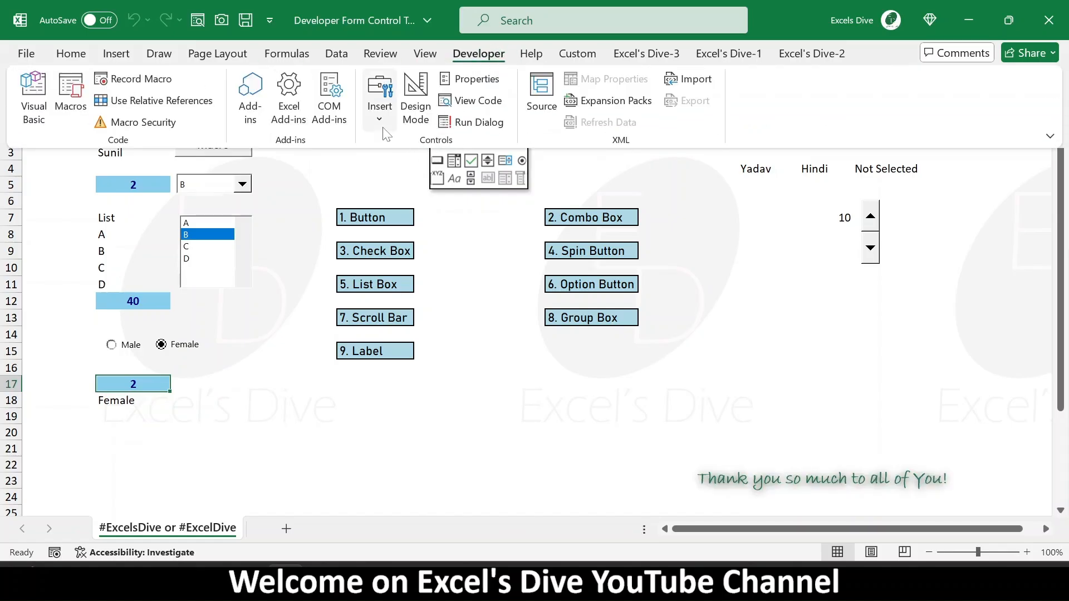
pyautogui.click(379, 109)
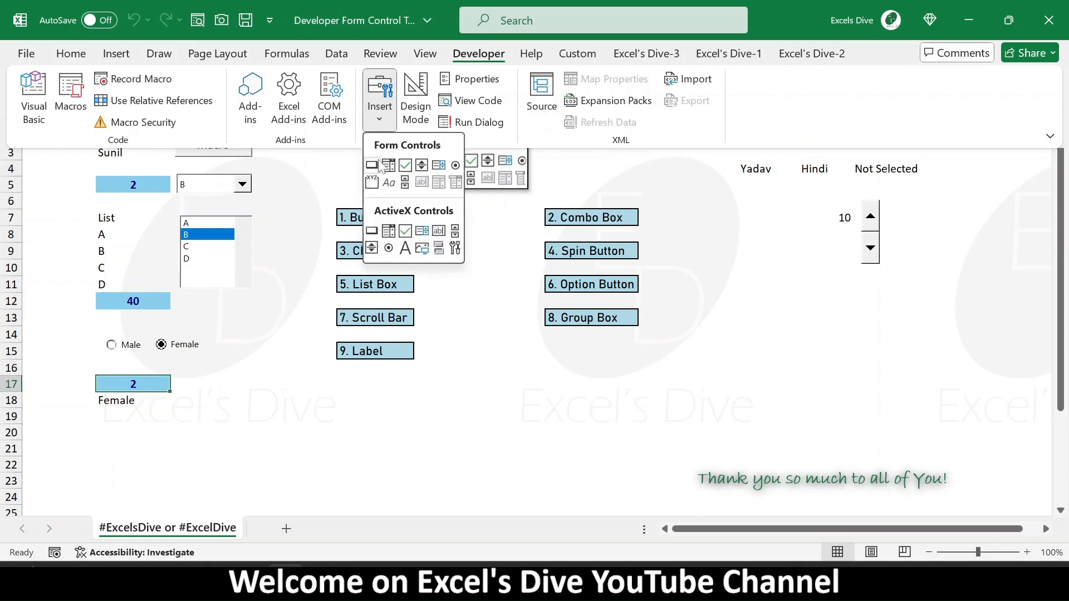
pyautogui.click(405, 185)
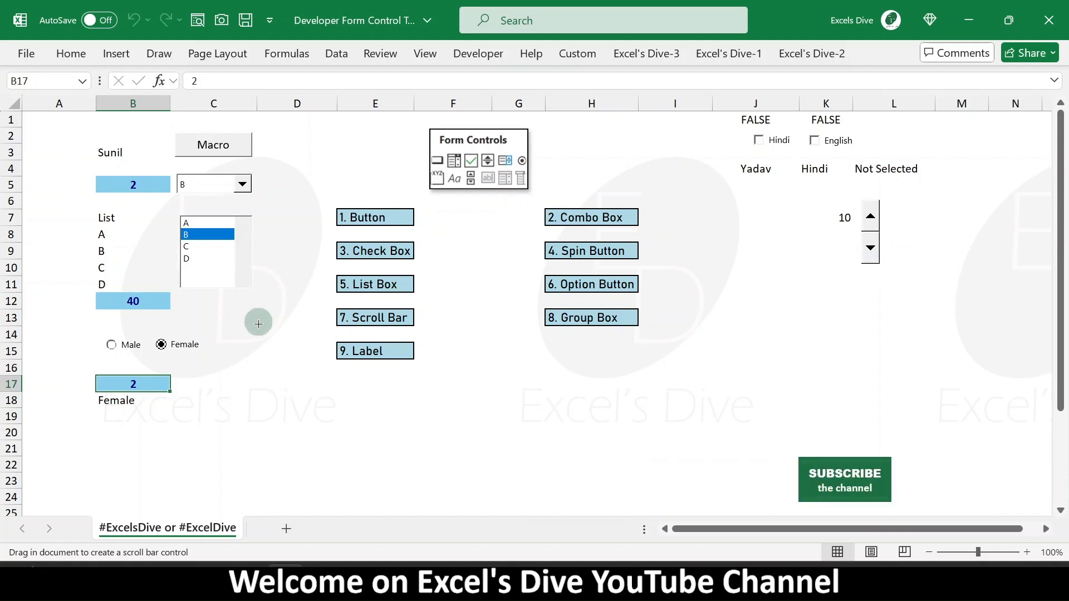
pyautogui.moveTo(258, 317); pyautogui.dragTo(265, 421)
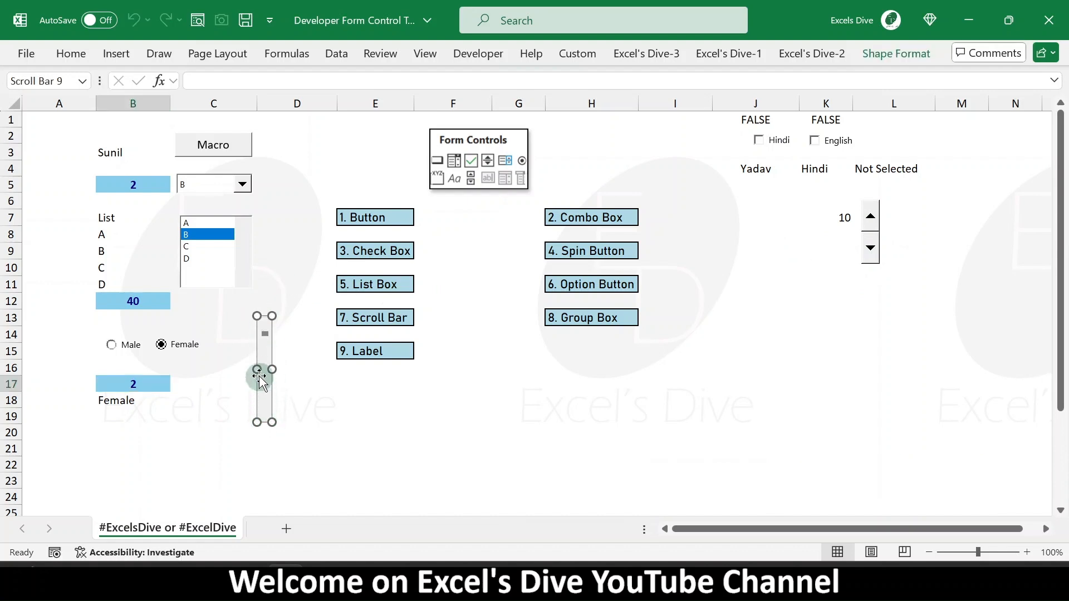
# - Set the scroll bar's minimum value to 1 and link it to cell D18
pyautogui.rightClick(264, 362)
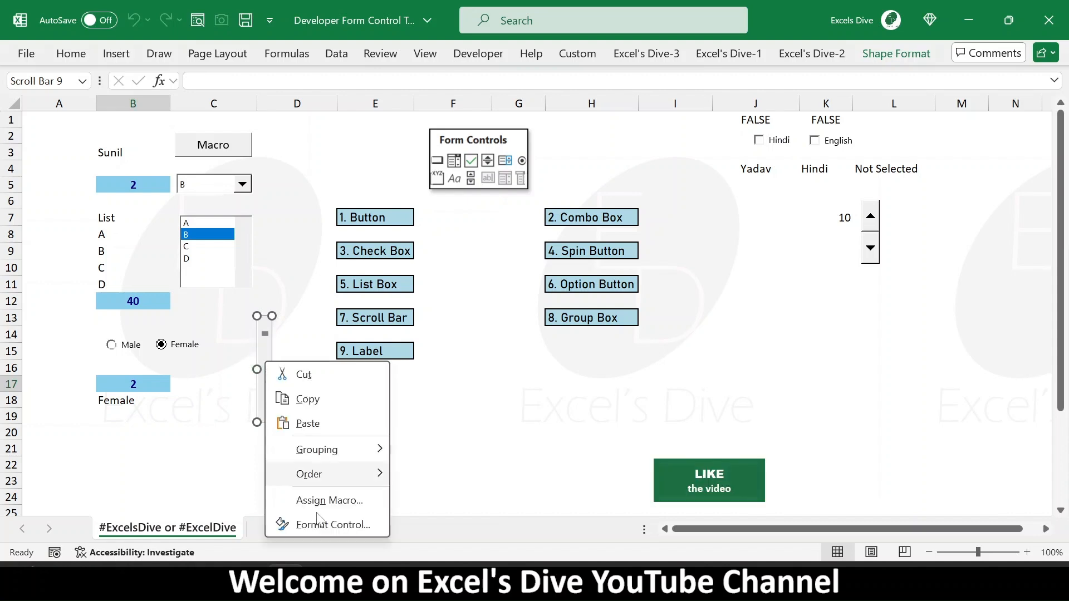
pyautogui.click(346, 529)
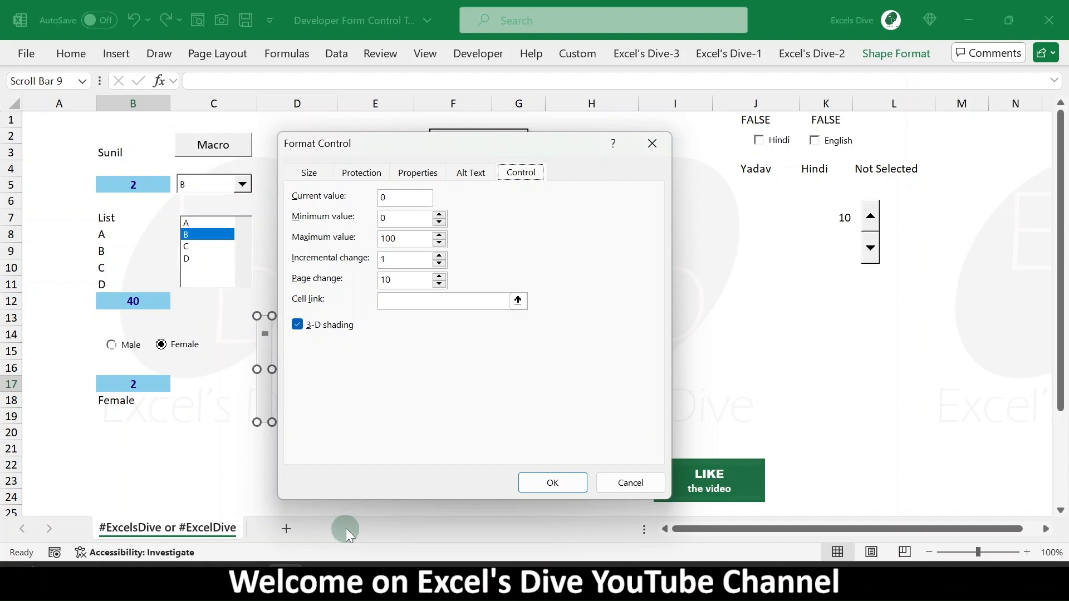
pyautogui.click(404, 200)
pyautogui.click(518, 301)
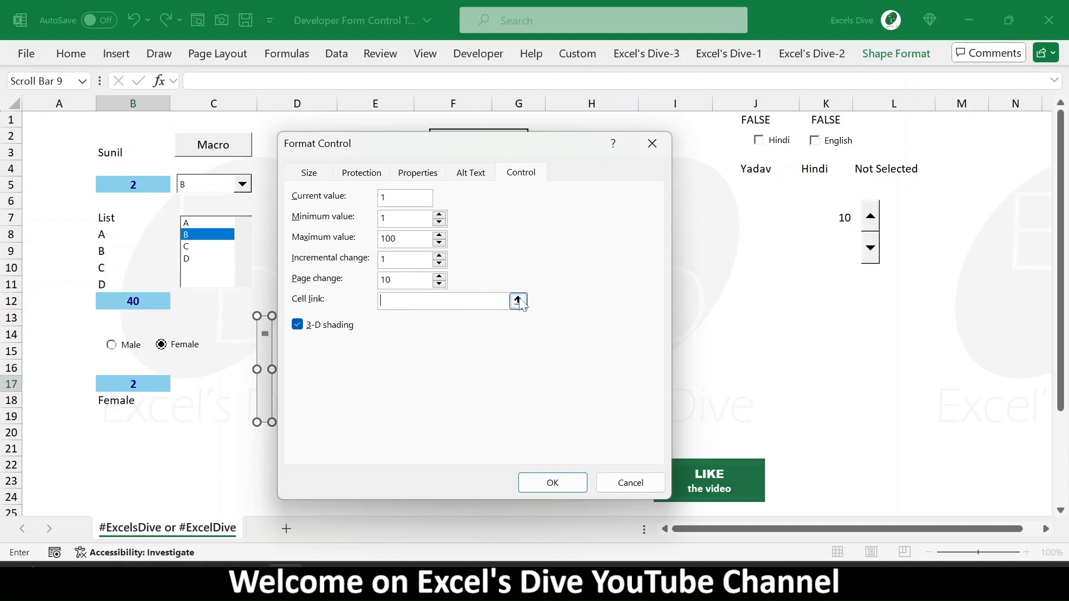
pyautogui.click(221, 397)
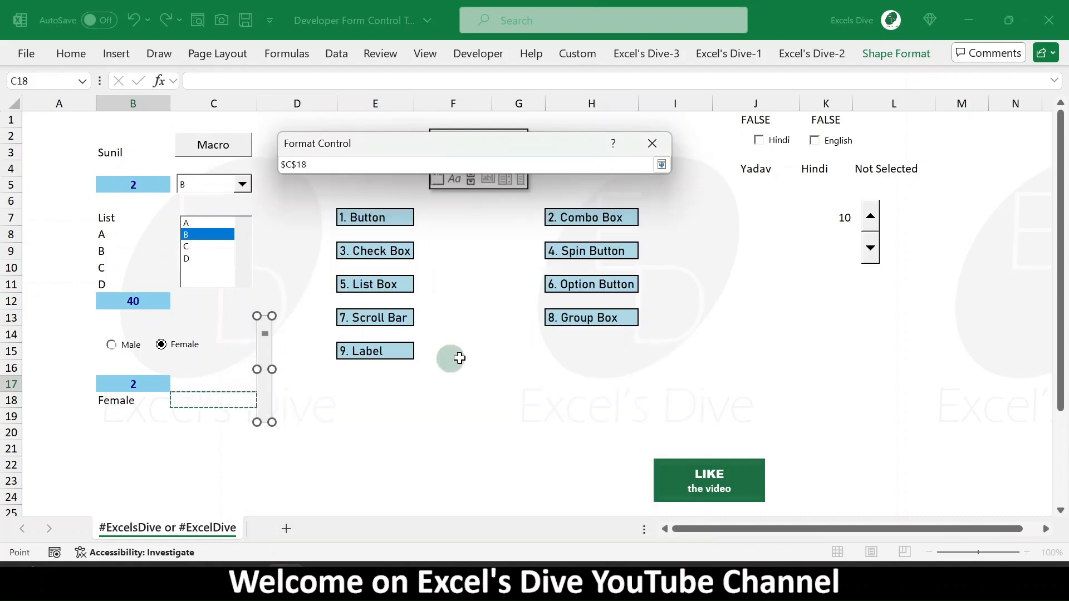
pyautogui.click(289, 401)
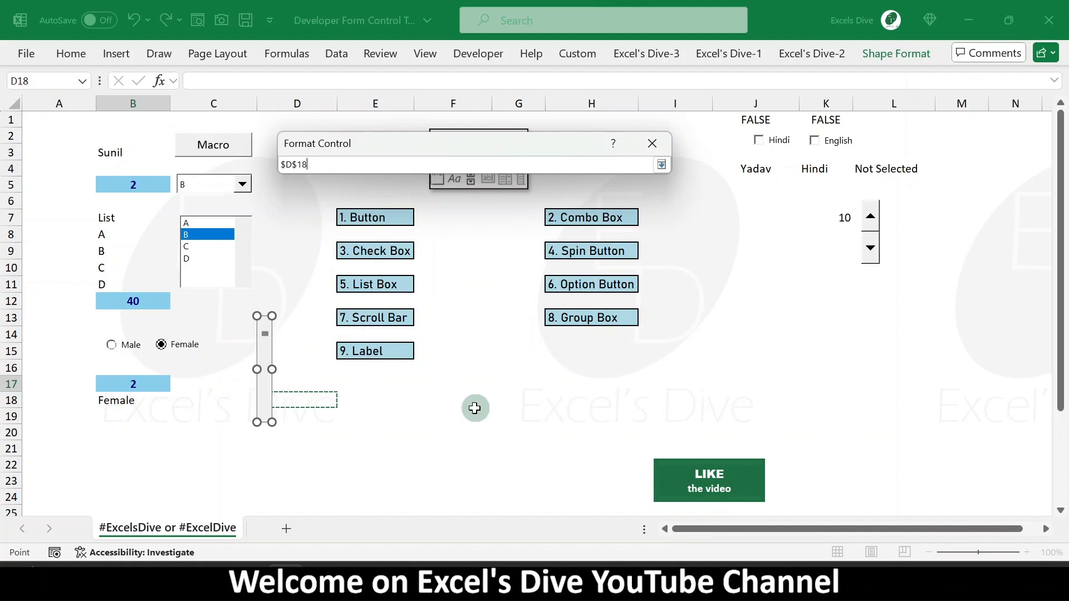
pyautogui.press('Return')
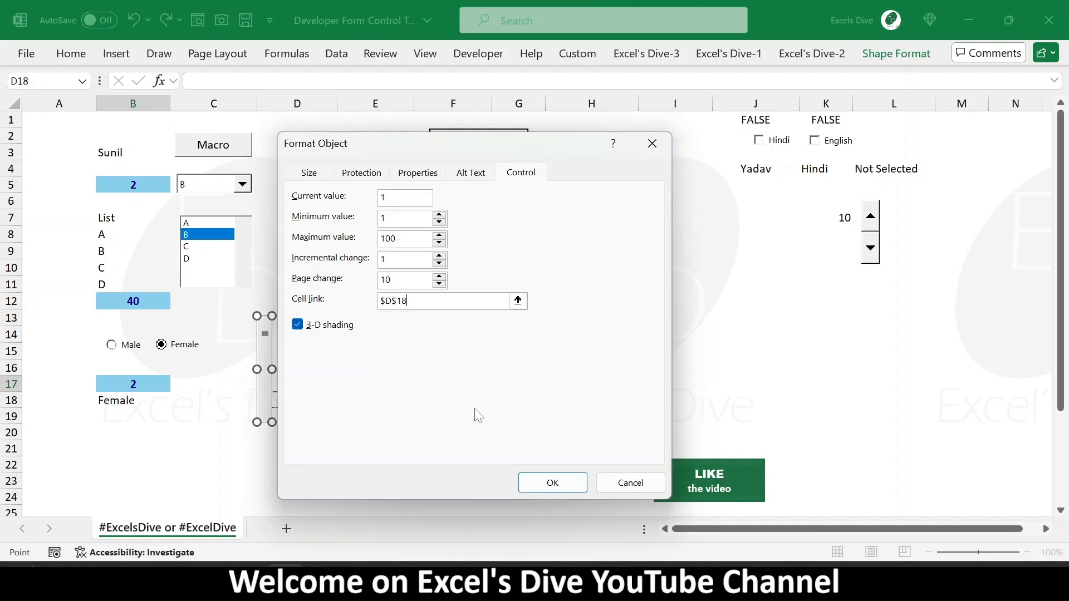
pyautogui.click(569, 484)
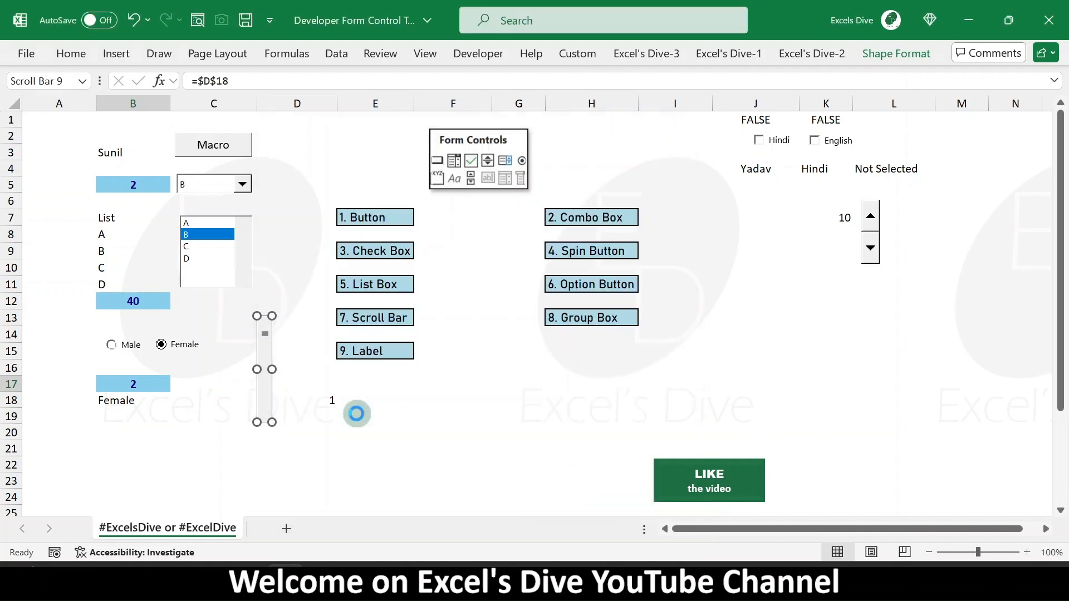
# - Operate the scroll bar's arrows and track to test the value in D18
pyautogui.click(255, 349)
pyautogui.click(265, 362)
pyautogui.click(264, 360)
pyautogui.click(263, 365)
pyautogui.click(263, 369)
pyautogui.click(267, 390)
pyautogui.click(267, 390)
pyautogui.click(267, 392)
pyautogui.click(268, 401)
pyautogui.click(268, 417)
pyautogui.click(268, 418)
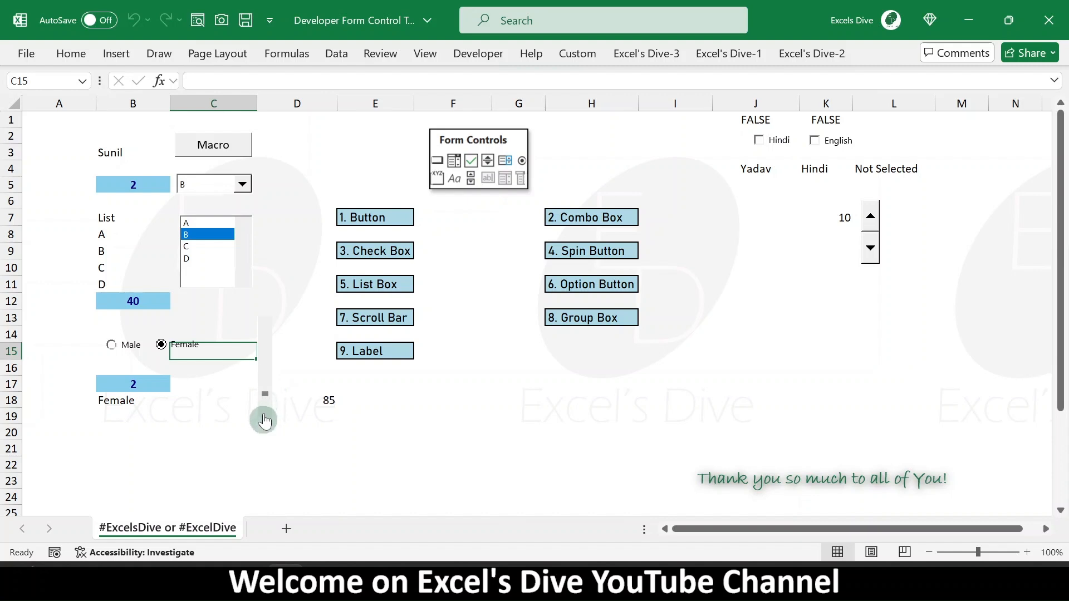
pyautogui.click(264, 323)
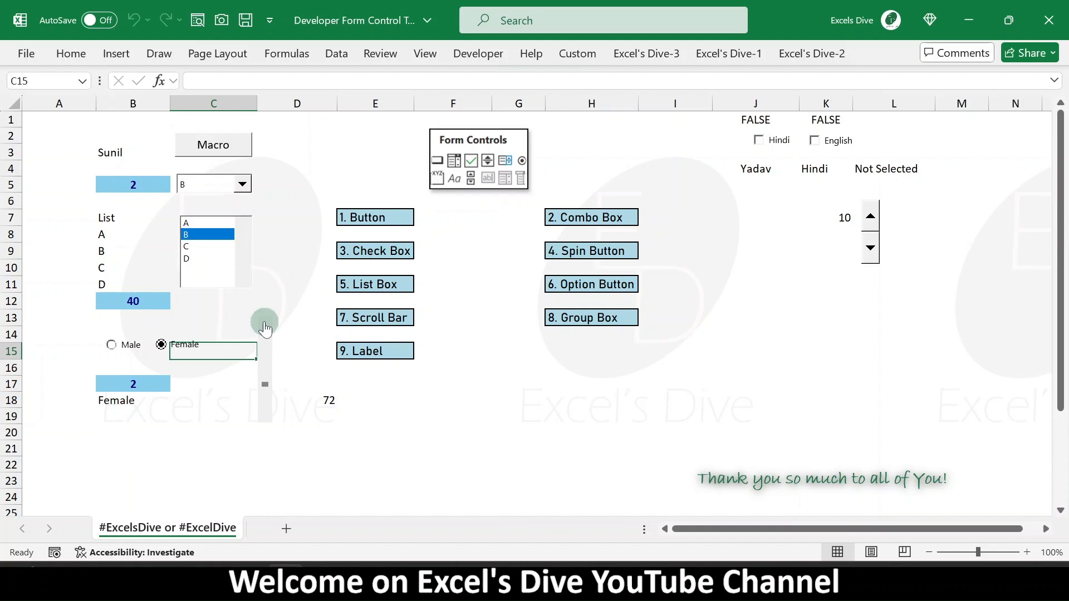
pyautogui.click(290, 345)
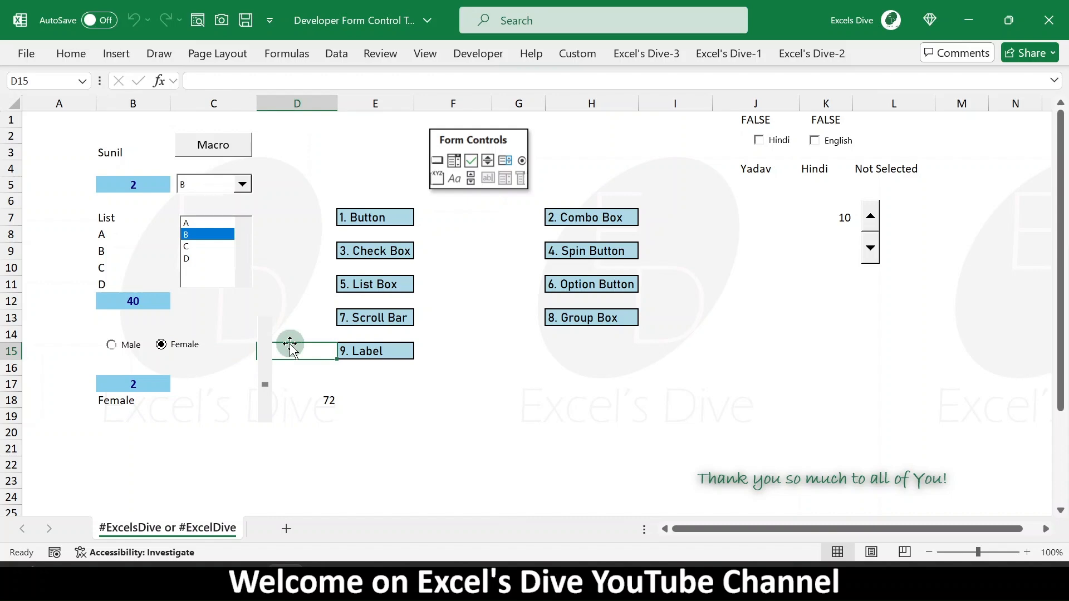
# - Switch to the AUTOMATE SALES DASHBOARD workbook to demonstrate its scroll bar, then close it without saving
pyautogui.hotkey('alt', 'Tab')
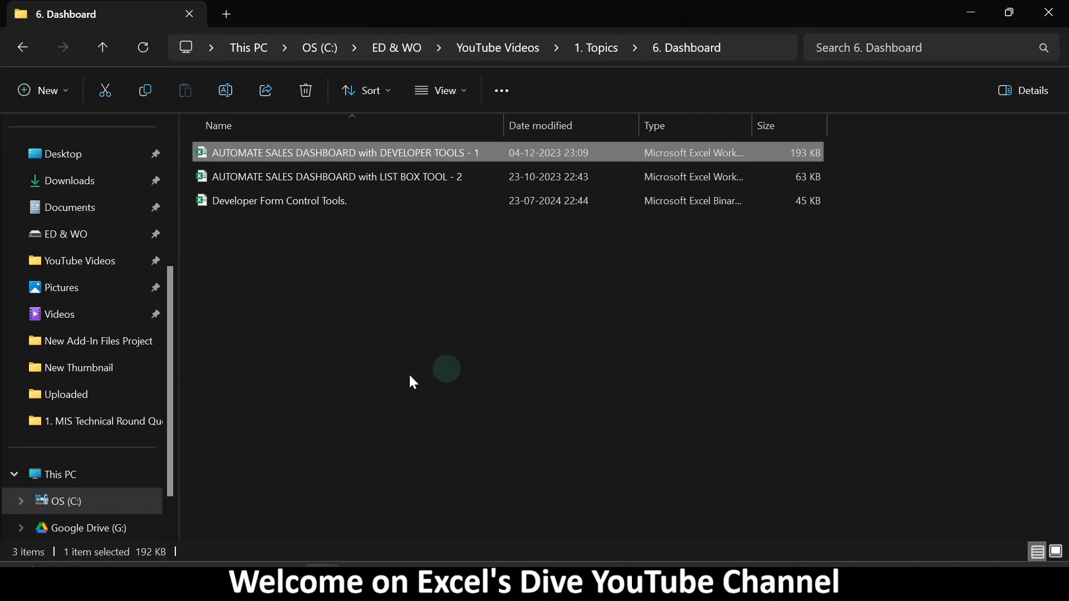
pyautogui.hotkey('alt', 'Tab')
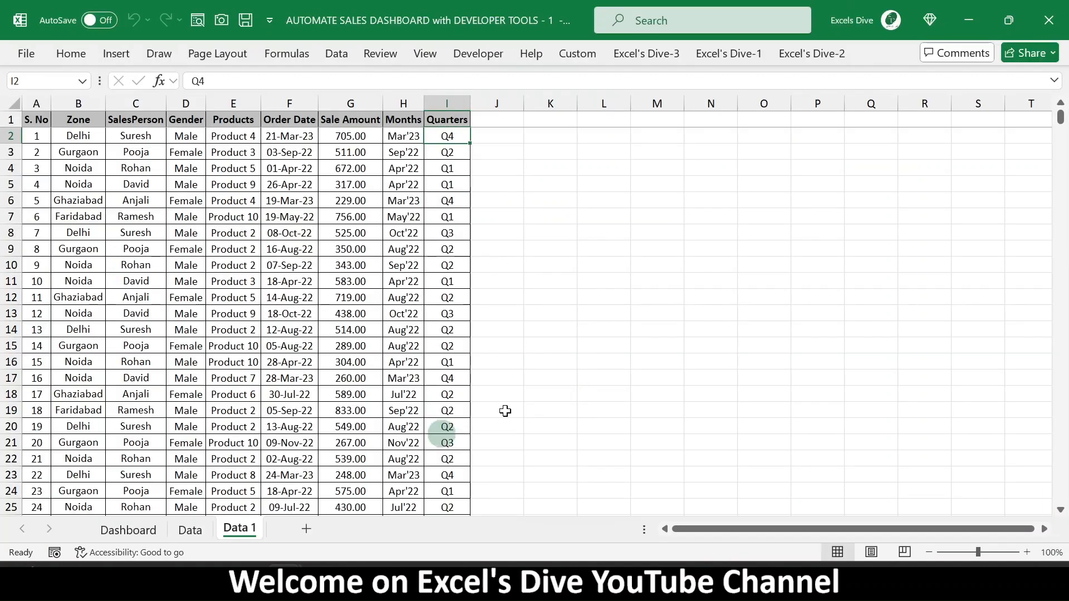
pyautogui.click(119, 532)
pyautogui.click(985, 498)
pyautogui.click(985, 500)
pyautogui.click(984, 501)
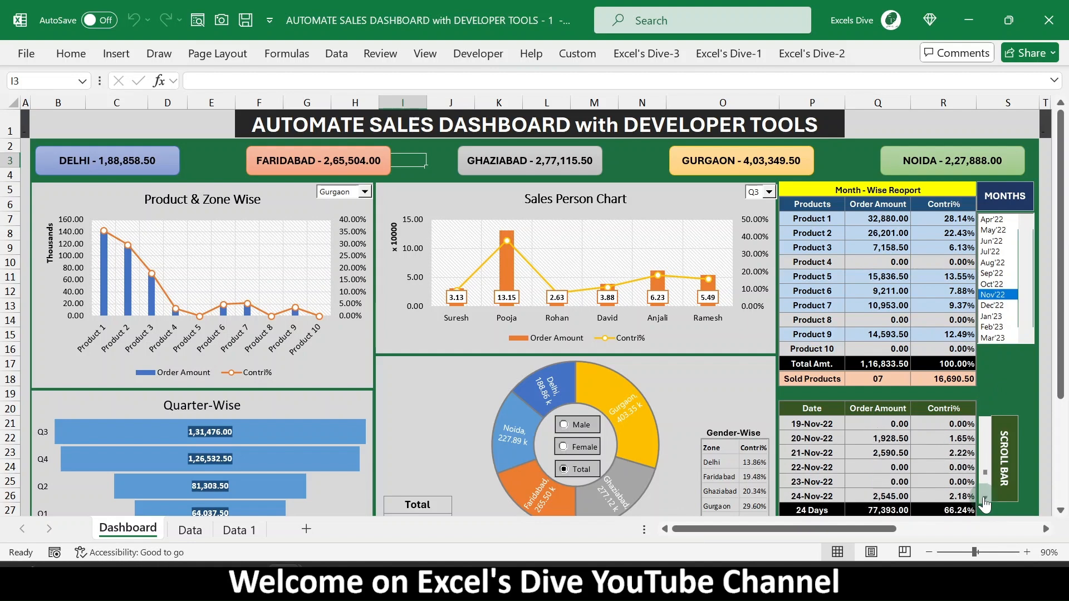
pyautogui.click(985, 426)
pyautogui.click(984, 427)
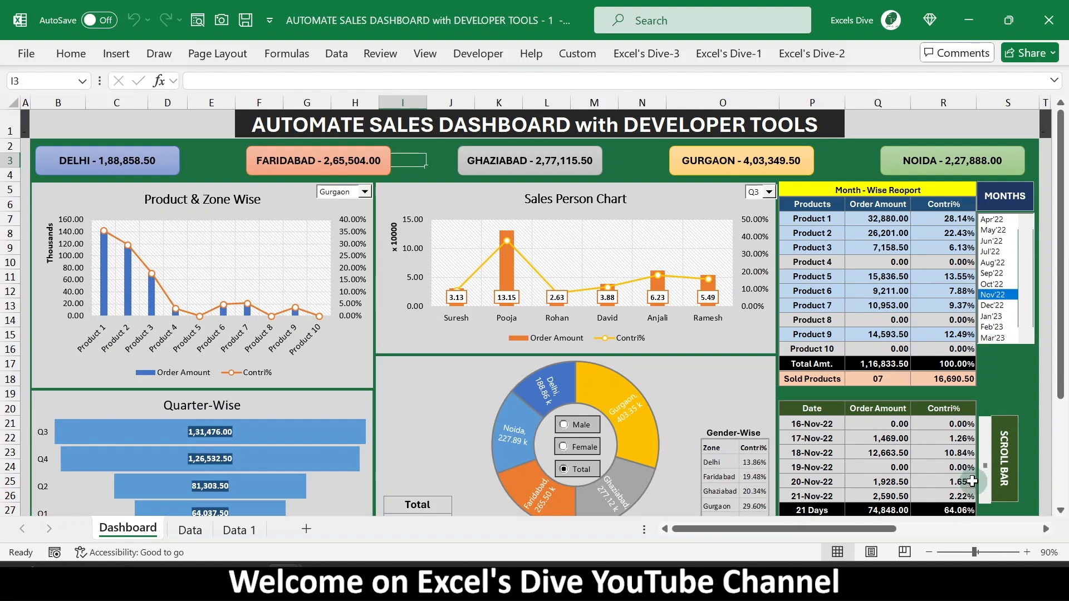
pyautogui.hotkey('alt', 'F4')
pyautogui.click(604, 411)
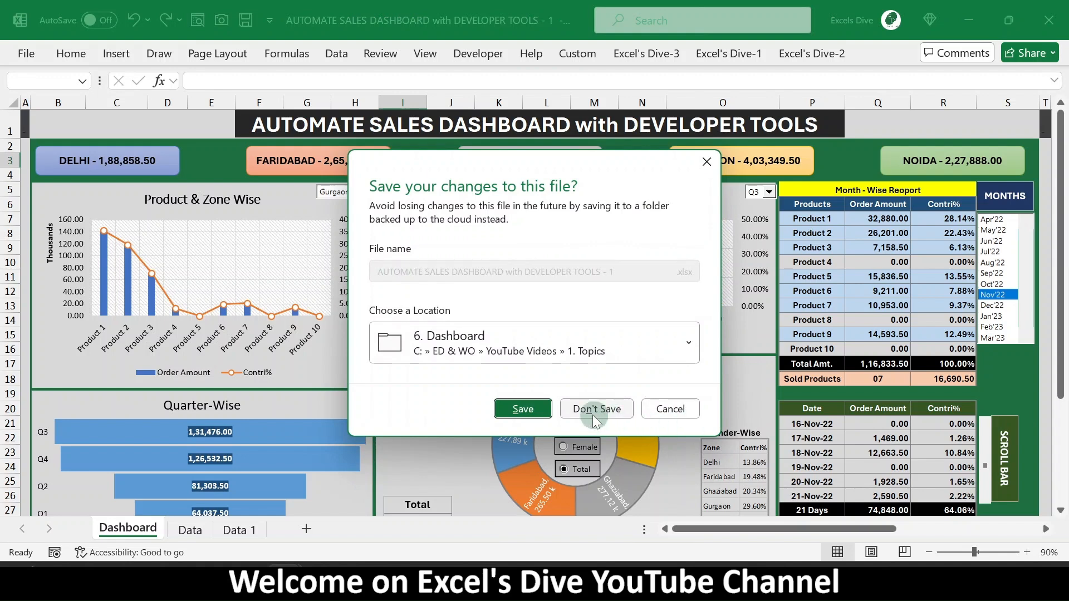
pyautogui.click(592, 415)
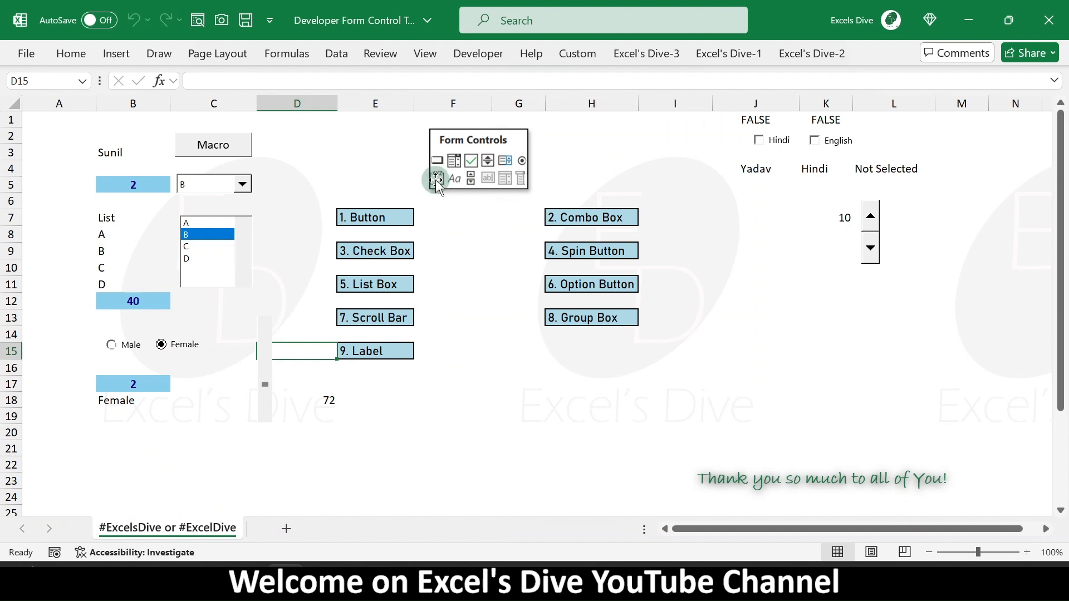
pyautogui.click(582, 56)
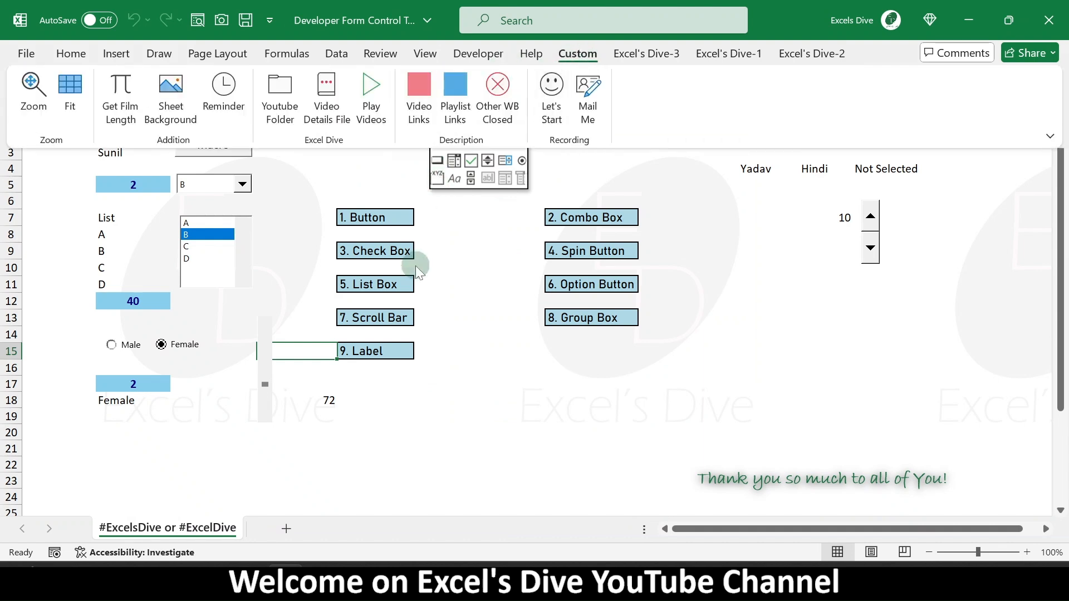
pyautogui.click(172, 405)
pyautogui.click(173, 432)
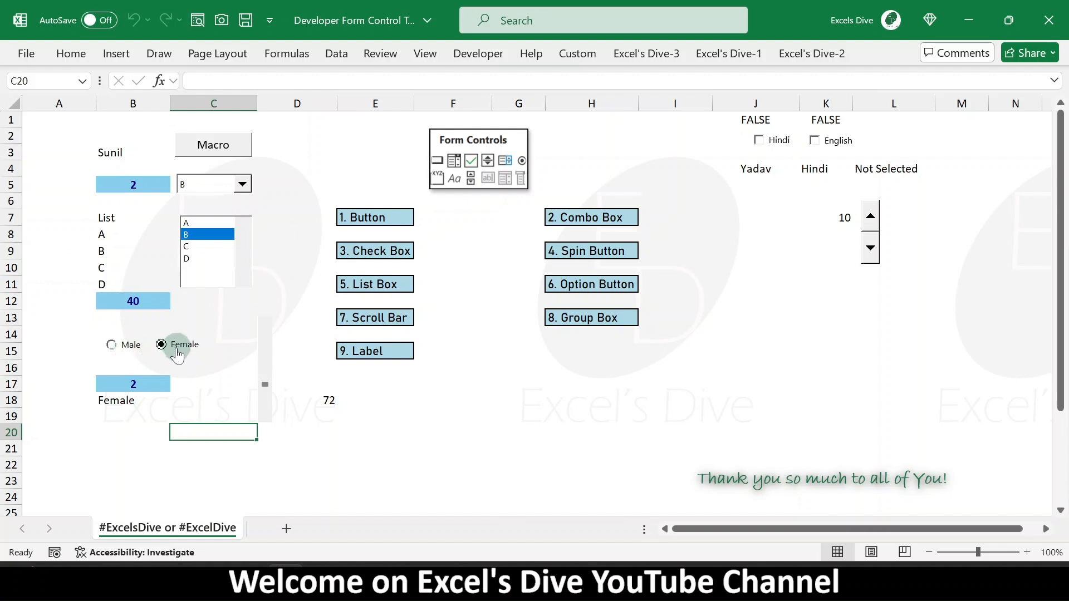
pyautogui.click(152, 461)
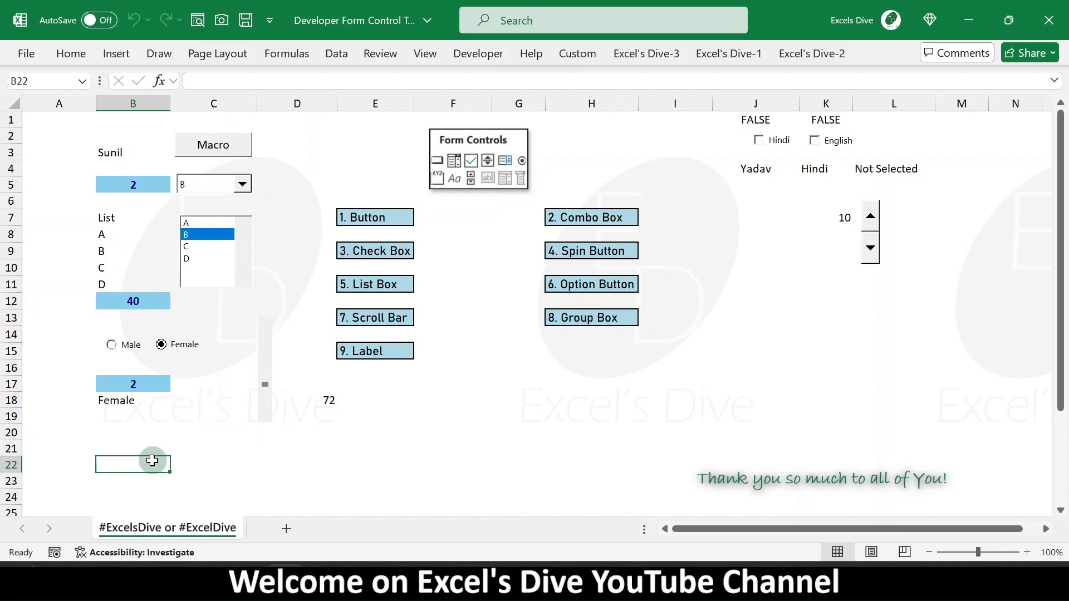
pyautogui.click(151, 379)
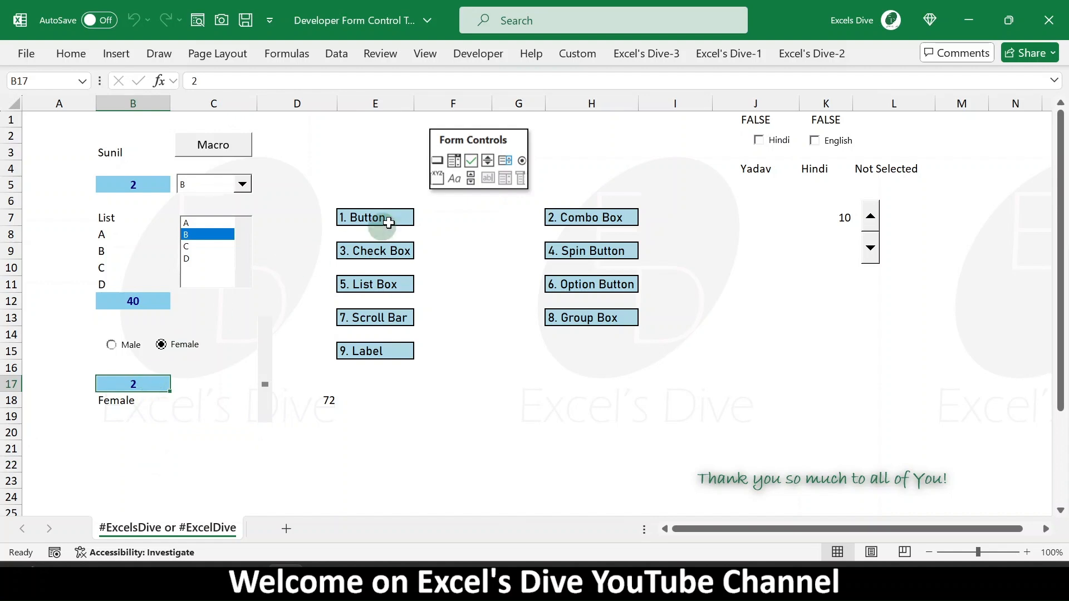
# - Pick the Group Box form control to draw a group box on the sheet
pyautogui.click(433, 181)
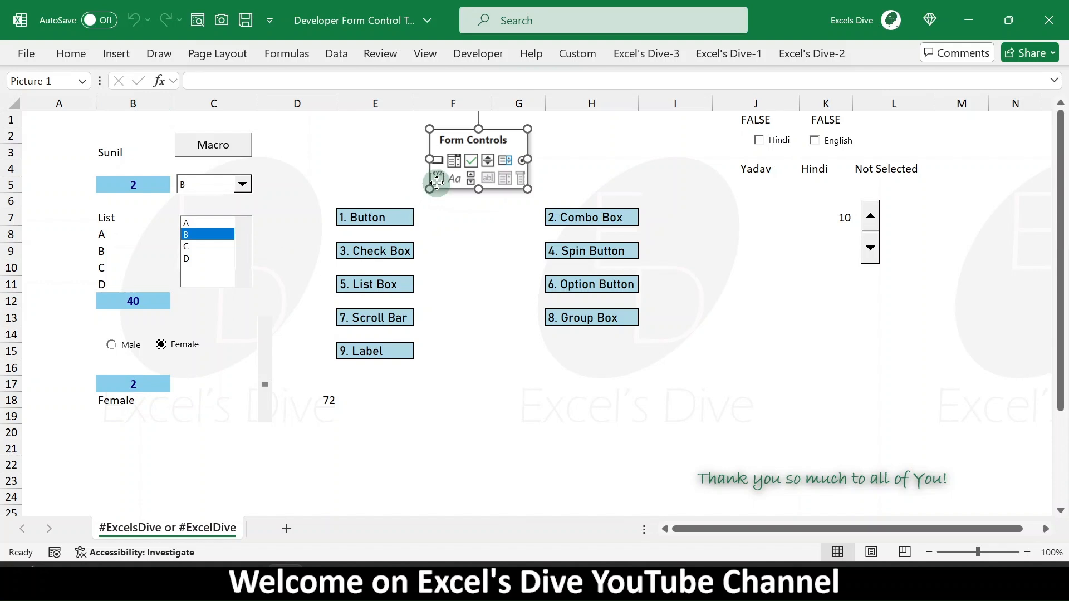
pyautogui.click(589, 53)
pyautogui.click(480, 53)
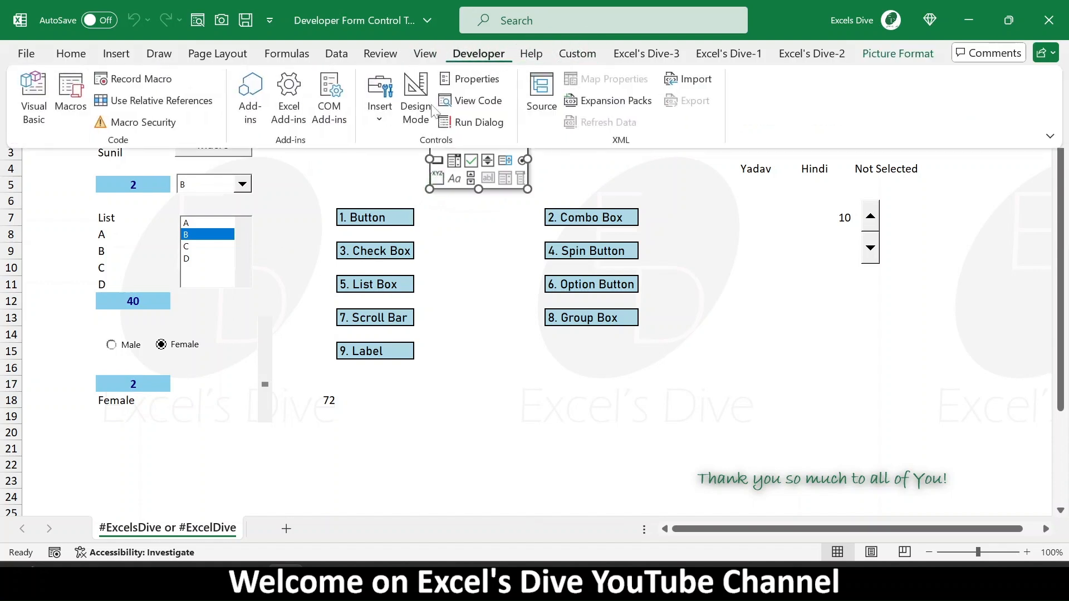
pyautogui.click(380, 95)
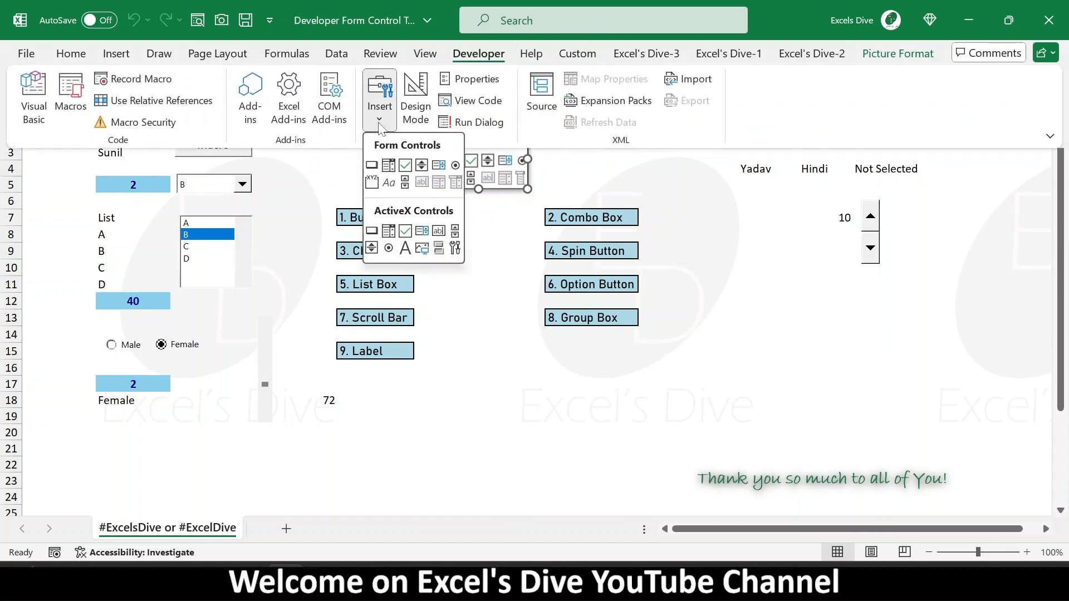
pyautogui.click(372, 183)
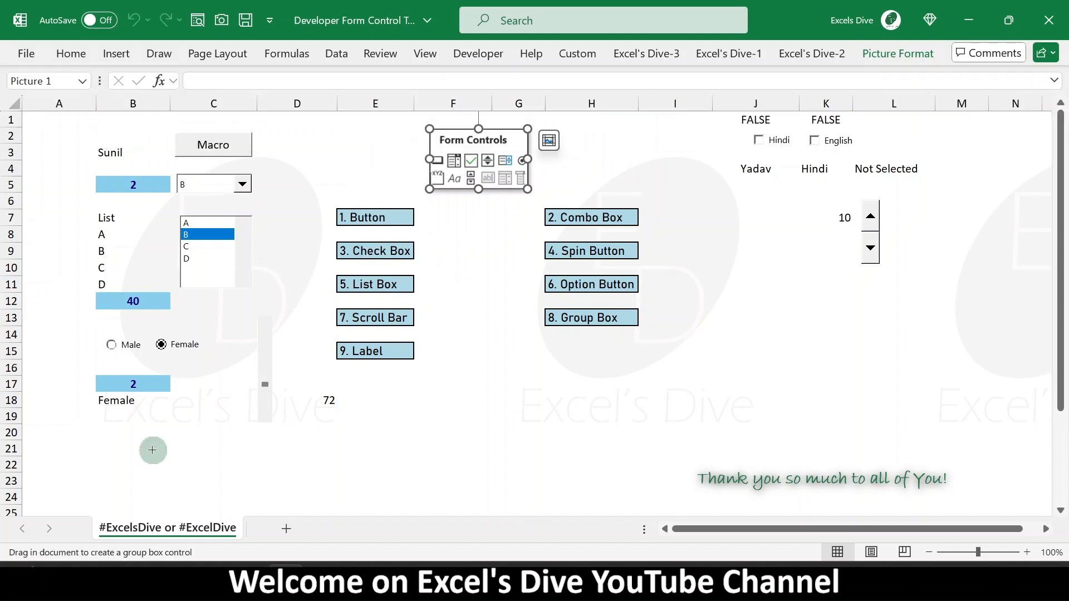